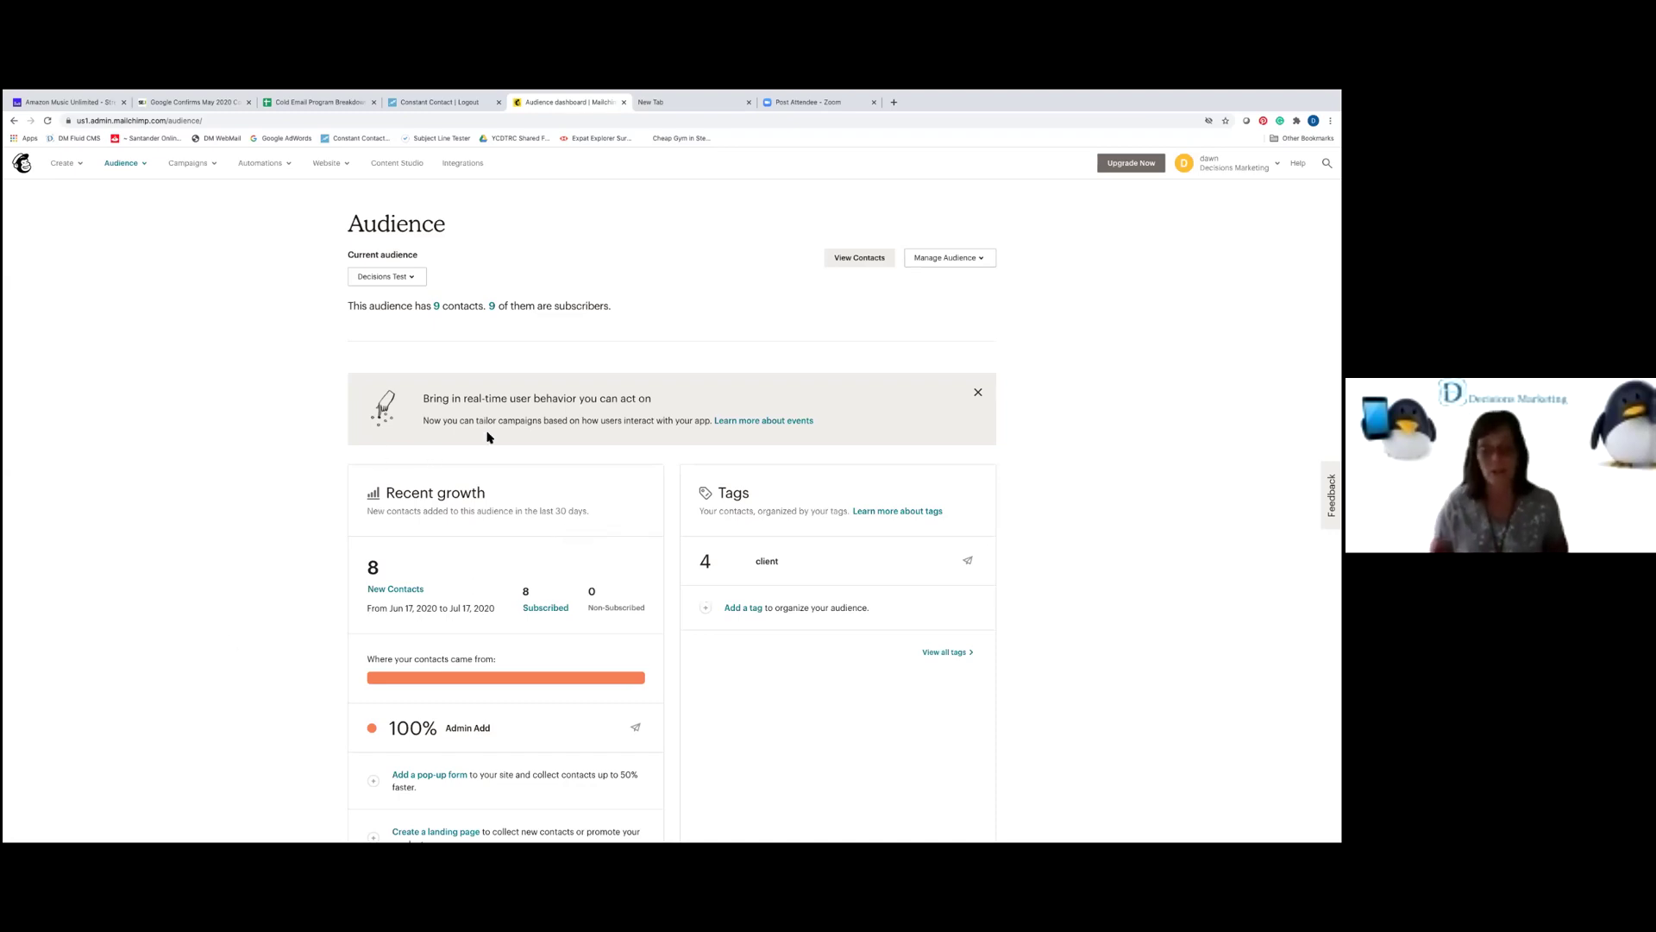
# Create a new tag named enews for the contacts of the Decisions Test audience.
pyautogui.click(850, 258)
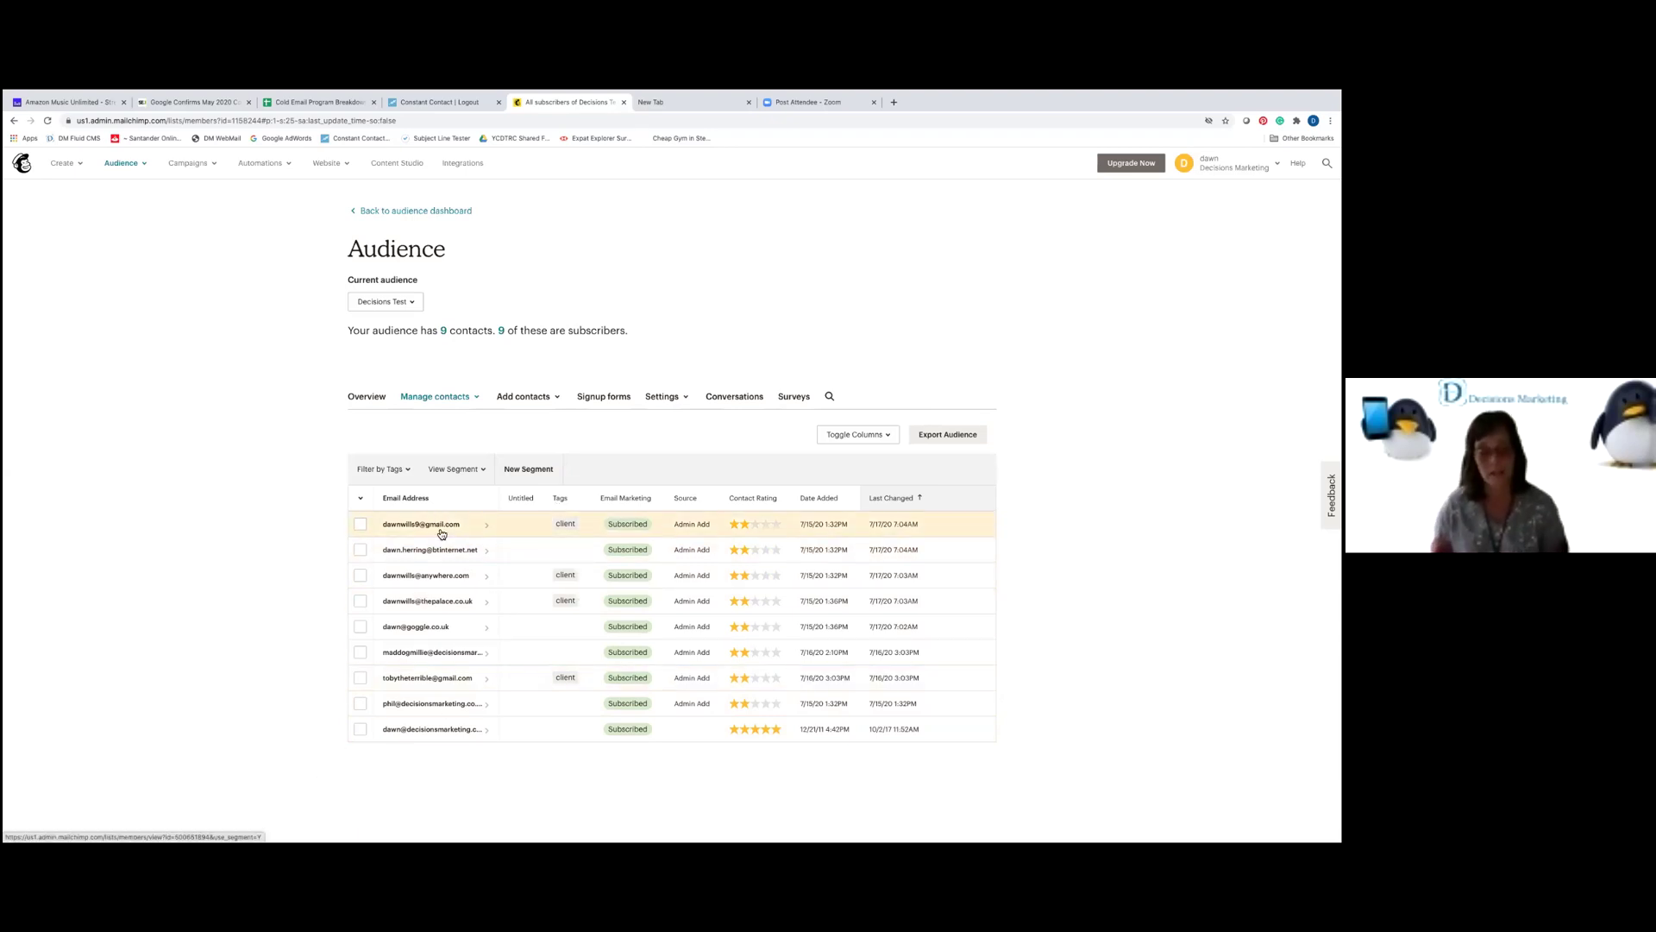
pyautogui.click(439, 399)
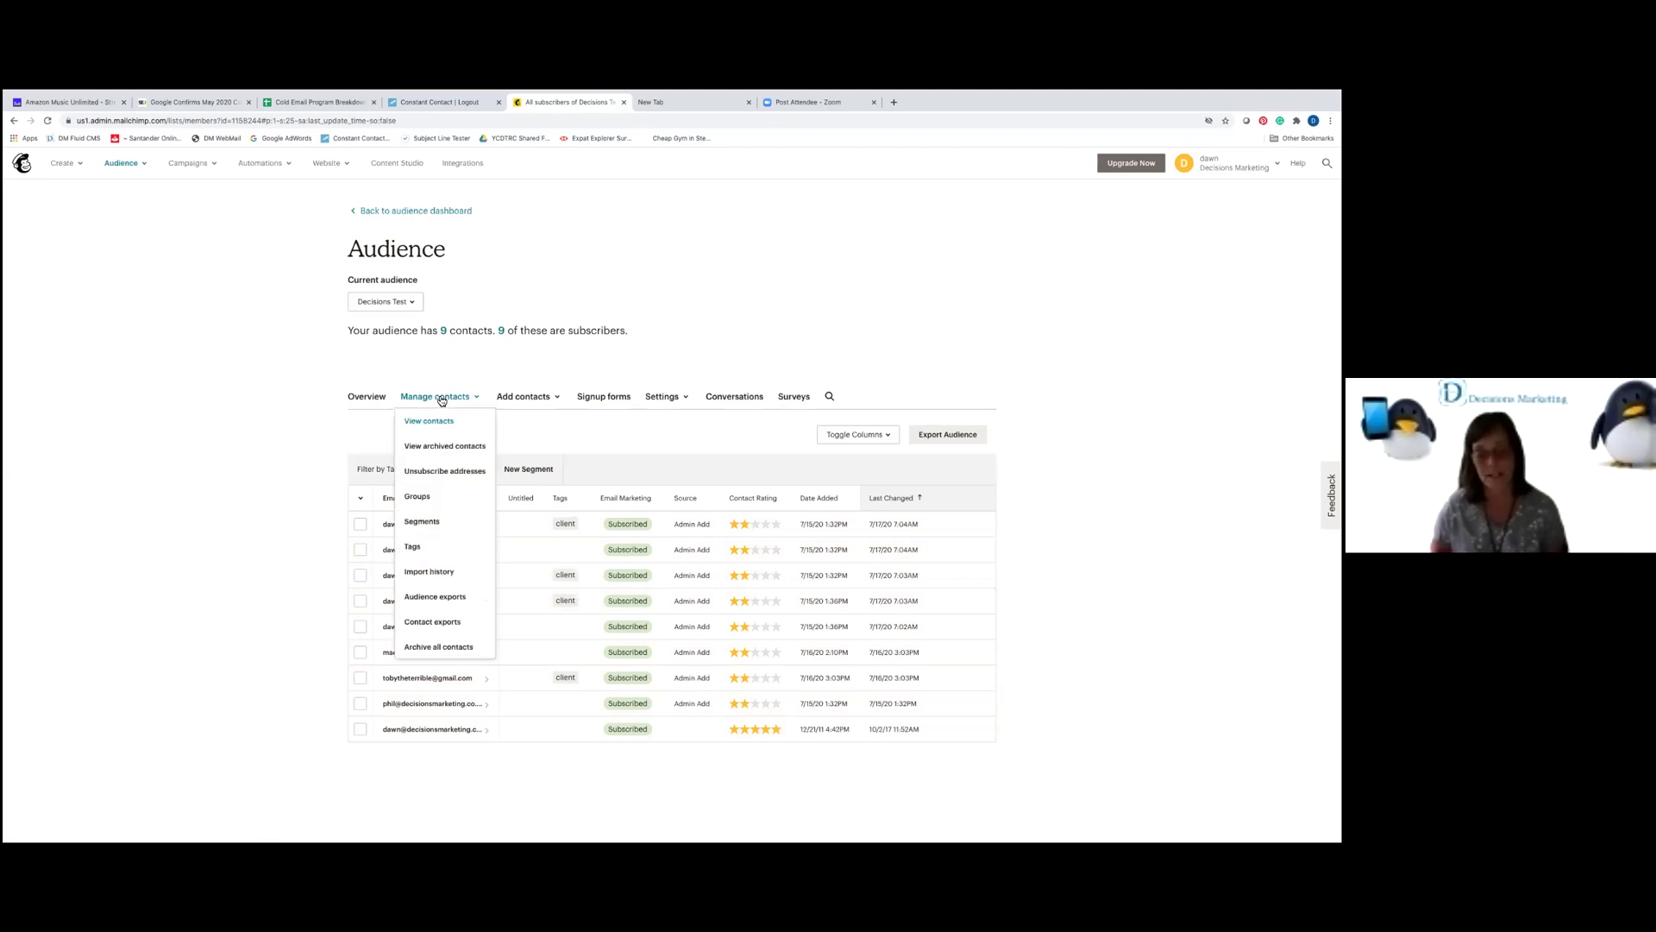
pyautogui.click(414, 548)
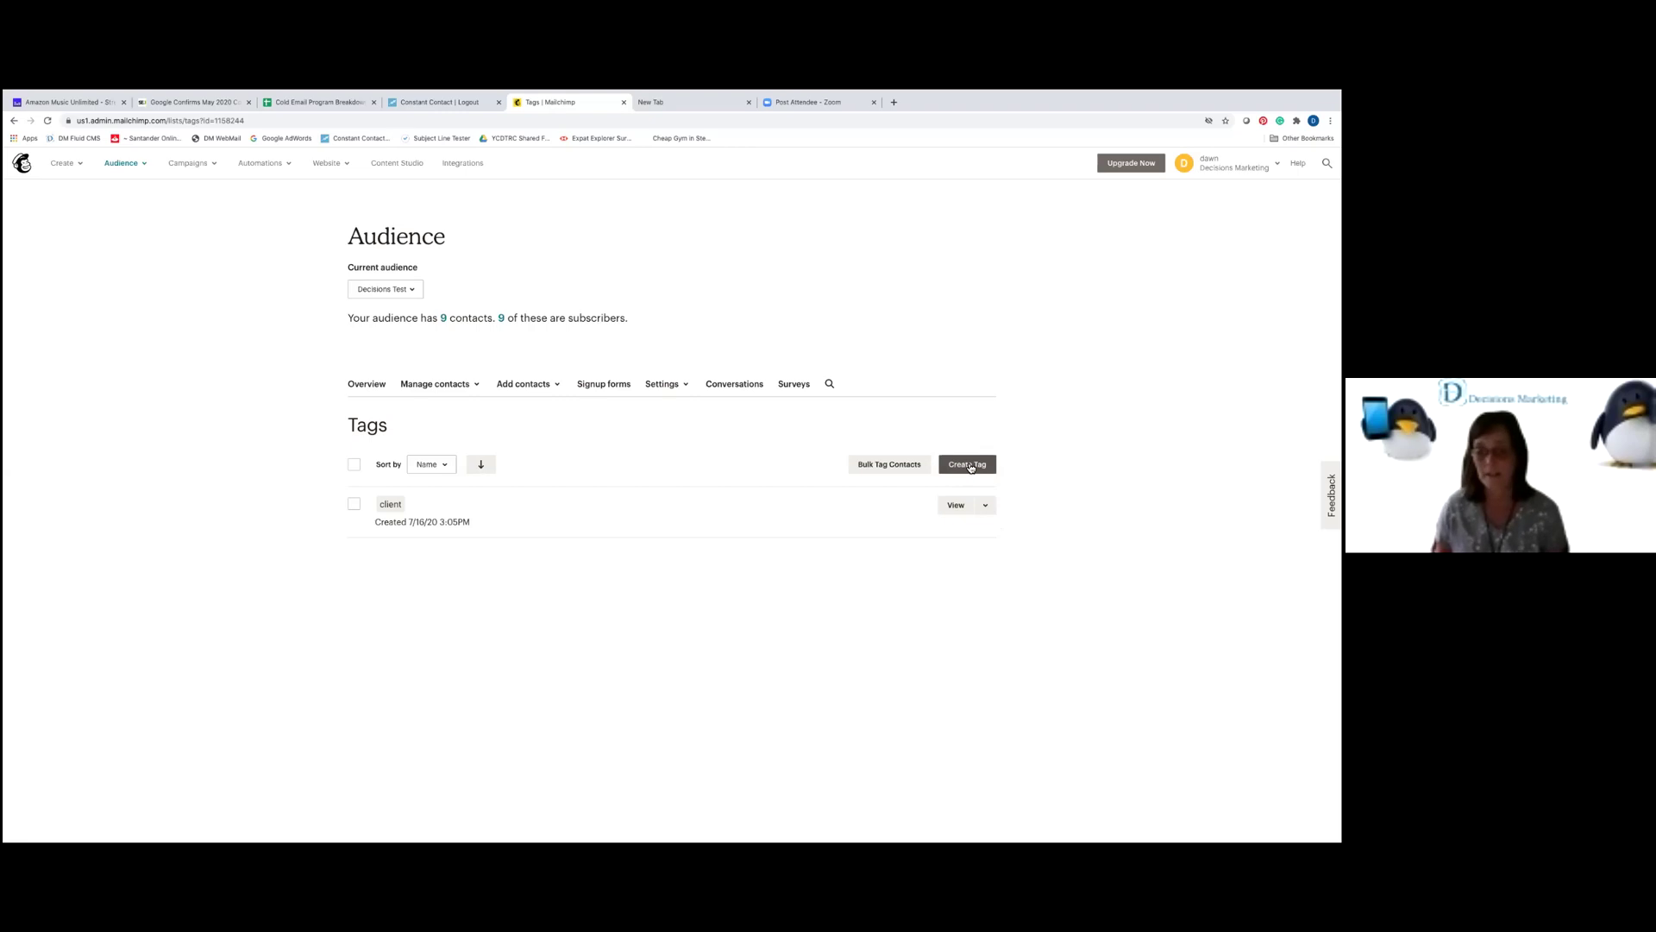
pyautogui.click(969, 466)
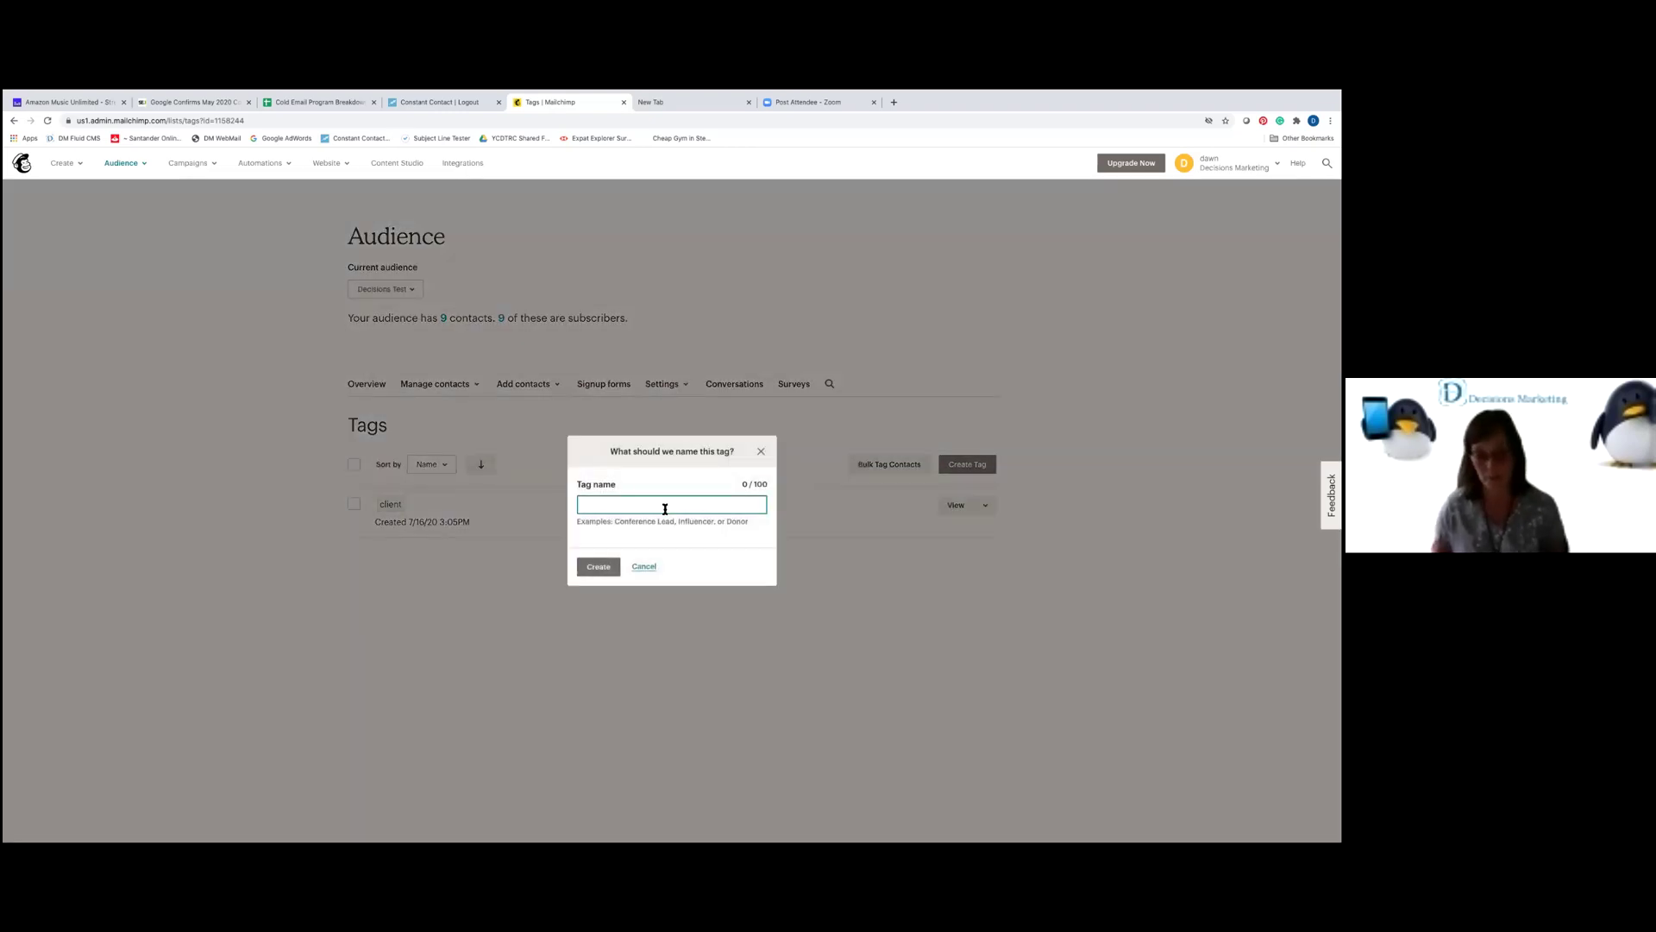
pyautogui.write('enews')
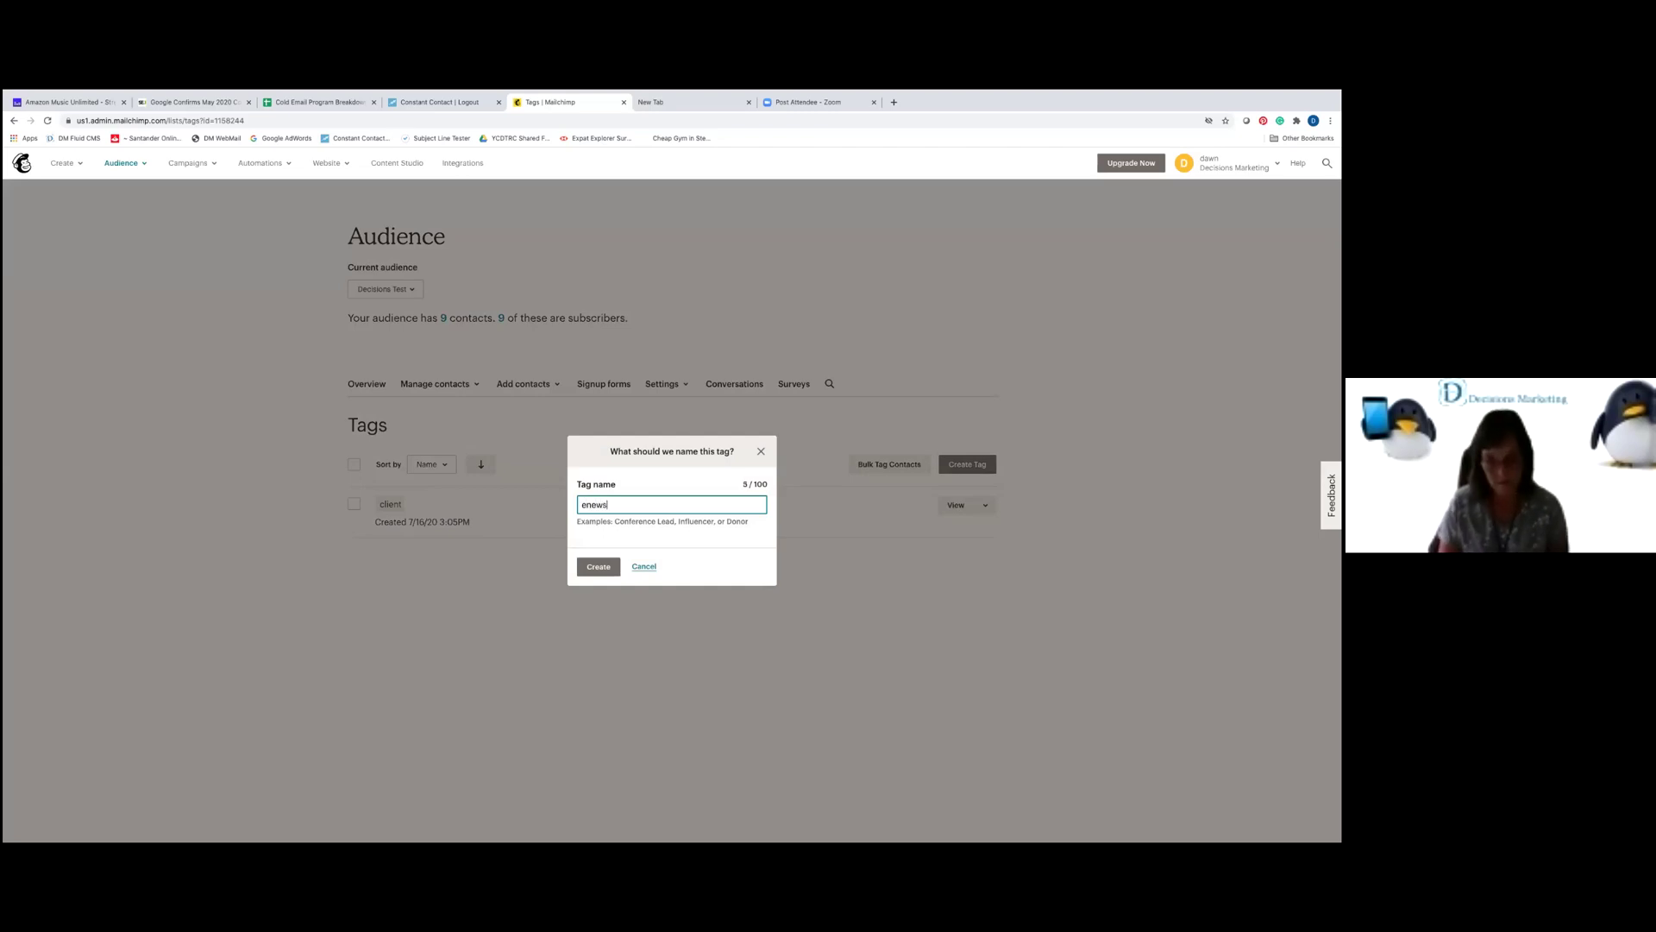
pyautogui.click(605, 573)
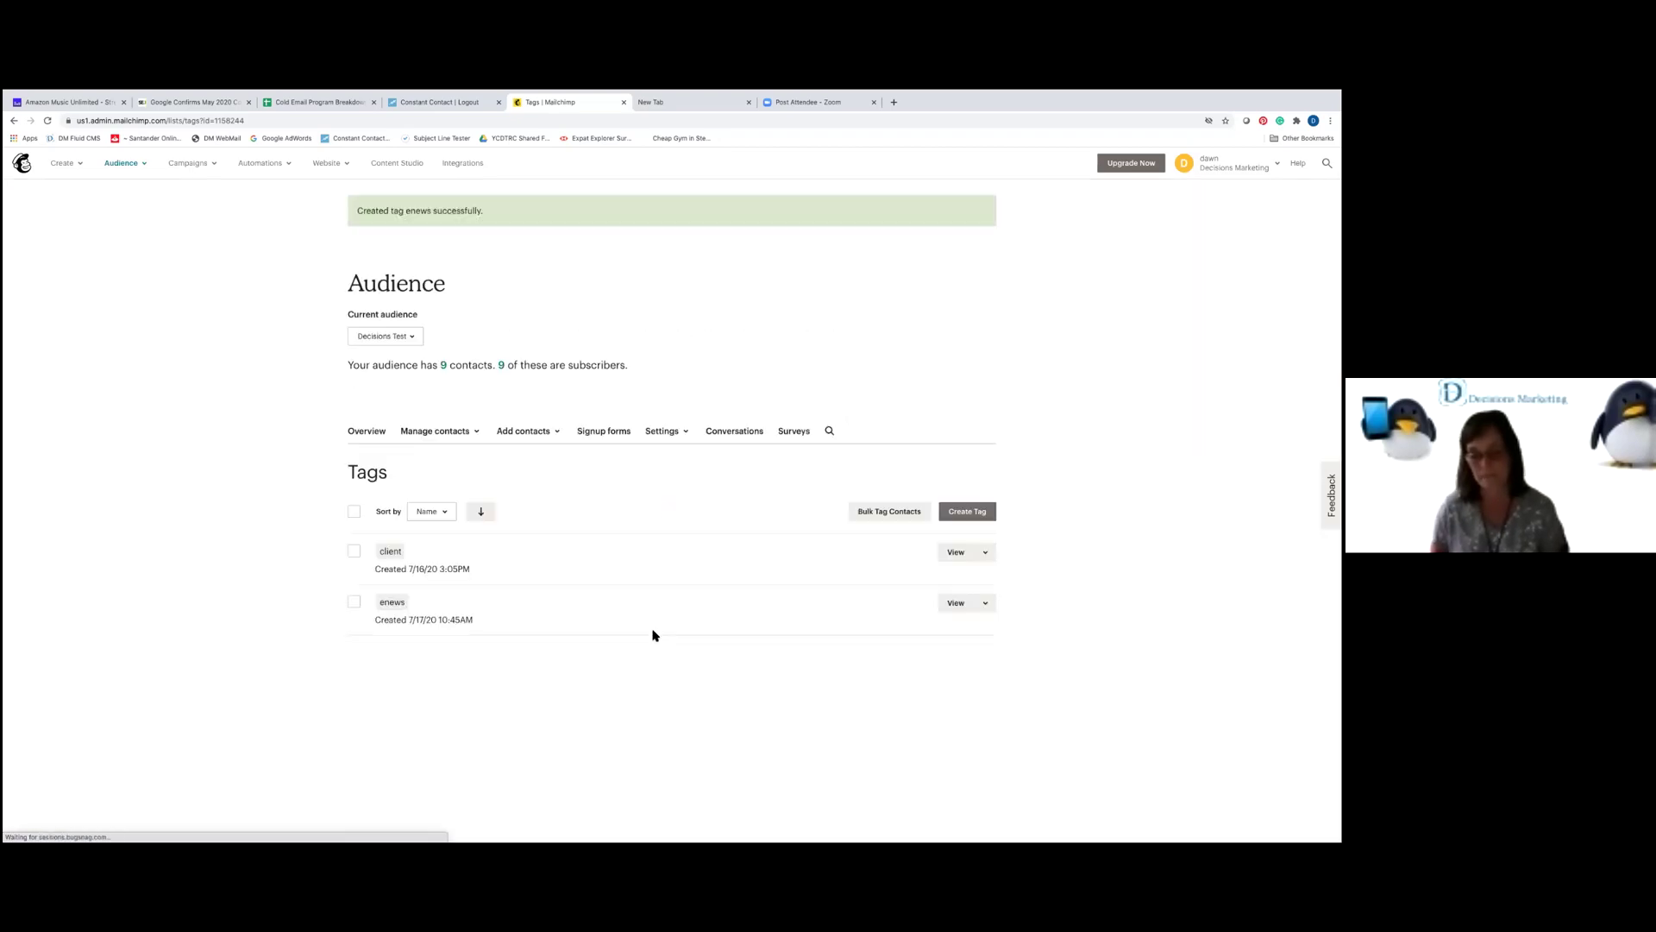
# Apply the enews tag to the second, third, sixth, seventh and eighth contacts in the audience's contact list.
pyautogui.click(458, 438)
pyautogui.click(440, 454)
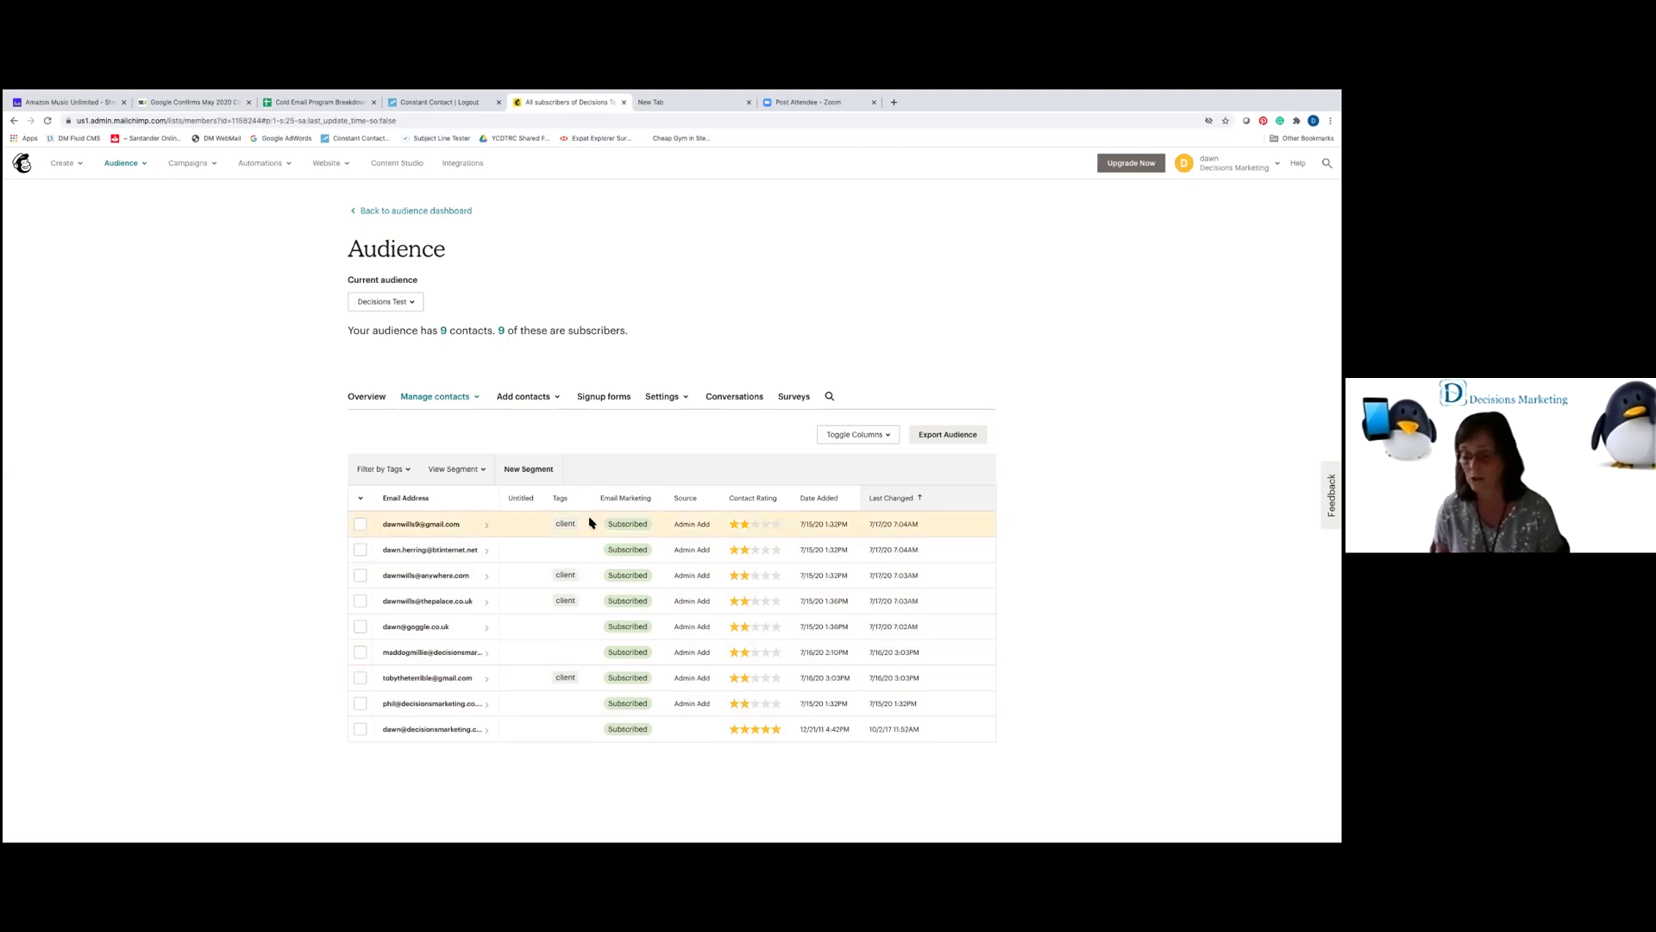
pyautogui.click(361, 549)
pyautogui.click(361, 576)
pyautogui.click(360, 653)
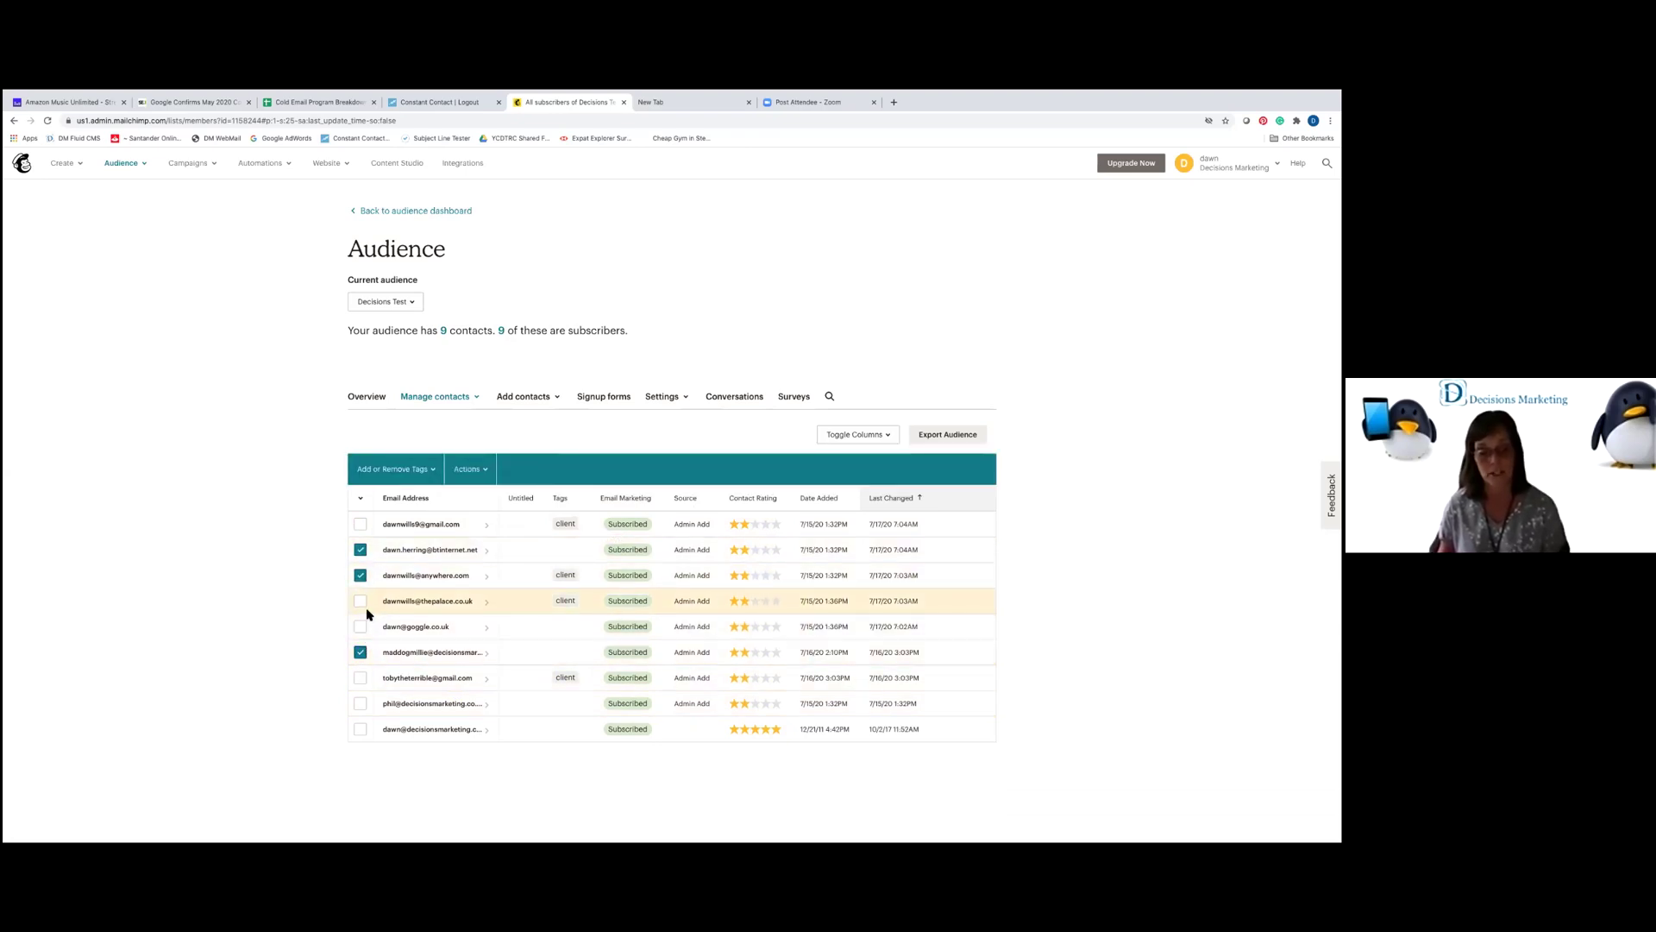
pyautogui.click(361, 702)
pyautogui.click(361, 678)
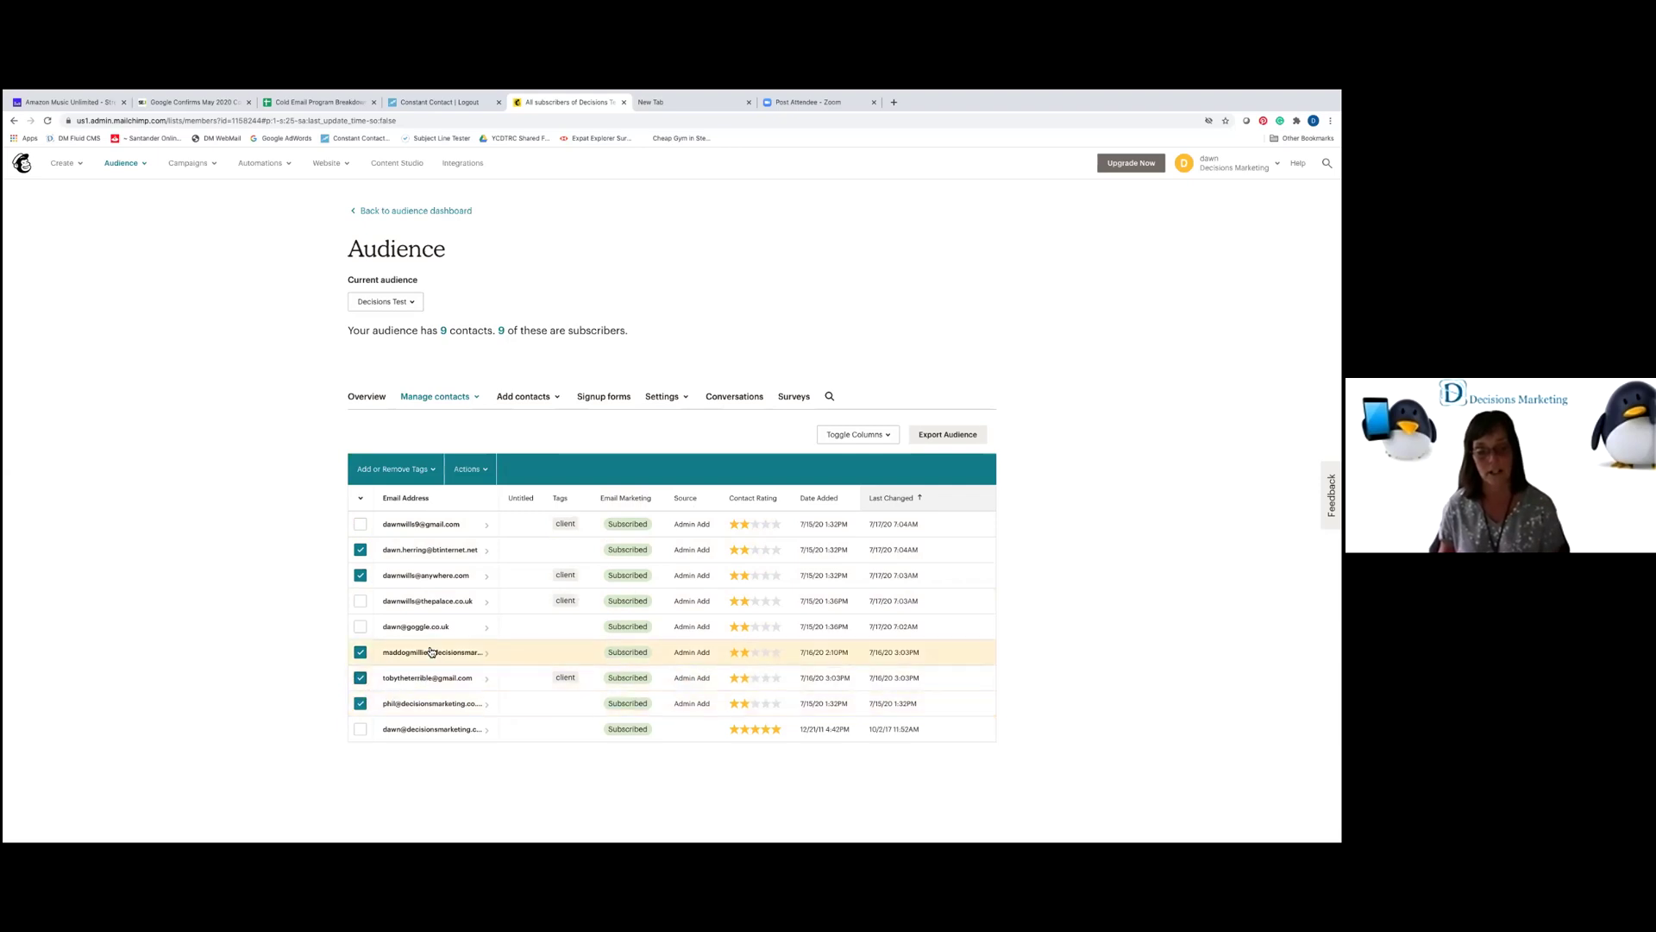
pyautogui.click(395, 470)
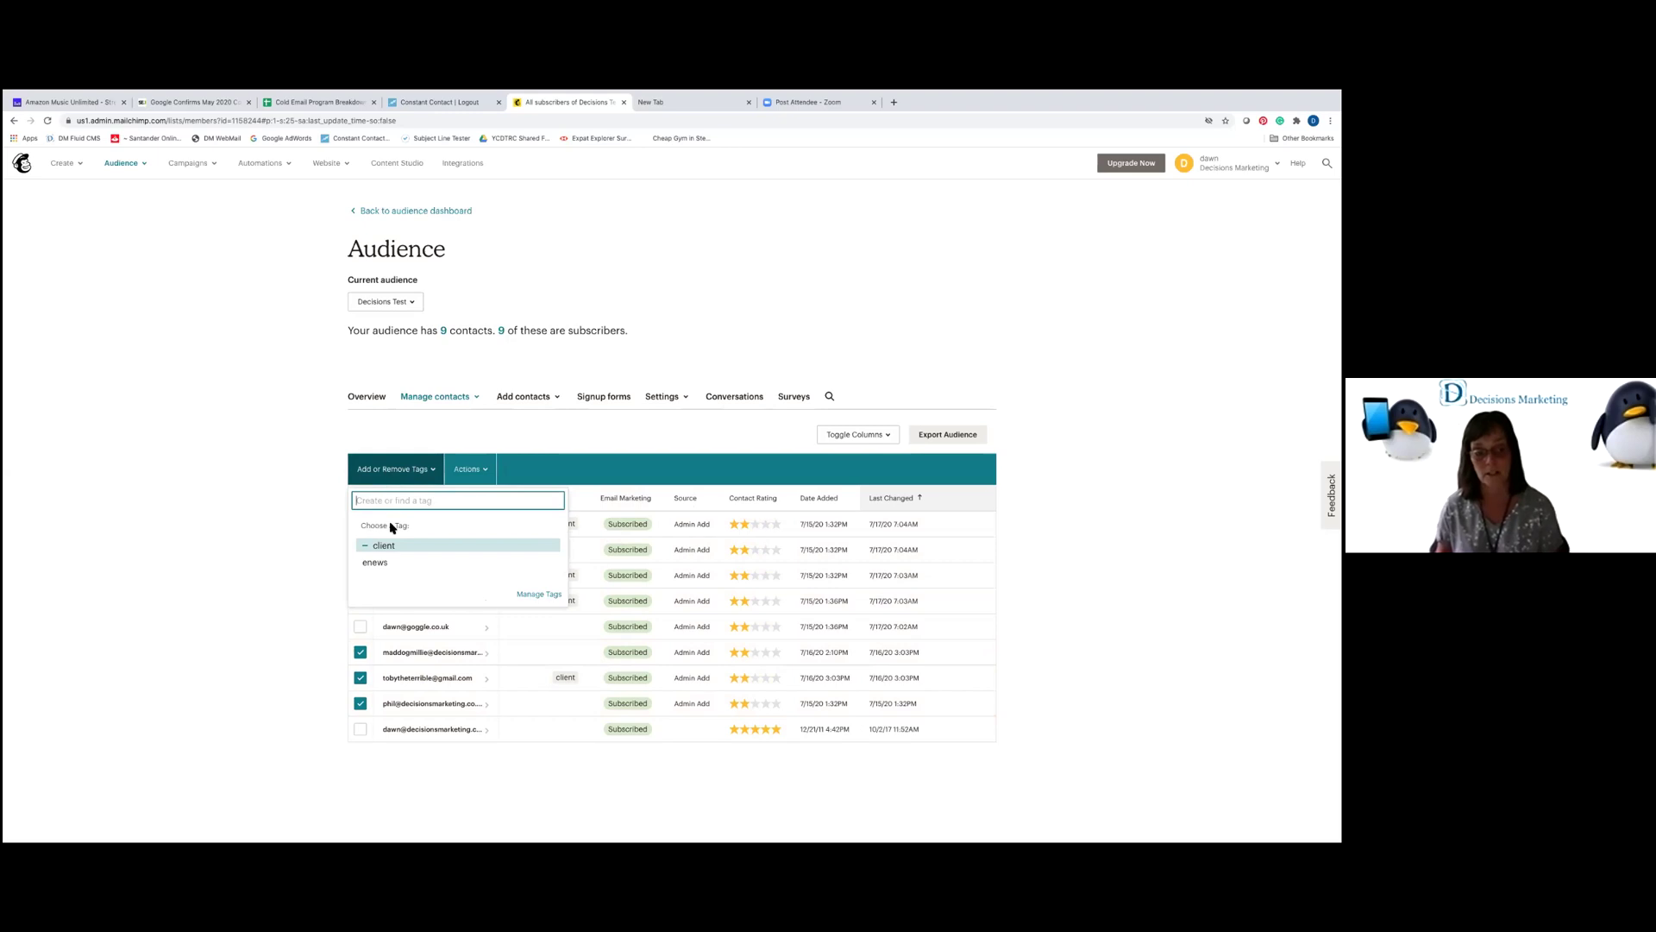
pyautogui.click(388, 565)
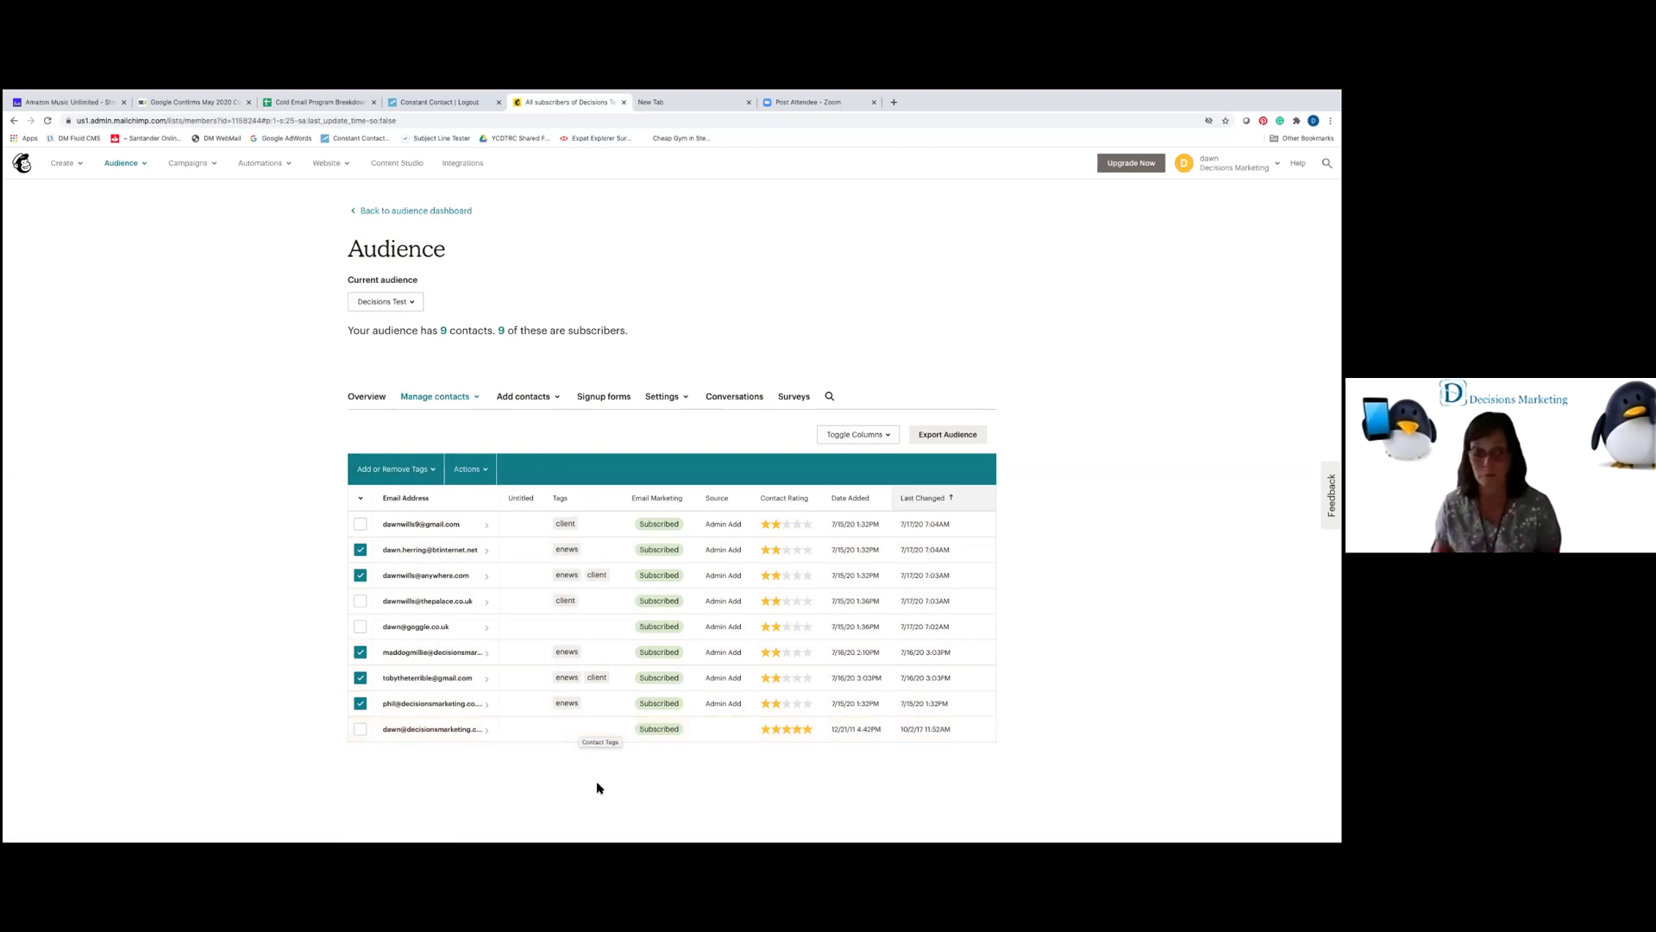
# Deselect the five contacts tagged enews in the contact list.
pyautogui.click(360, 550)
pyautogui.click(360, 575)
pyautogui.click(360, 652)
pyautogui.click(360, 678)
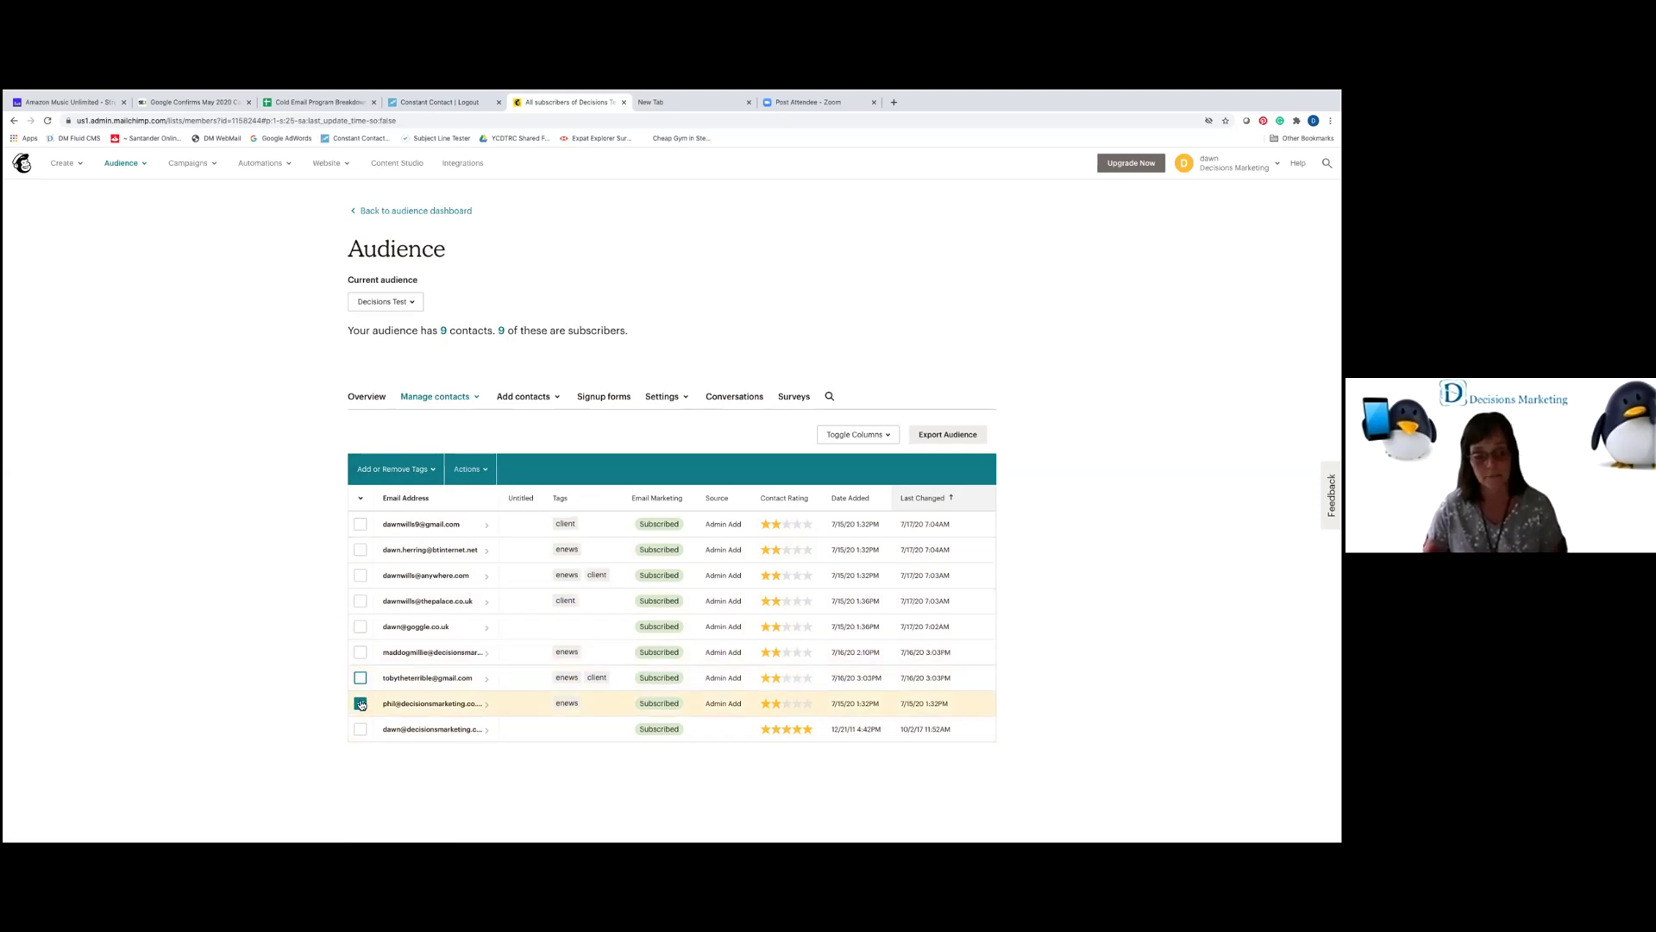
pyautogui.click(360, 703)
# Review the form for adding a single subscriber and the source options for importing contacts, returning to the contact list.
pyautogui.click(531, 397)
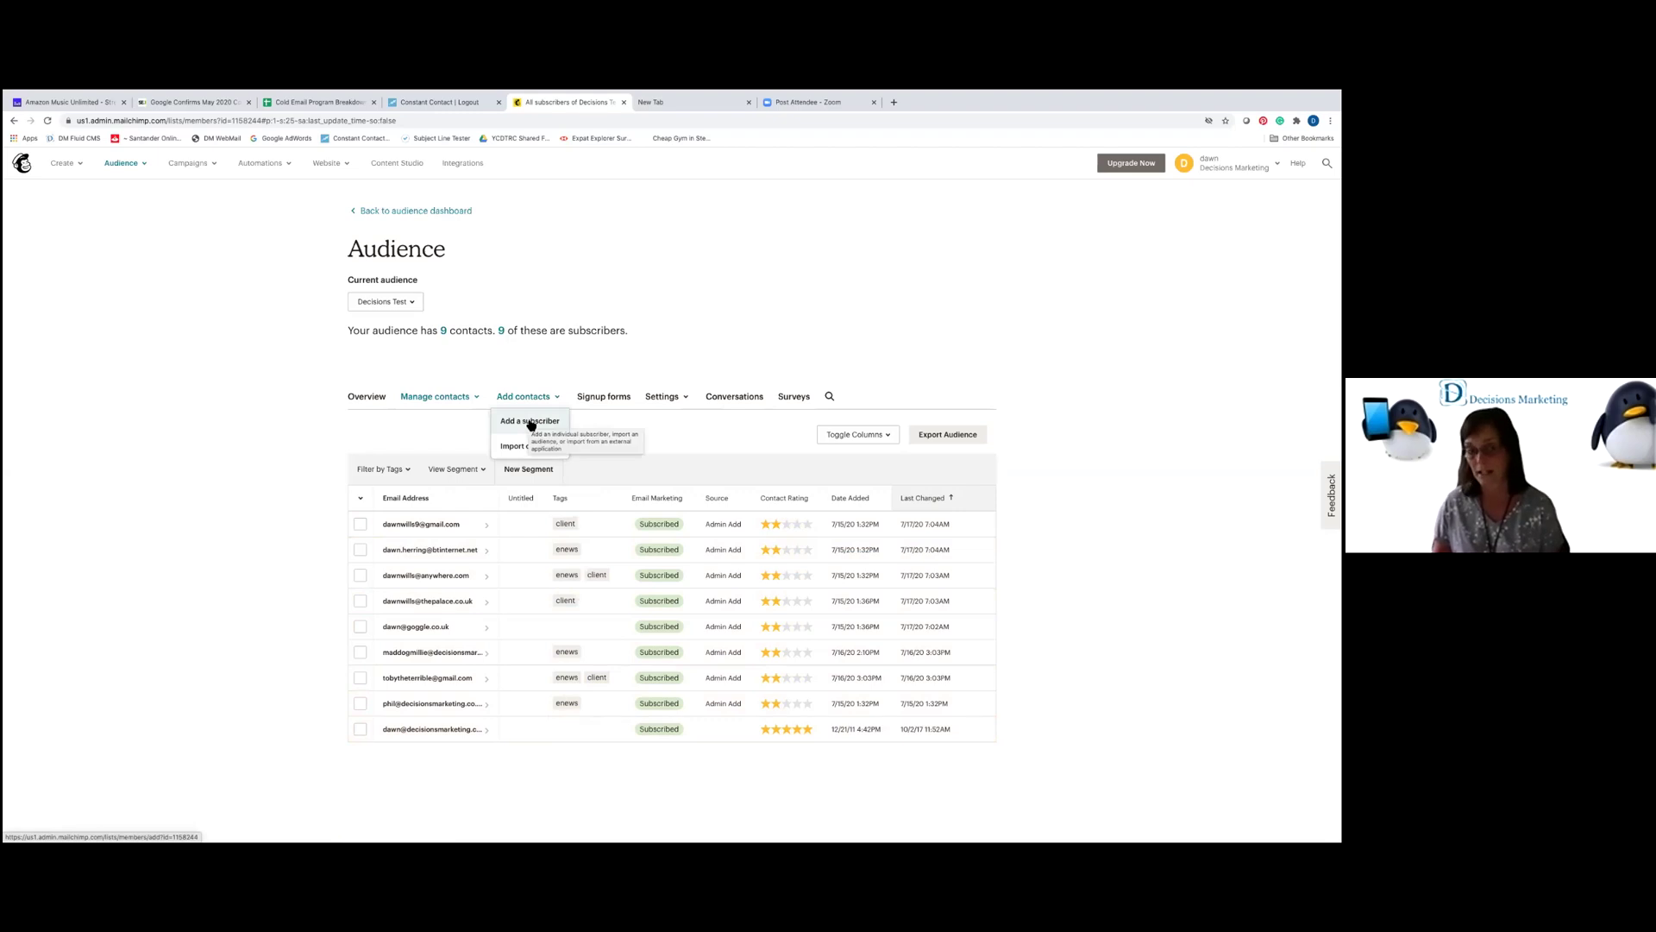
pyautogui.click(531, 422)
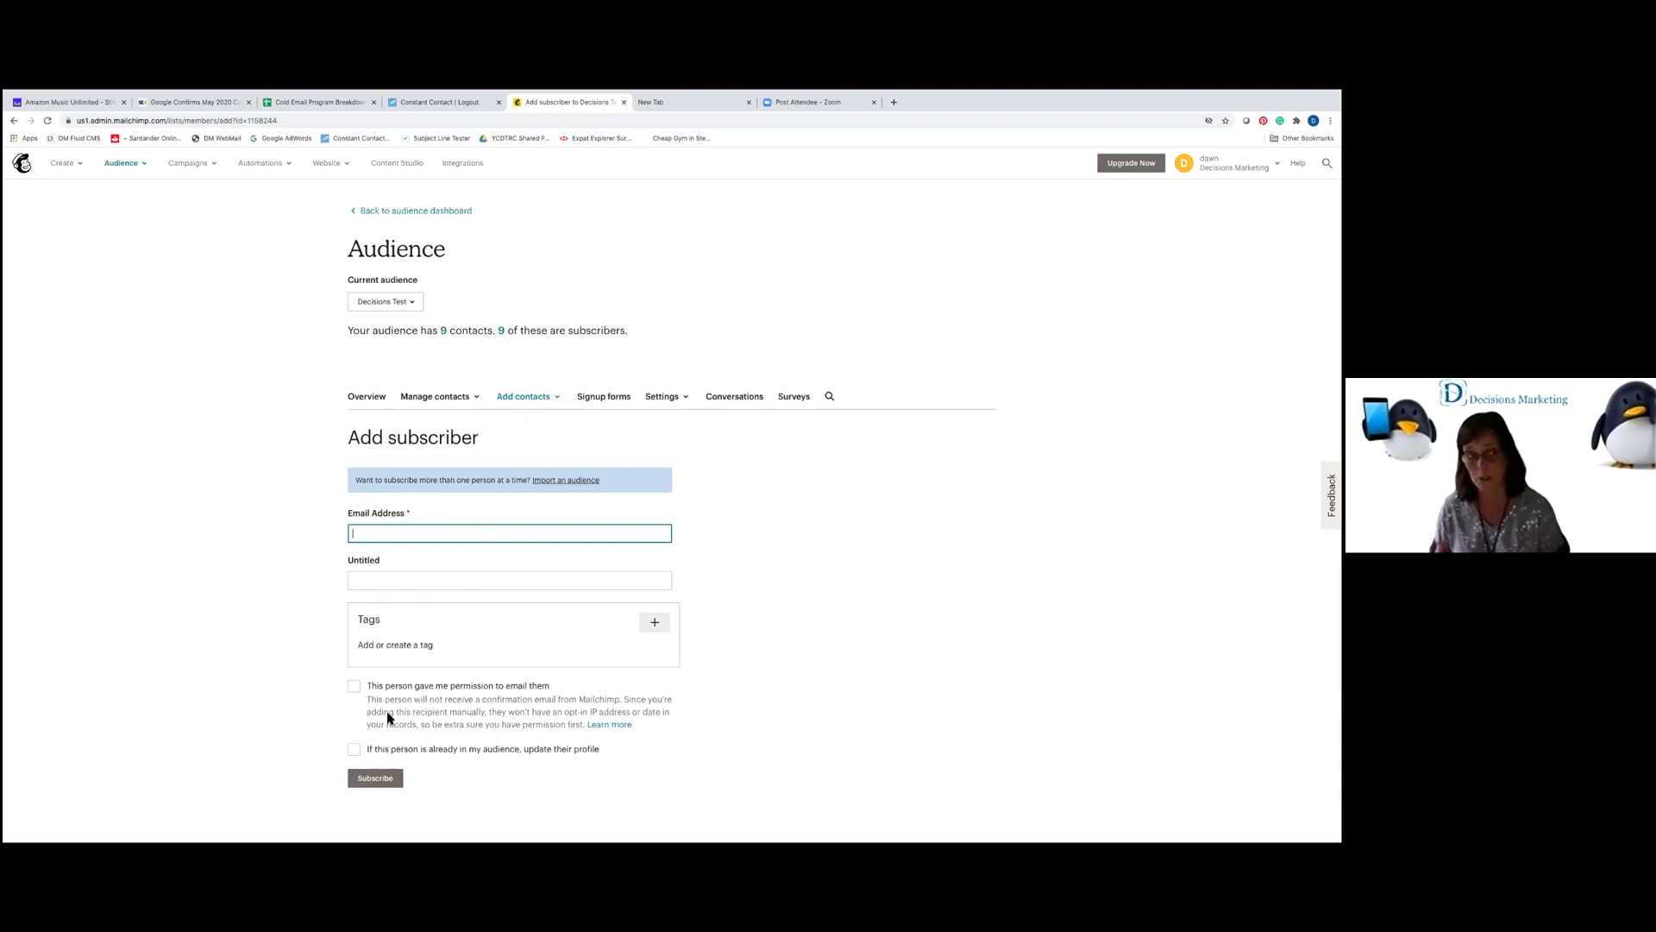
pyautogui.click(14, 121)
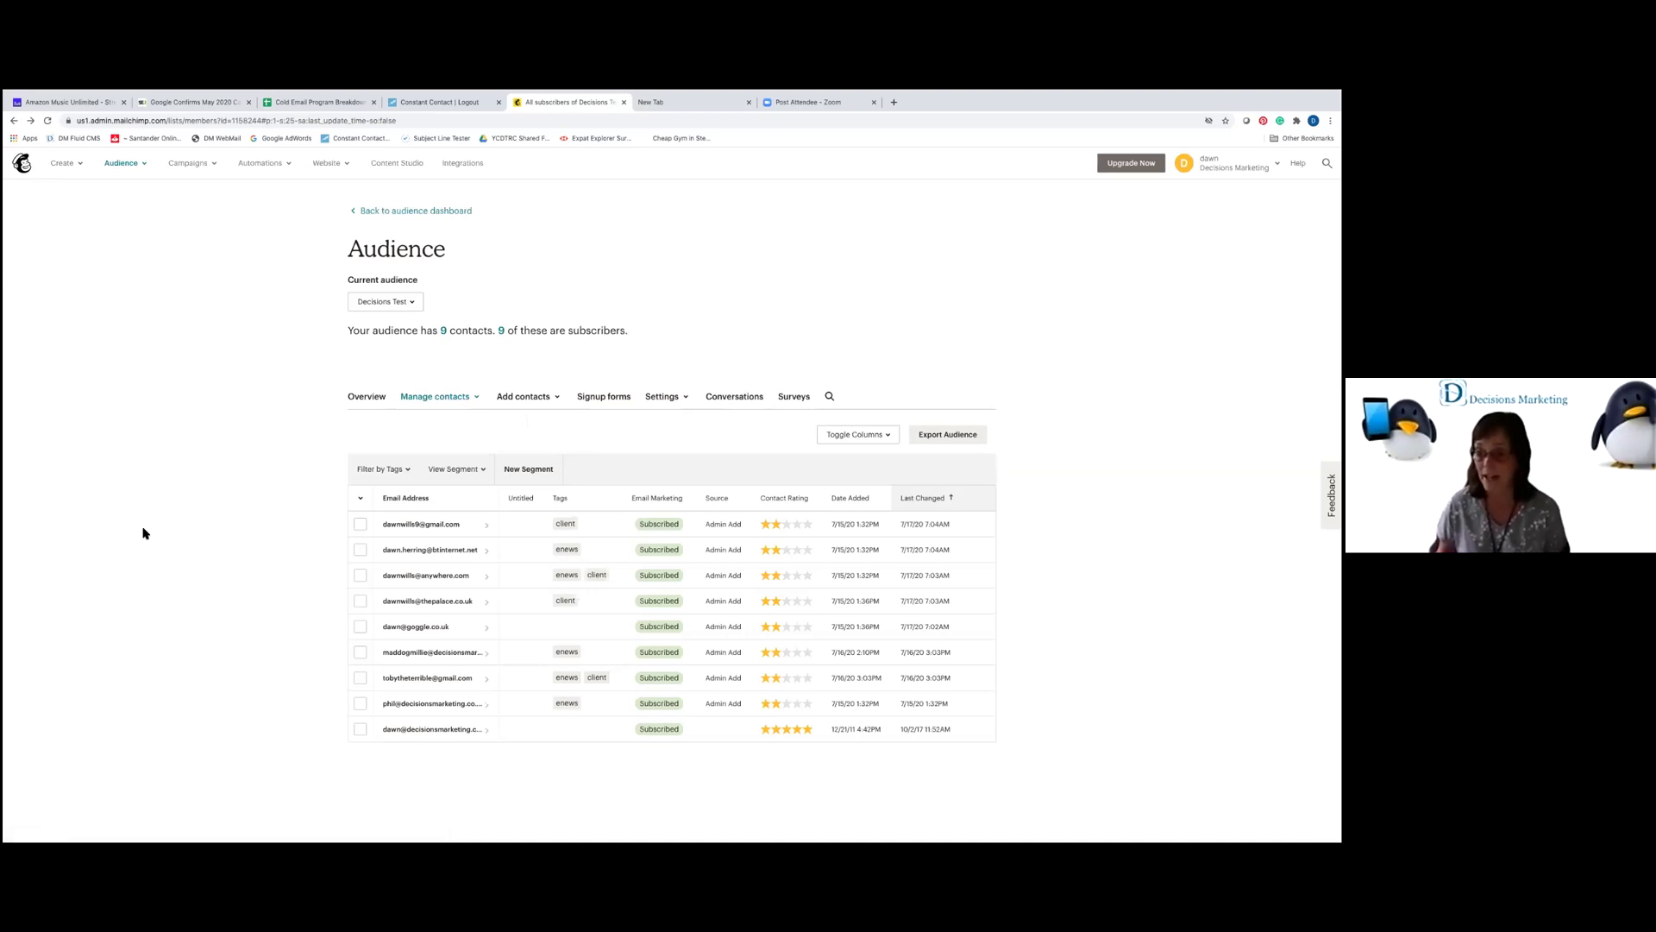
pyautogui.click(523, 399)
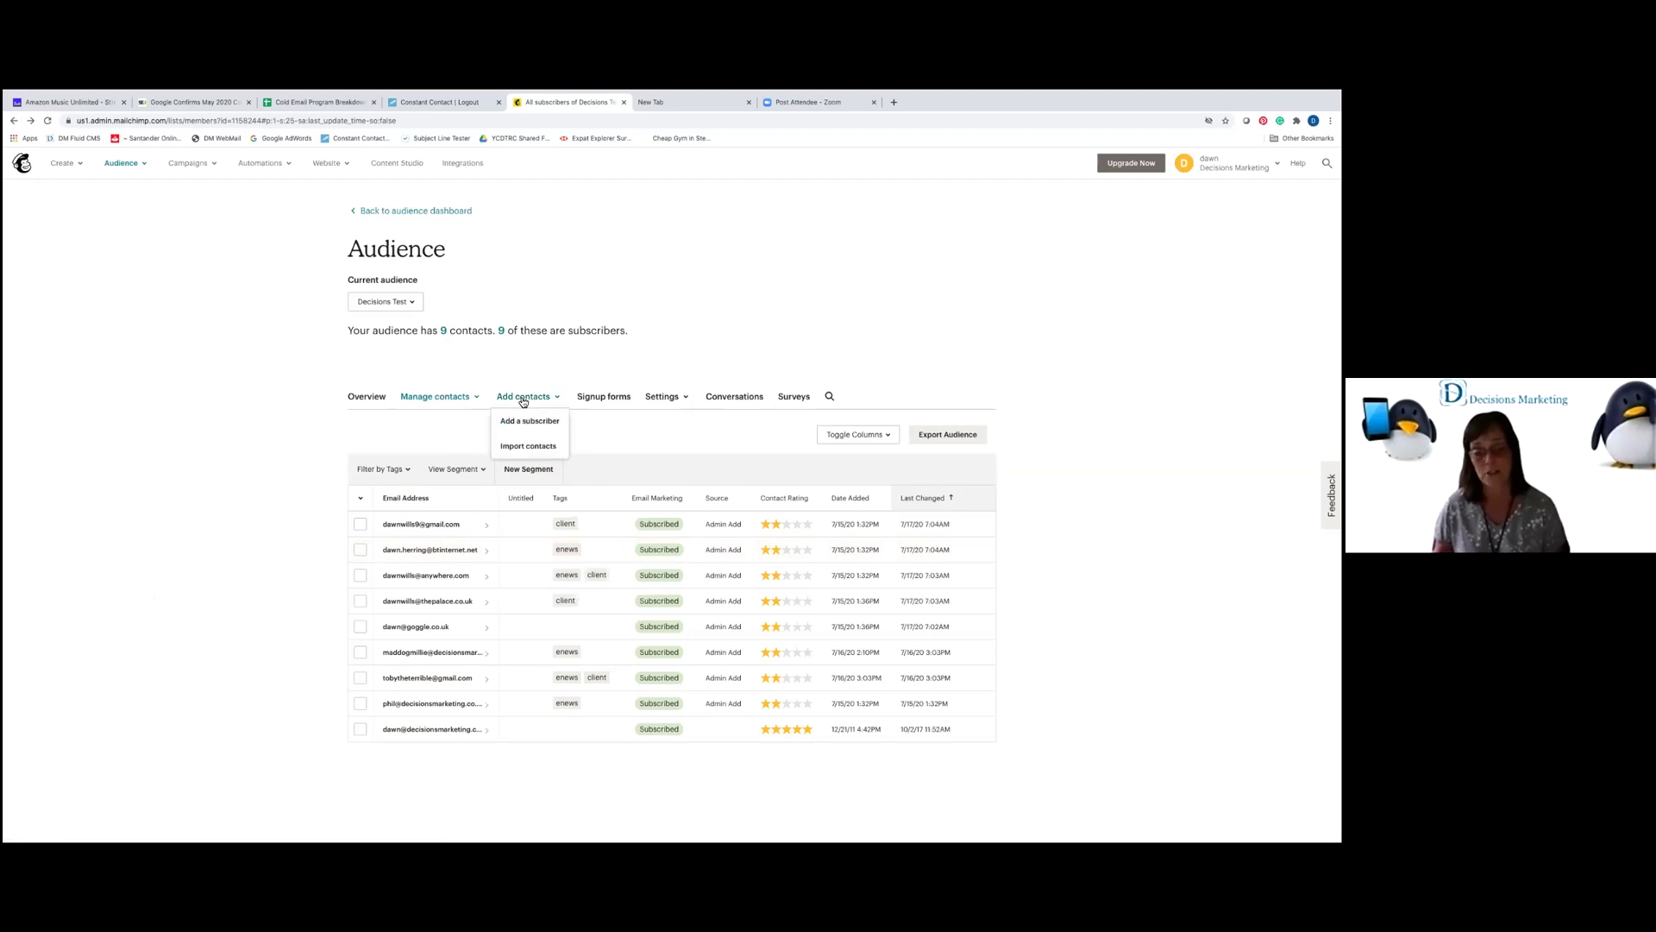
pyautogui.click(534, 450)
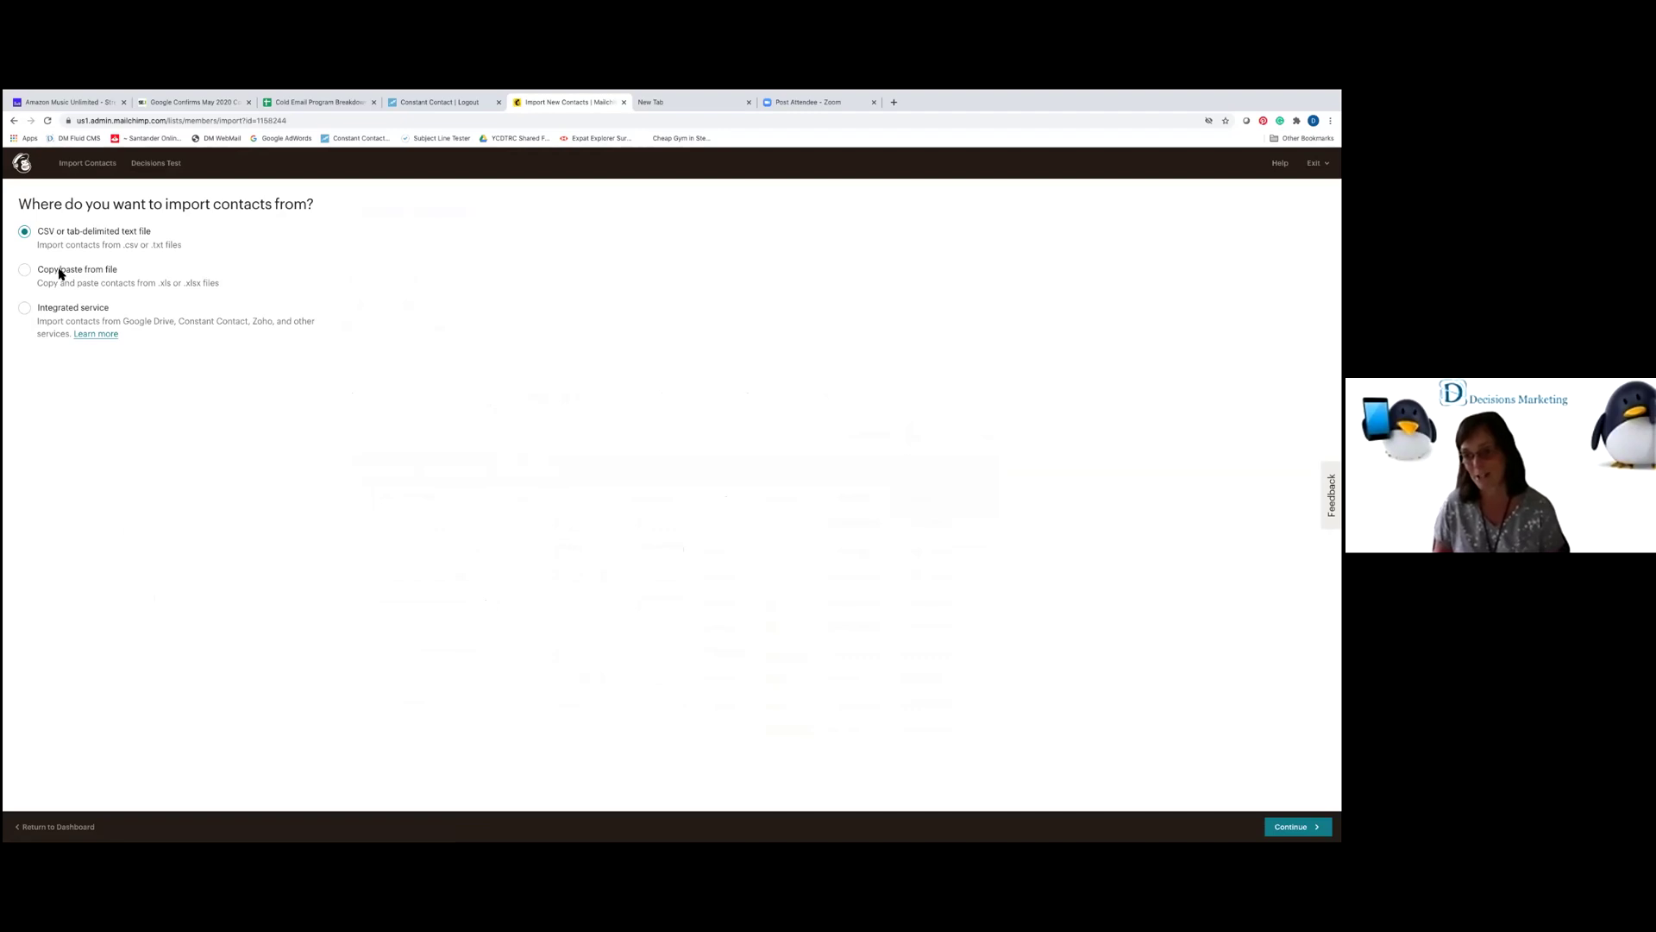
pyautogui.click(14, 126)
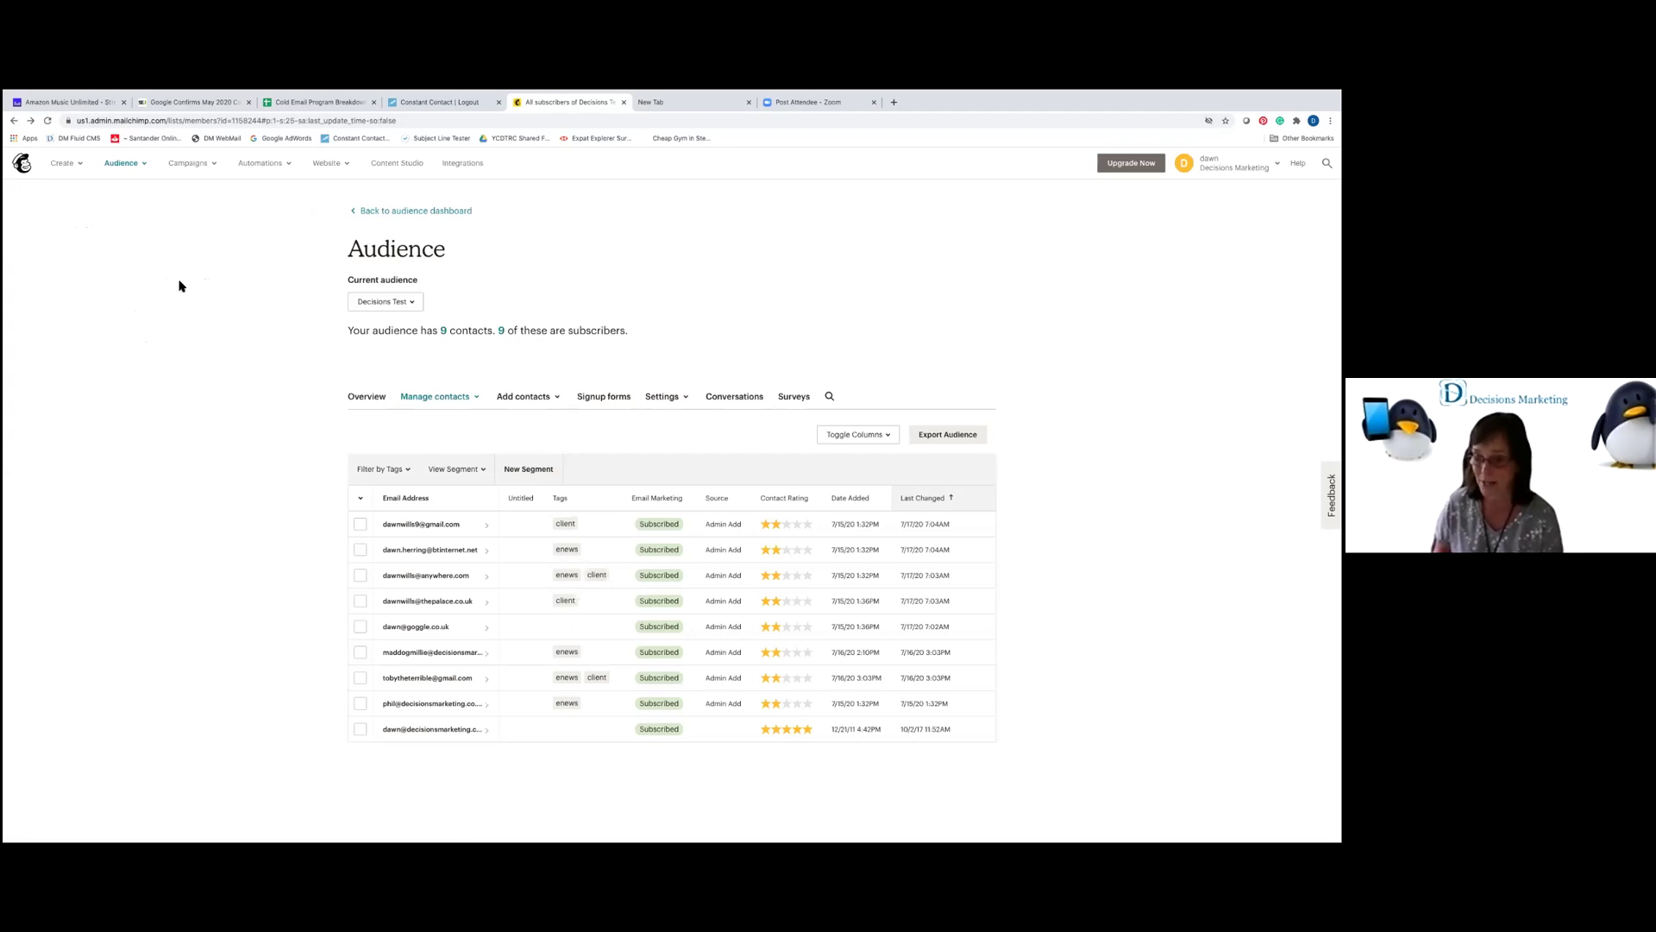
# Open the saved Positive Vibes email template for editing.
pyautogui.click(187, 166)
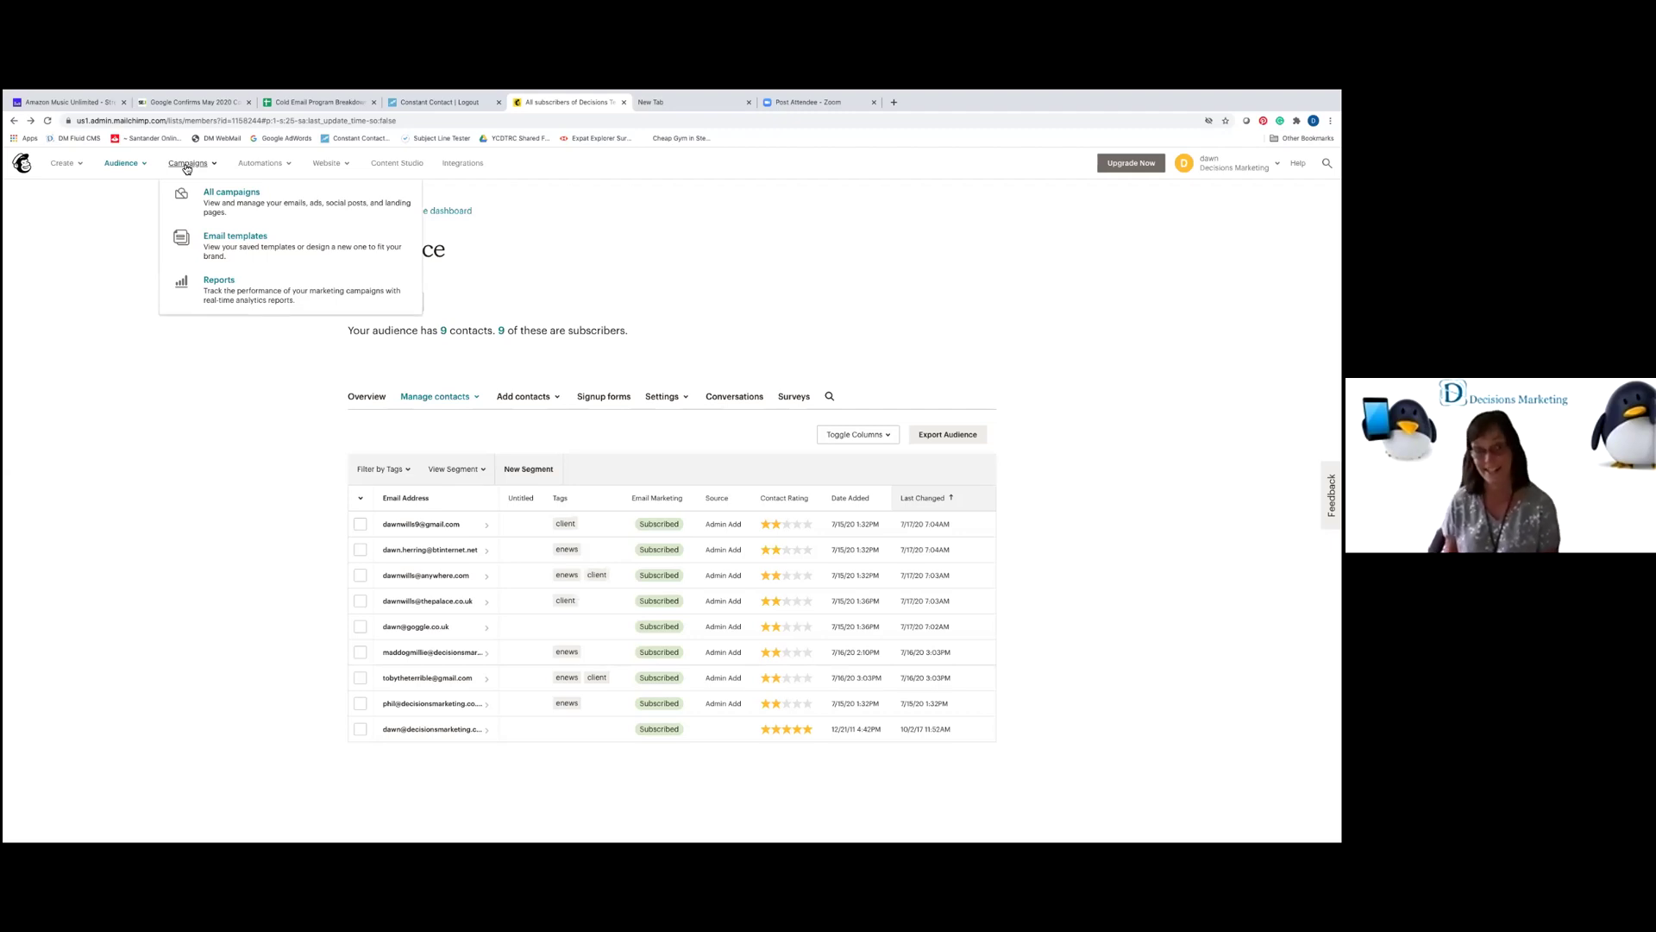
pyautogui.click(232, 239)
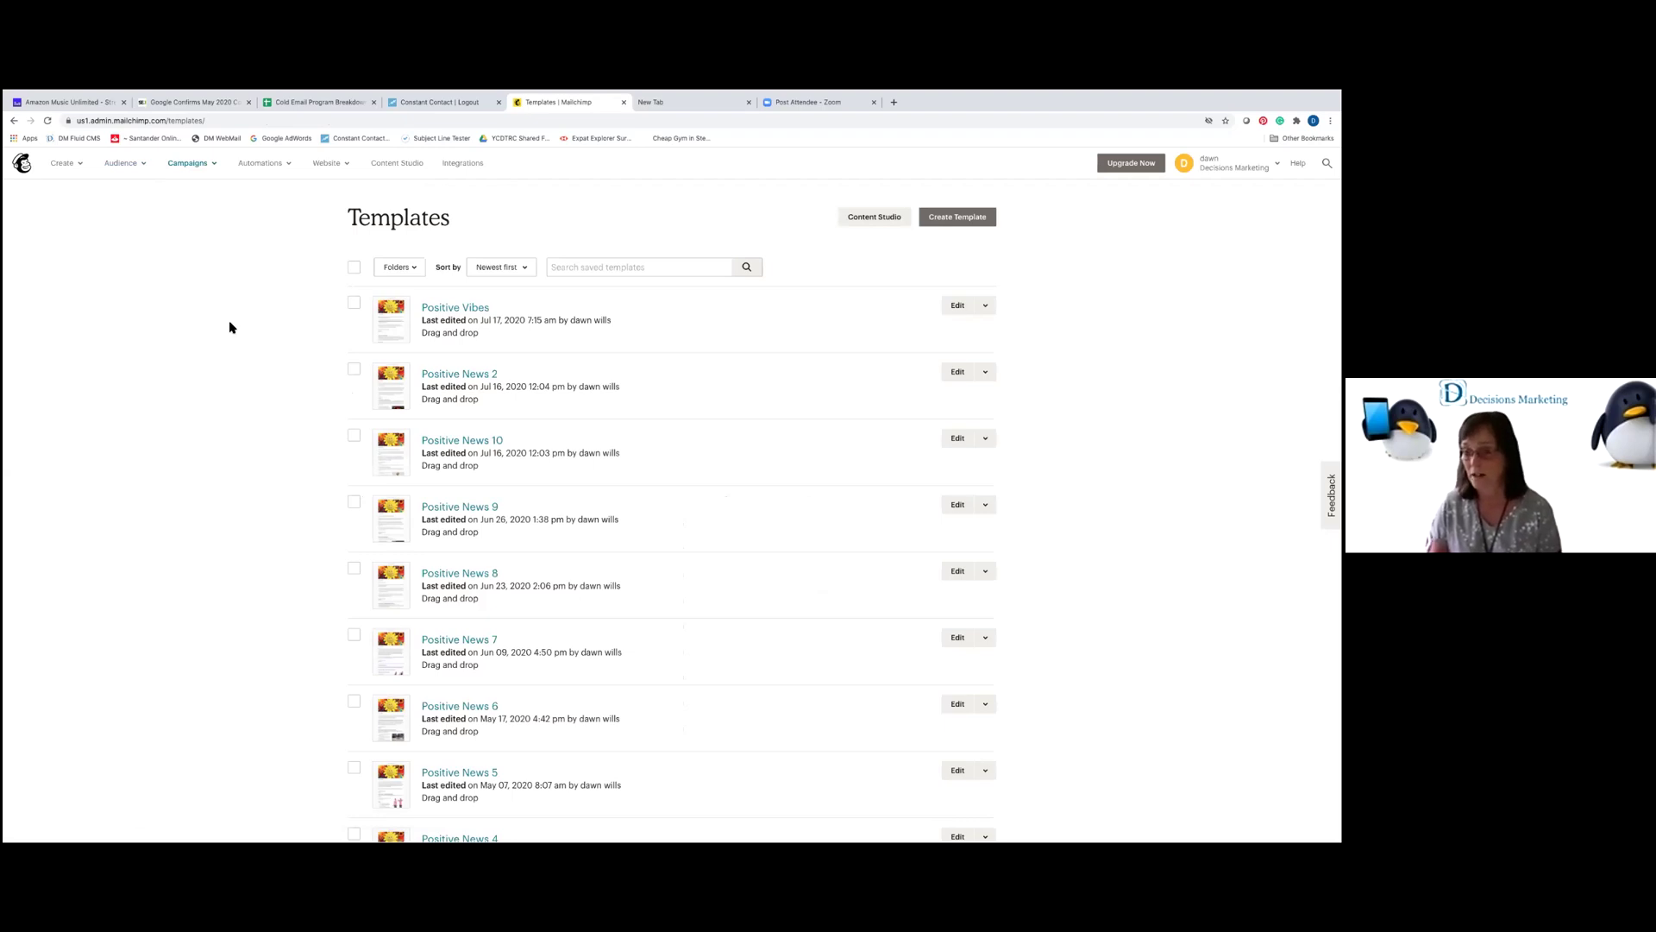
pyautogui.click(62, 165)
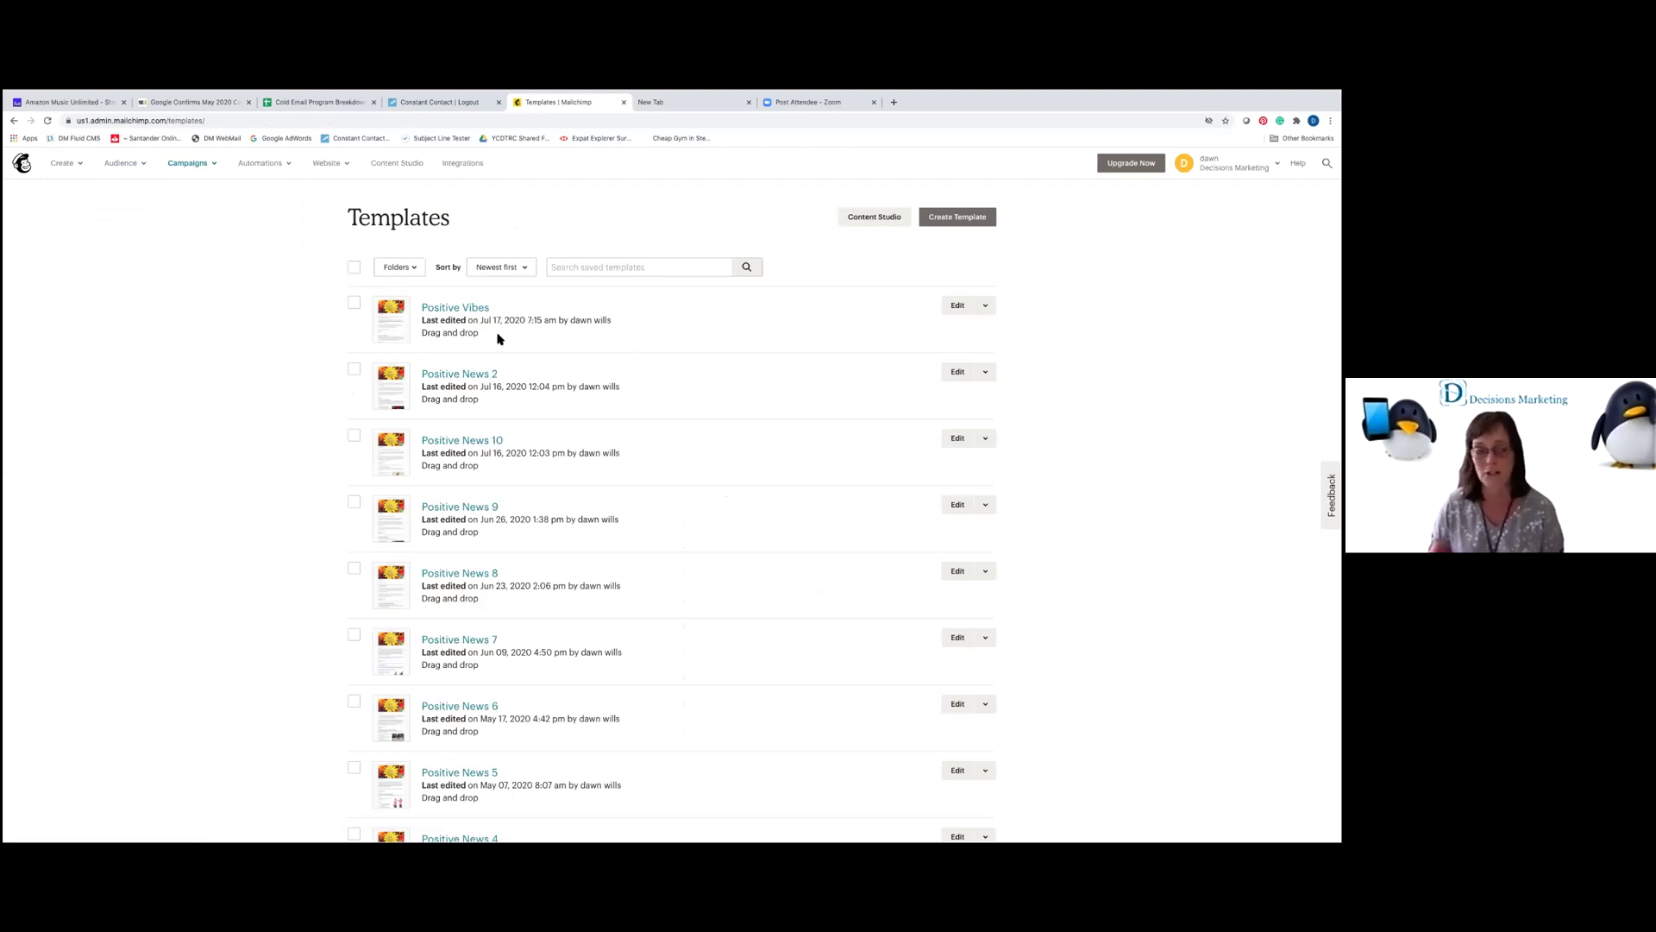
pyautogui.click(464, 310)
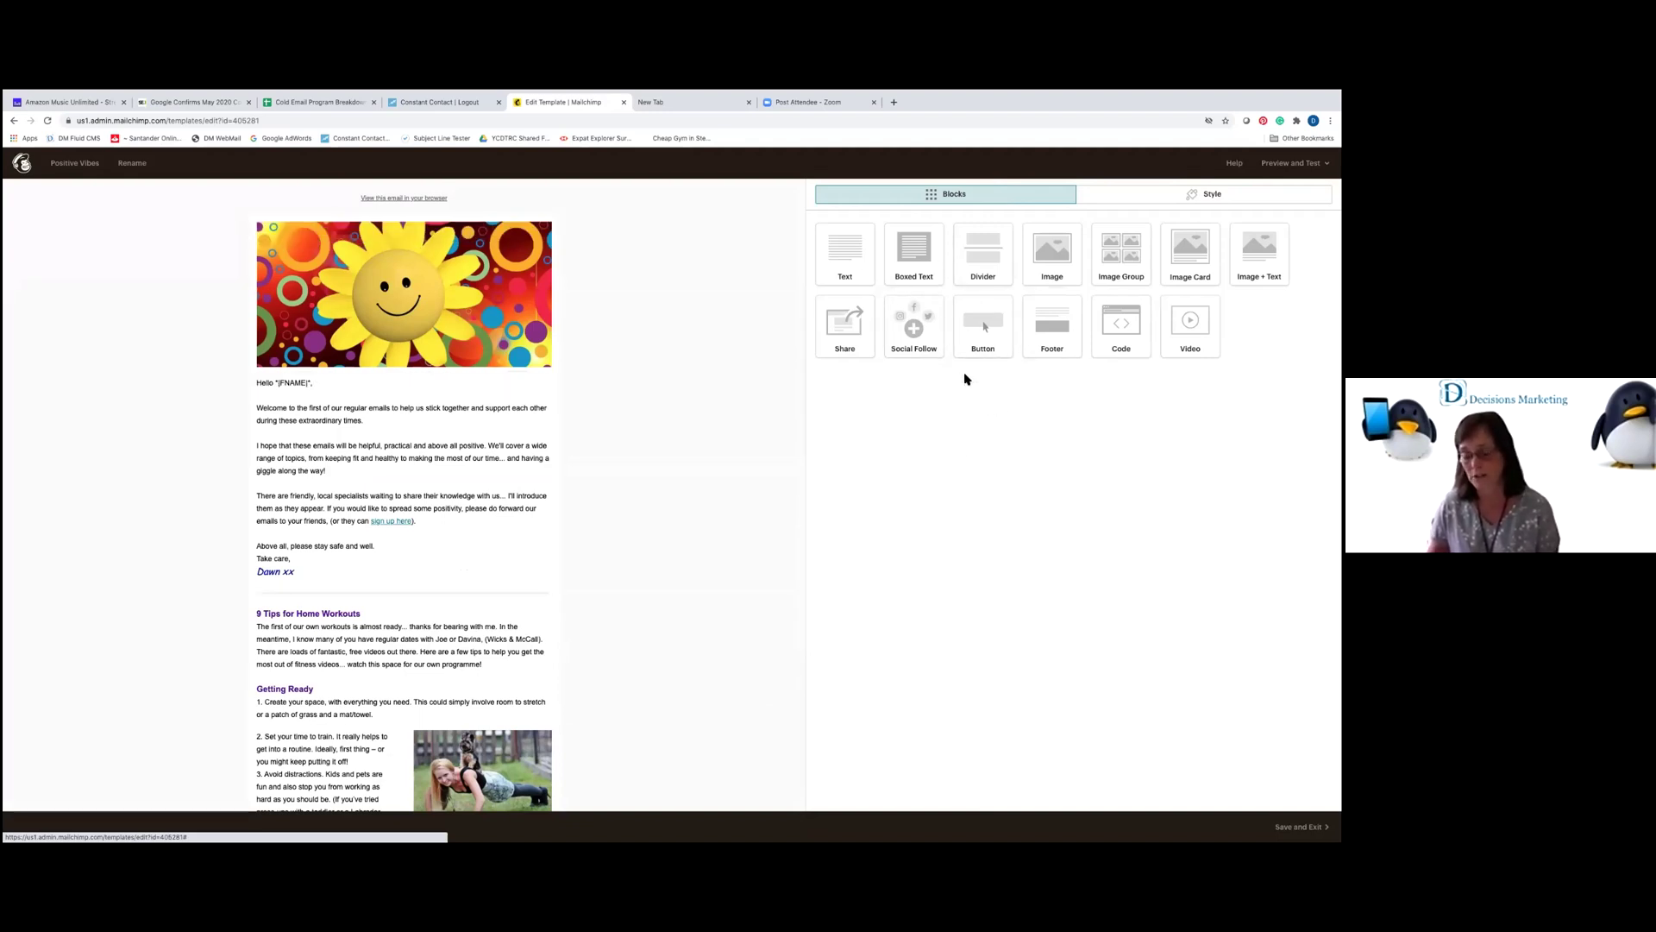
# Insert a text block between the introduction's sign-off and the 9 Tips for Home Workouts section.
pyautogui.moveTo(849, 259); pyautogui.dragTo(481, 583)
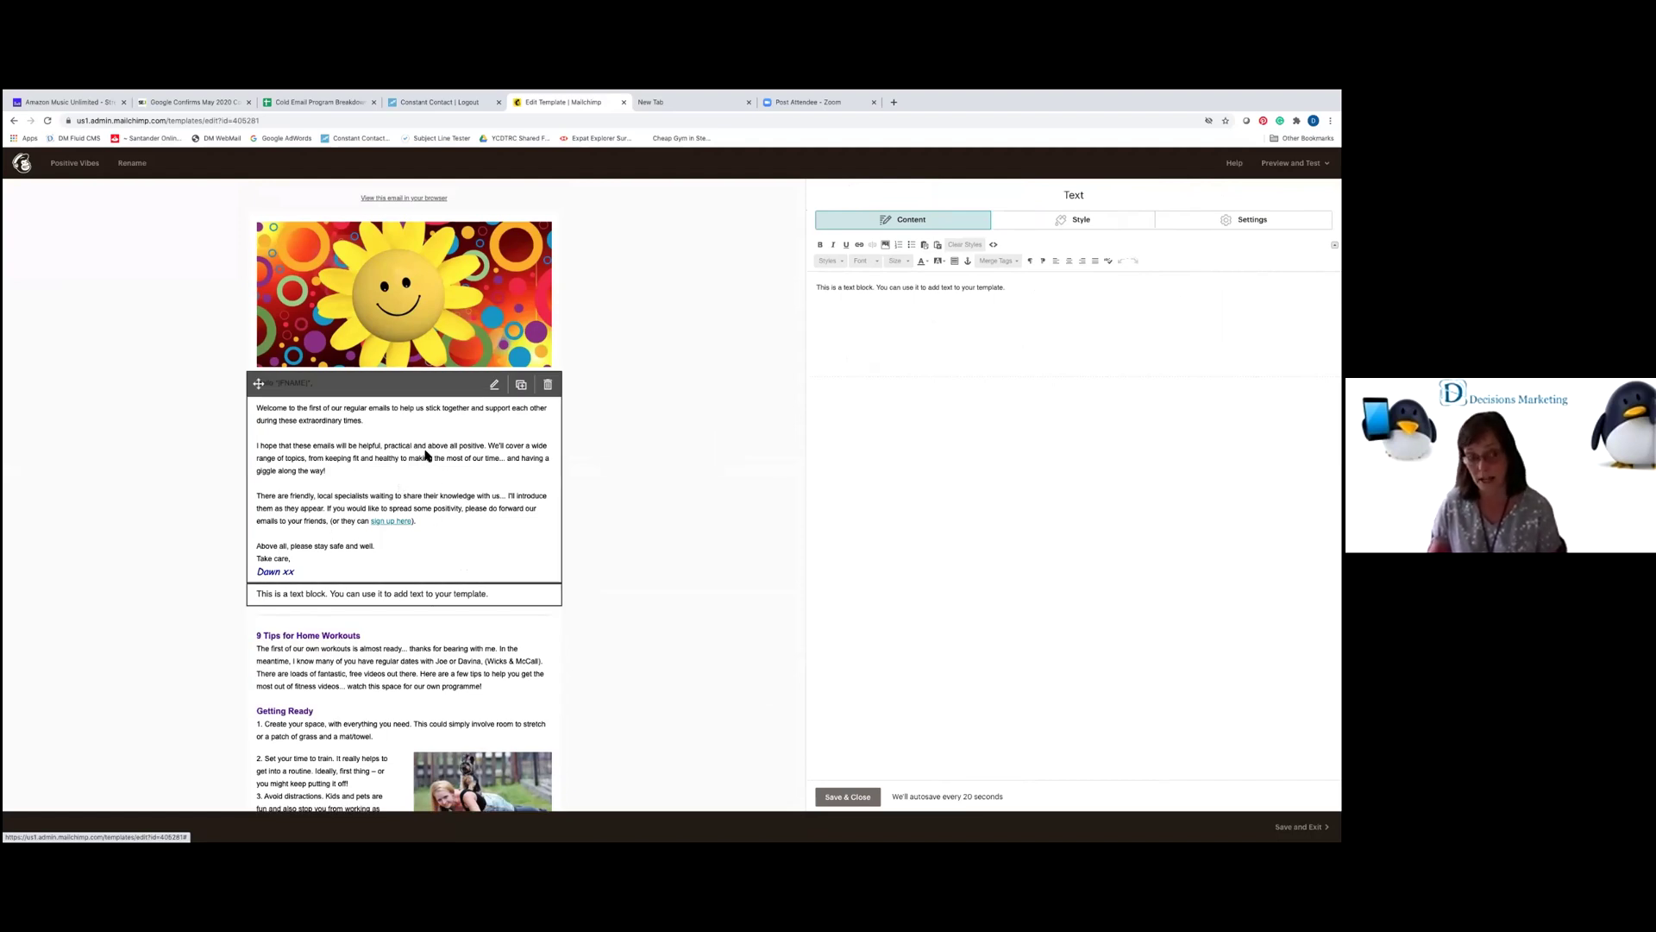
pyautogui.click(866, 304)
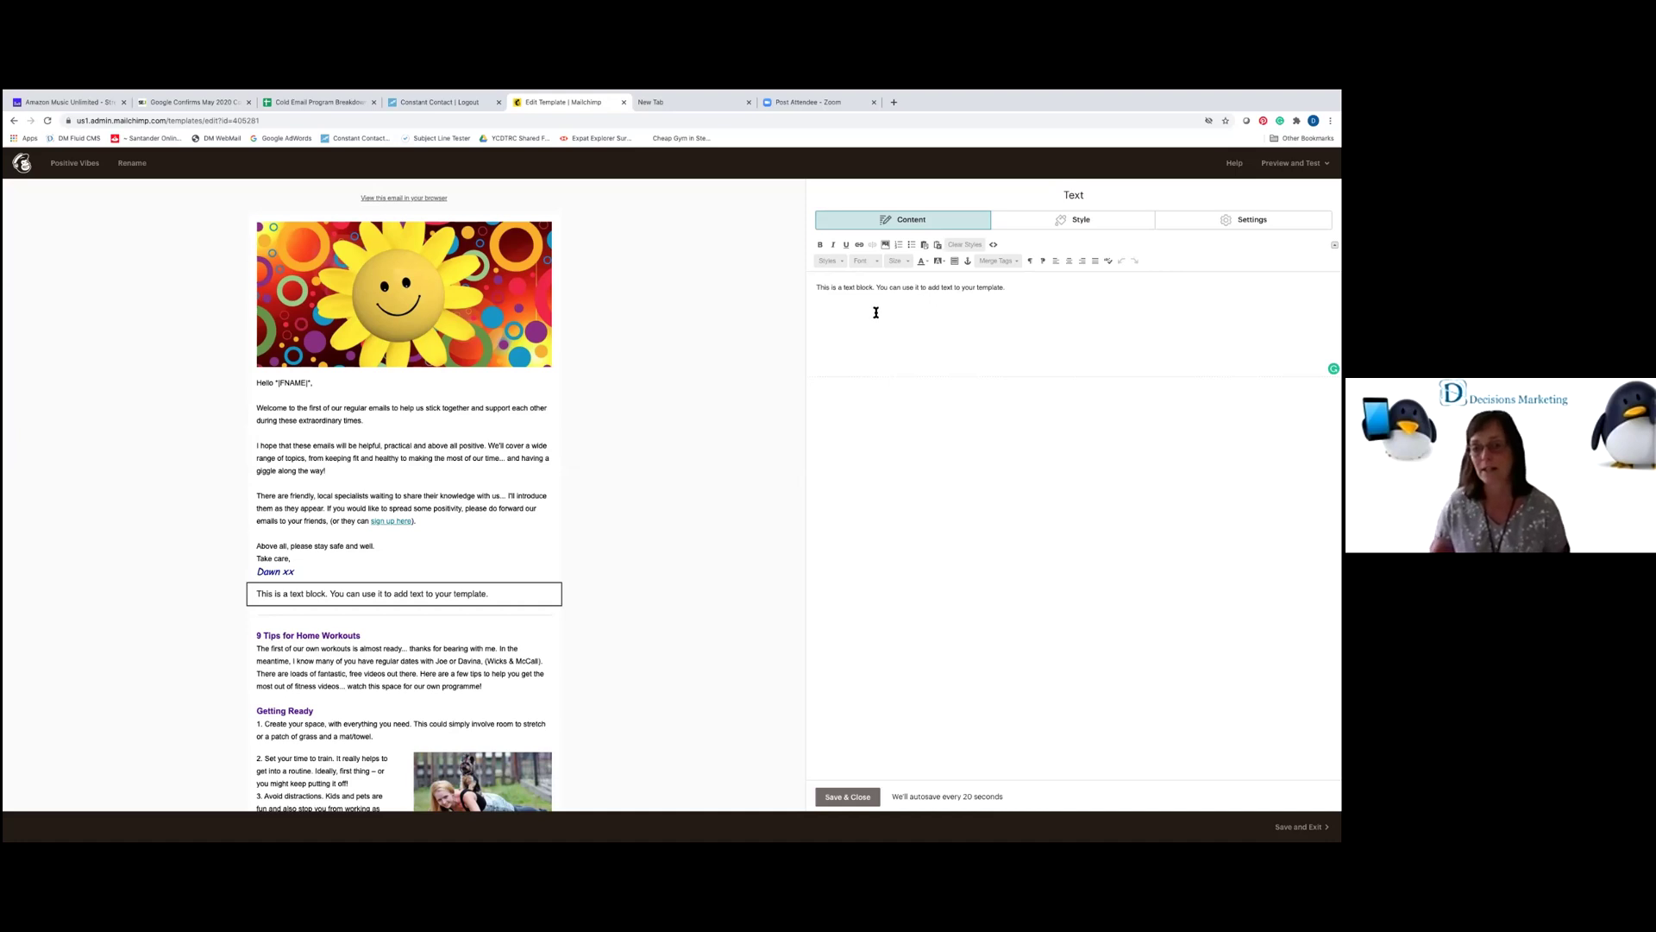
pyautogui.click(1019, 285)
# Format the new block's placeholder text at size 18 in purple, then save and close the block.
pyautogui.moveTo(1020, 286); pyautogui.dragTo(793, 289)
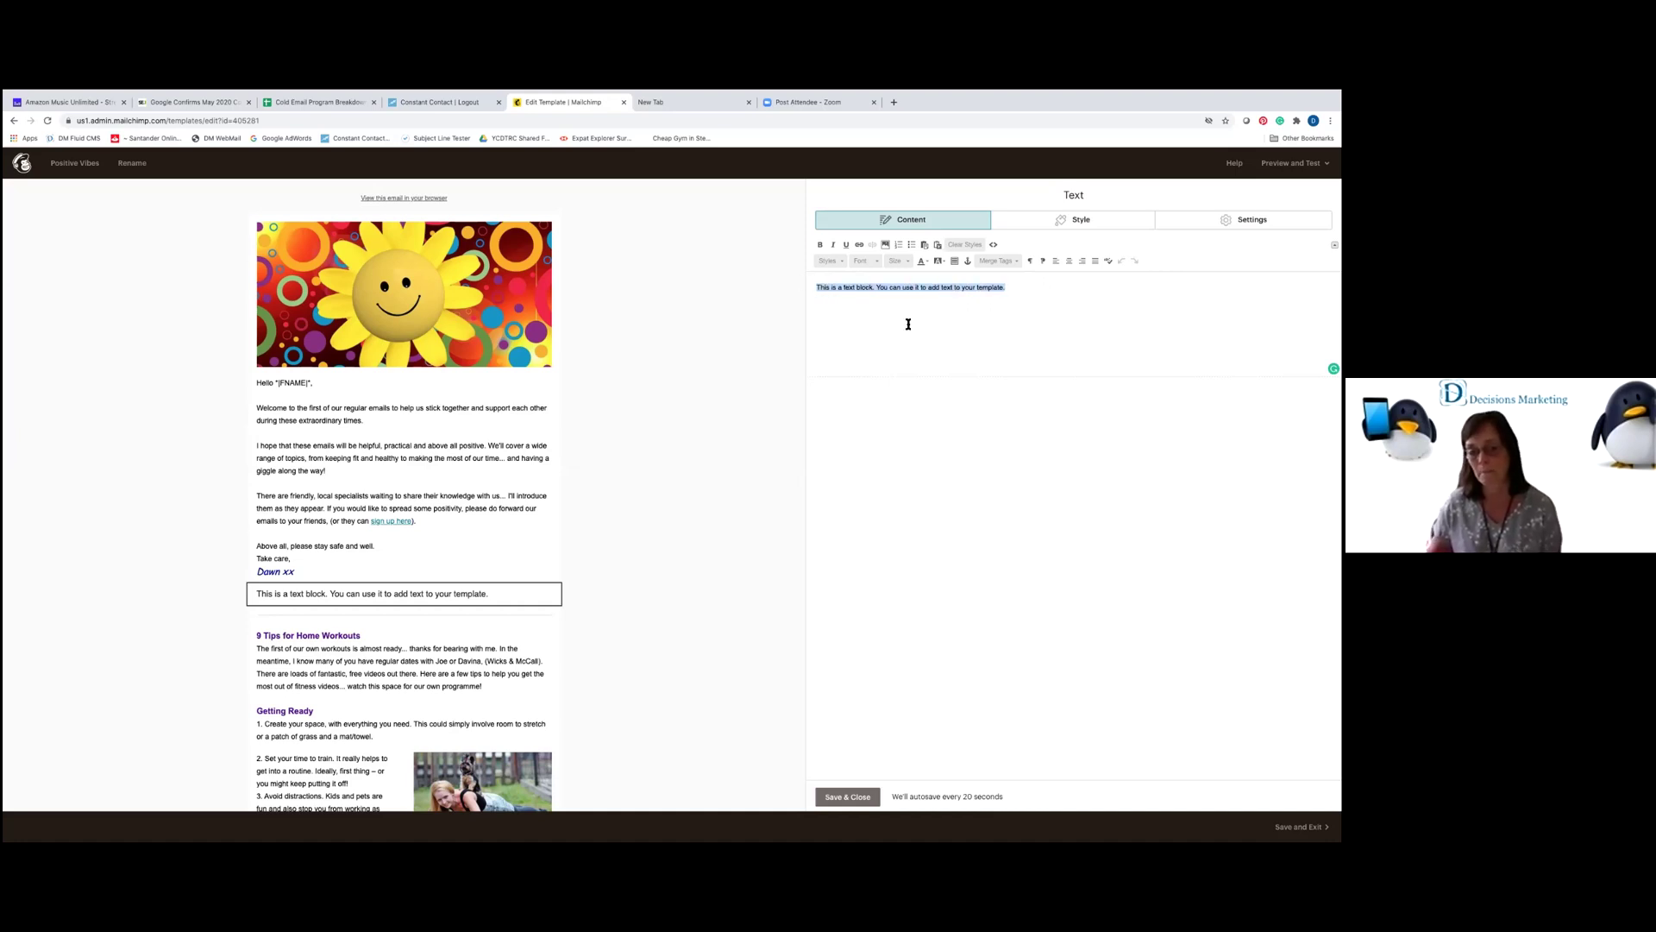
pyautogui.click(860, 262)
pyautogui.click(863, 290)
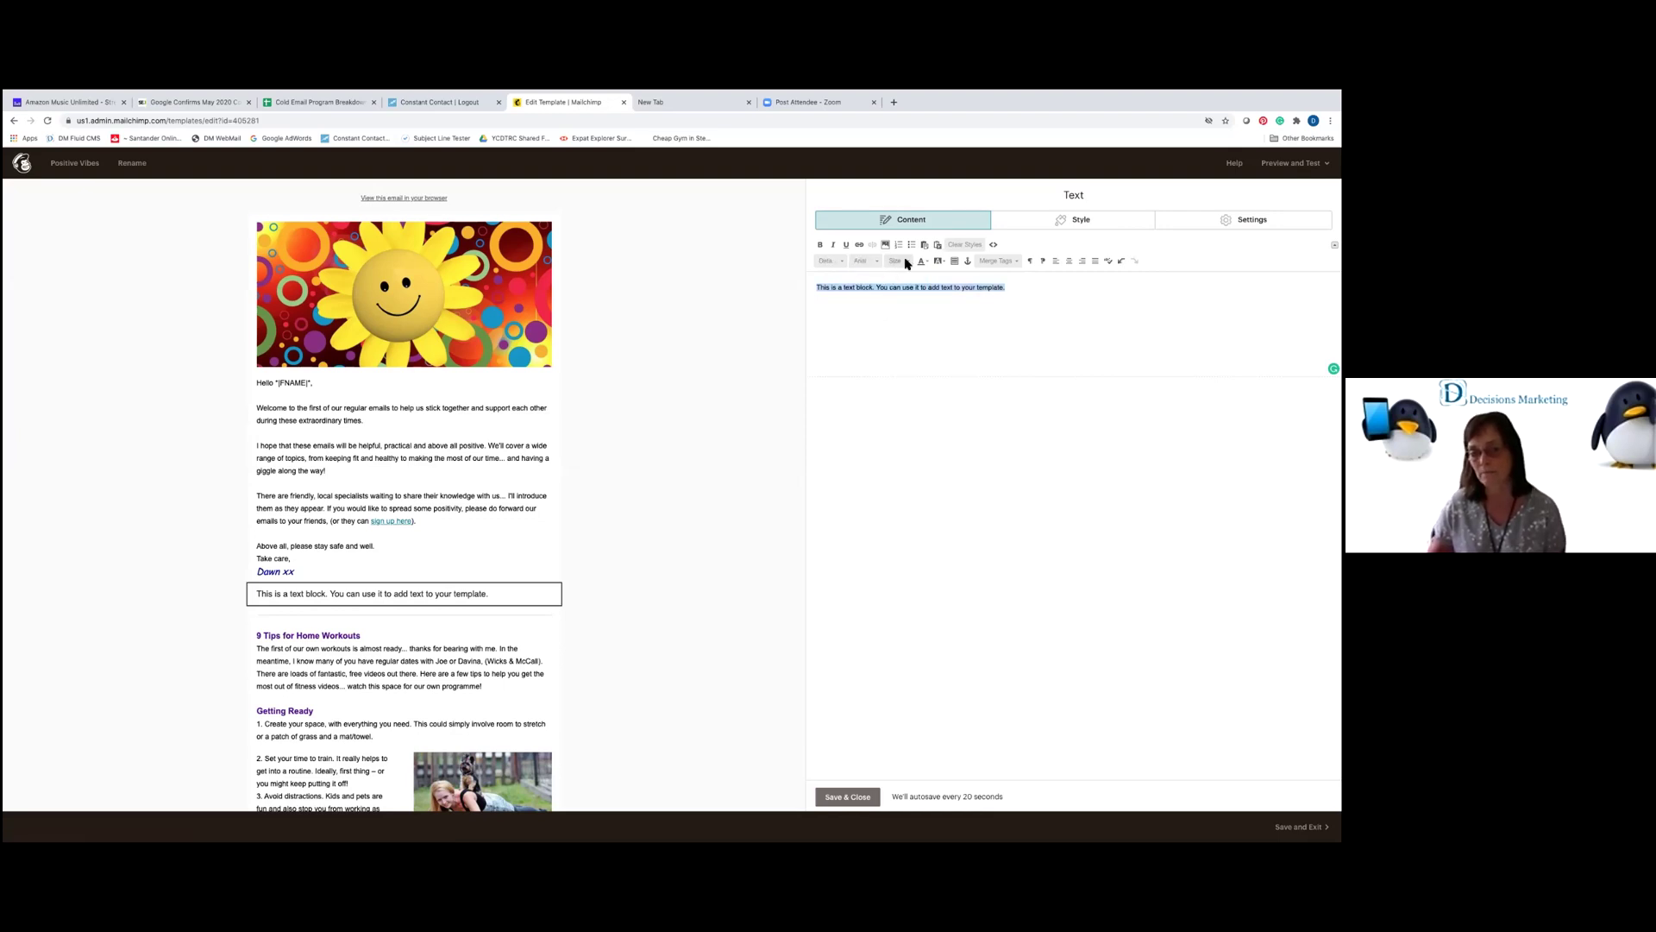
pyautogui.click(898, 262)
pyautogui.click(897, 316)
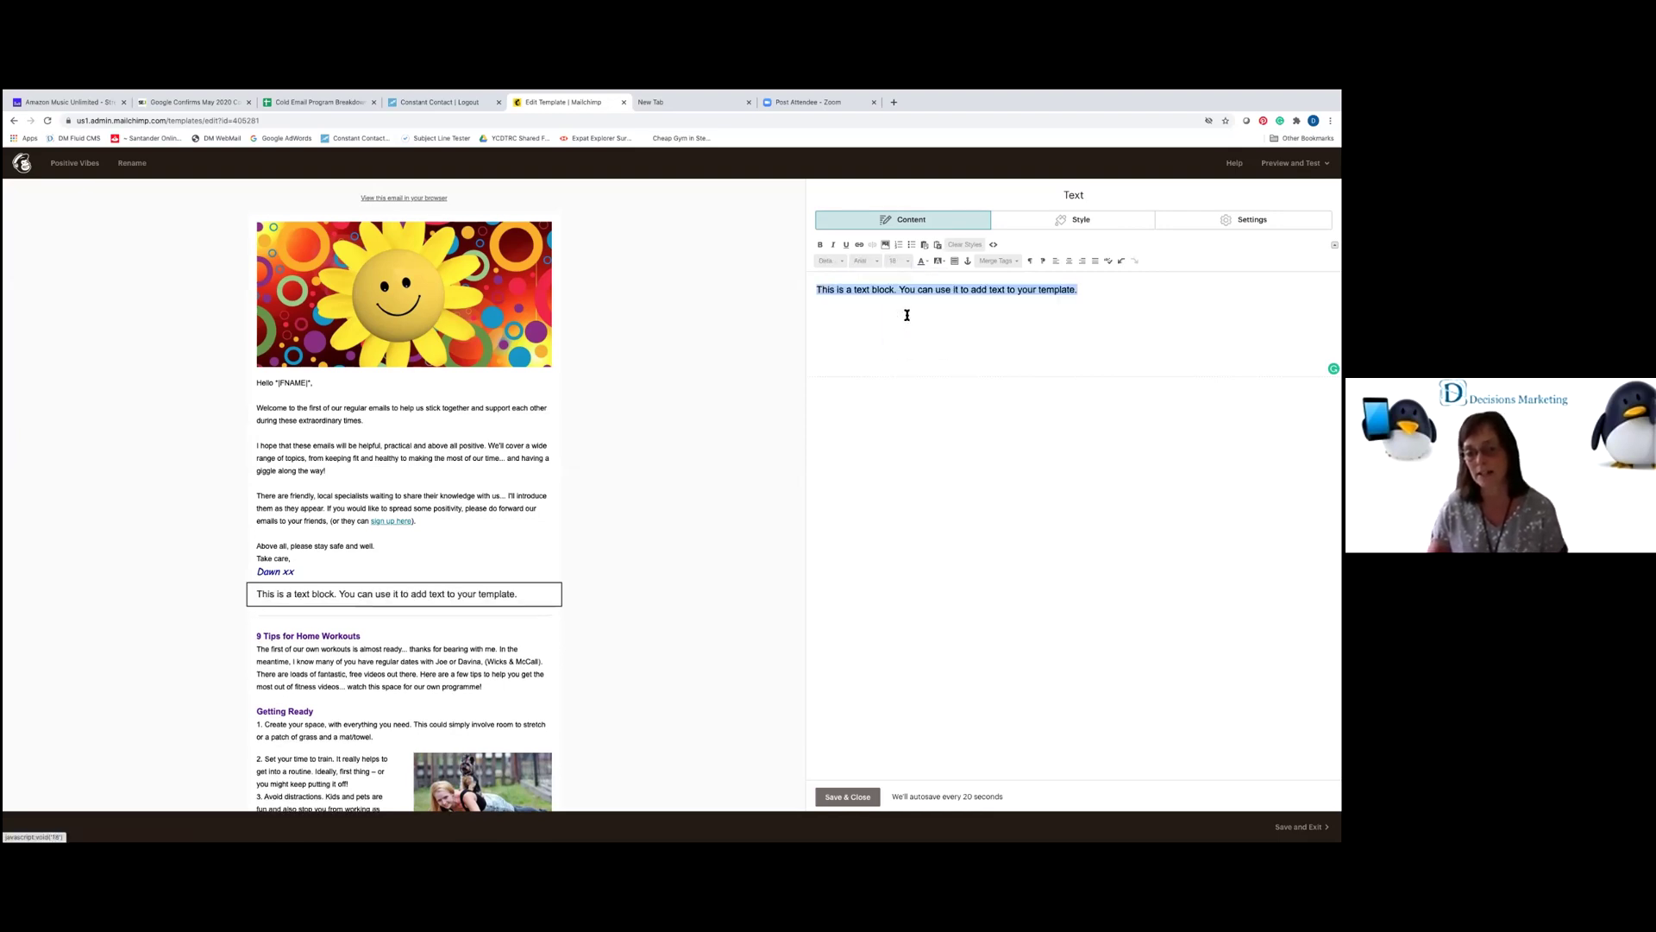
pyautogui.click(925, 260)
pyautogui.click(980, 292)
pyautogui.click(922, 316)
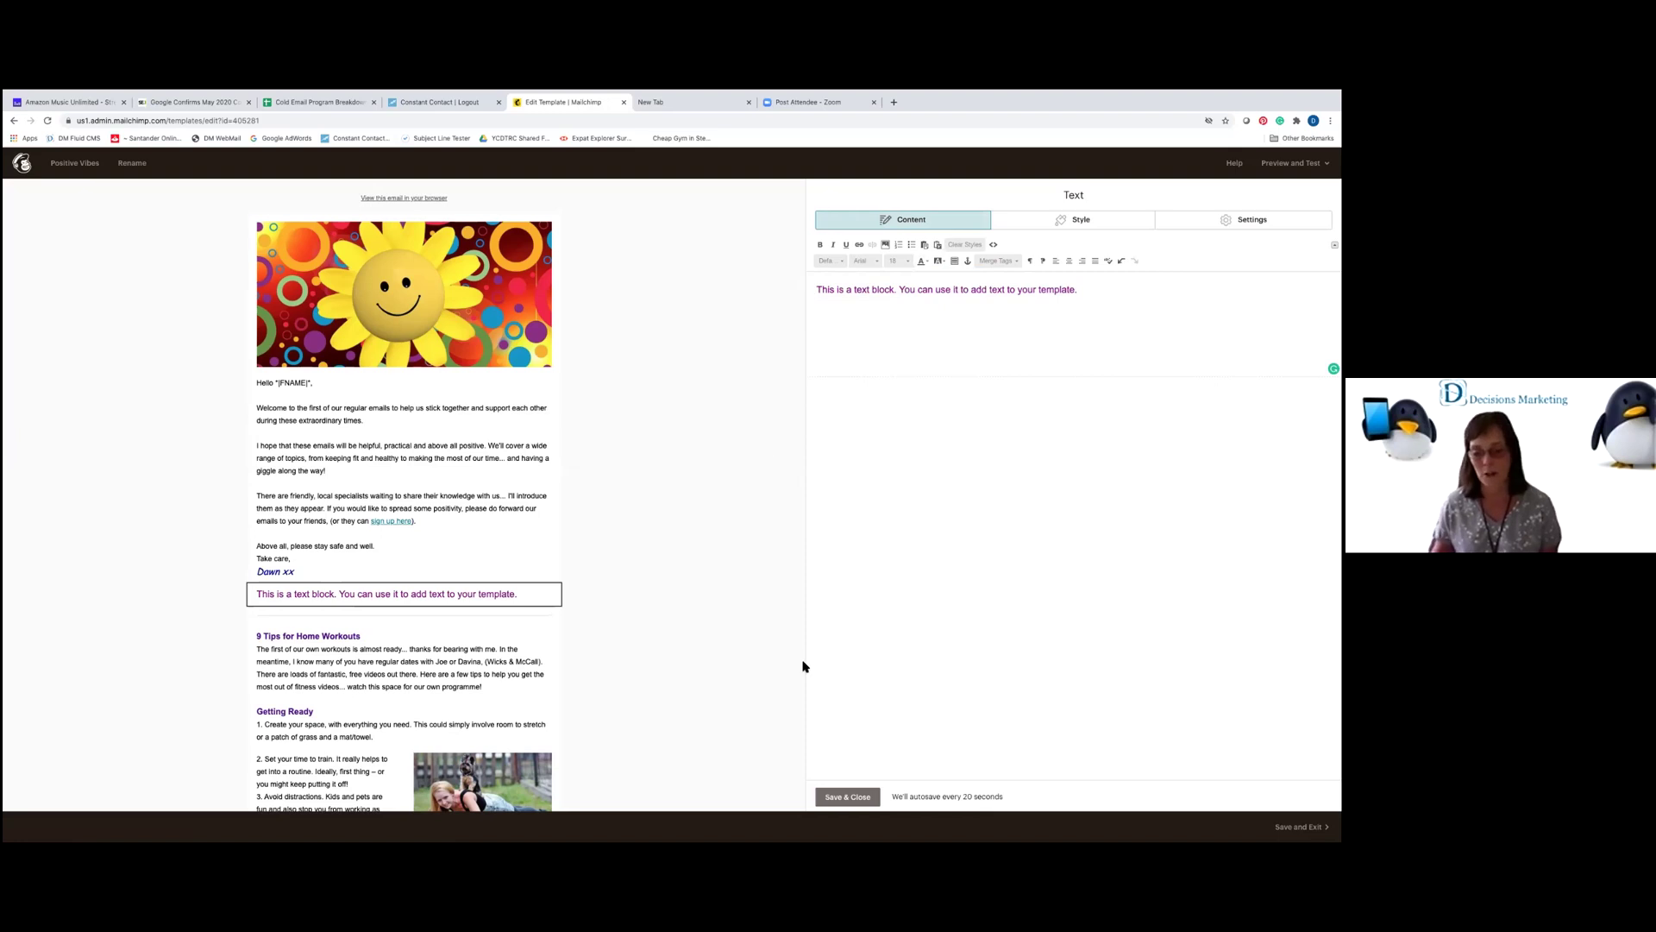
pyautogui.click(846, 796)
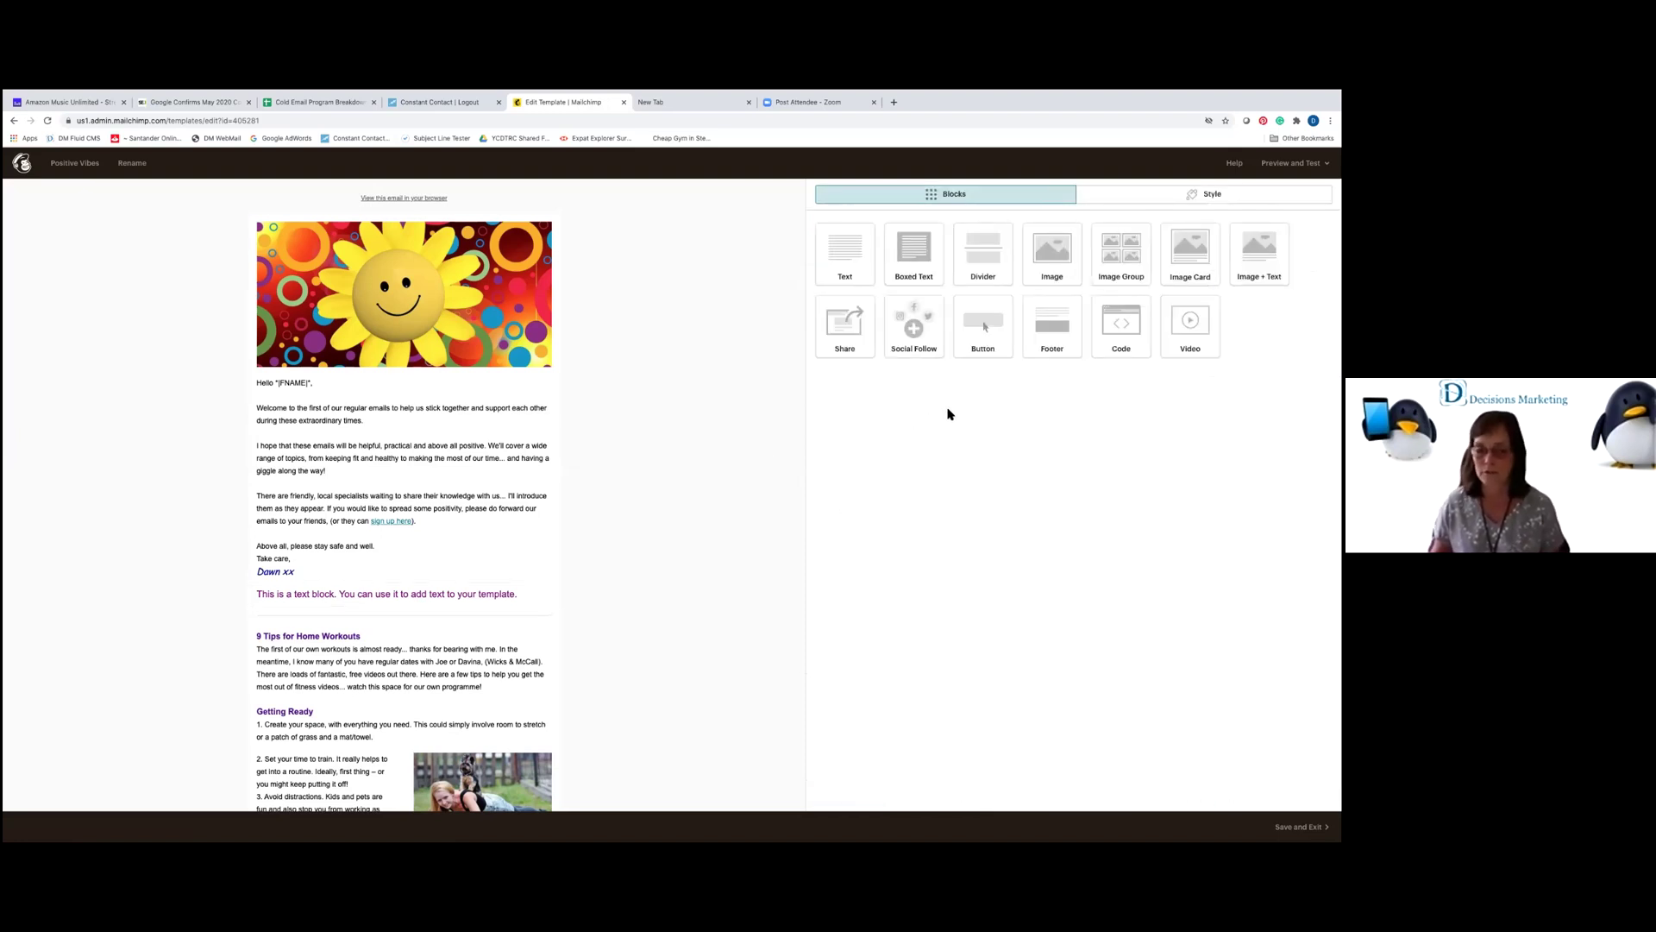
# Examine the template's Body style settings, including background, borders, padding, text and link options.
pyautogui.click(1203, 194)
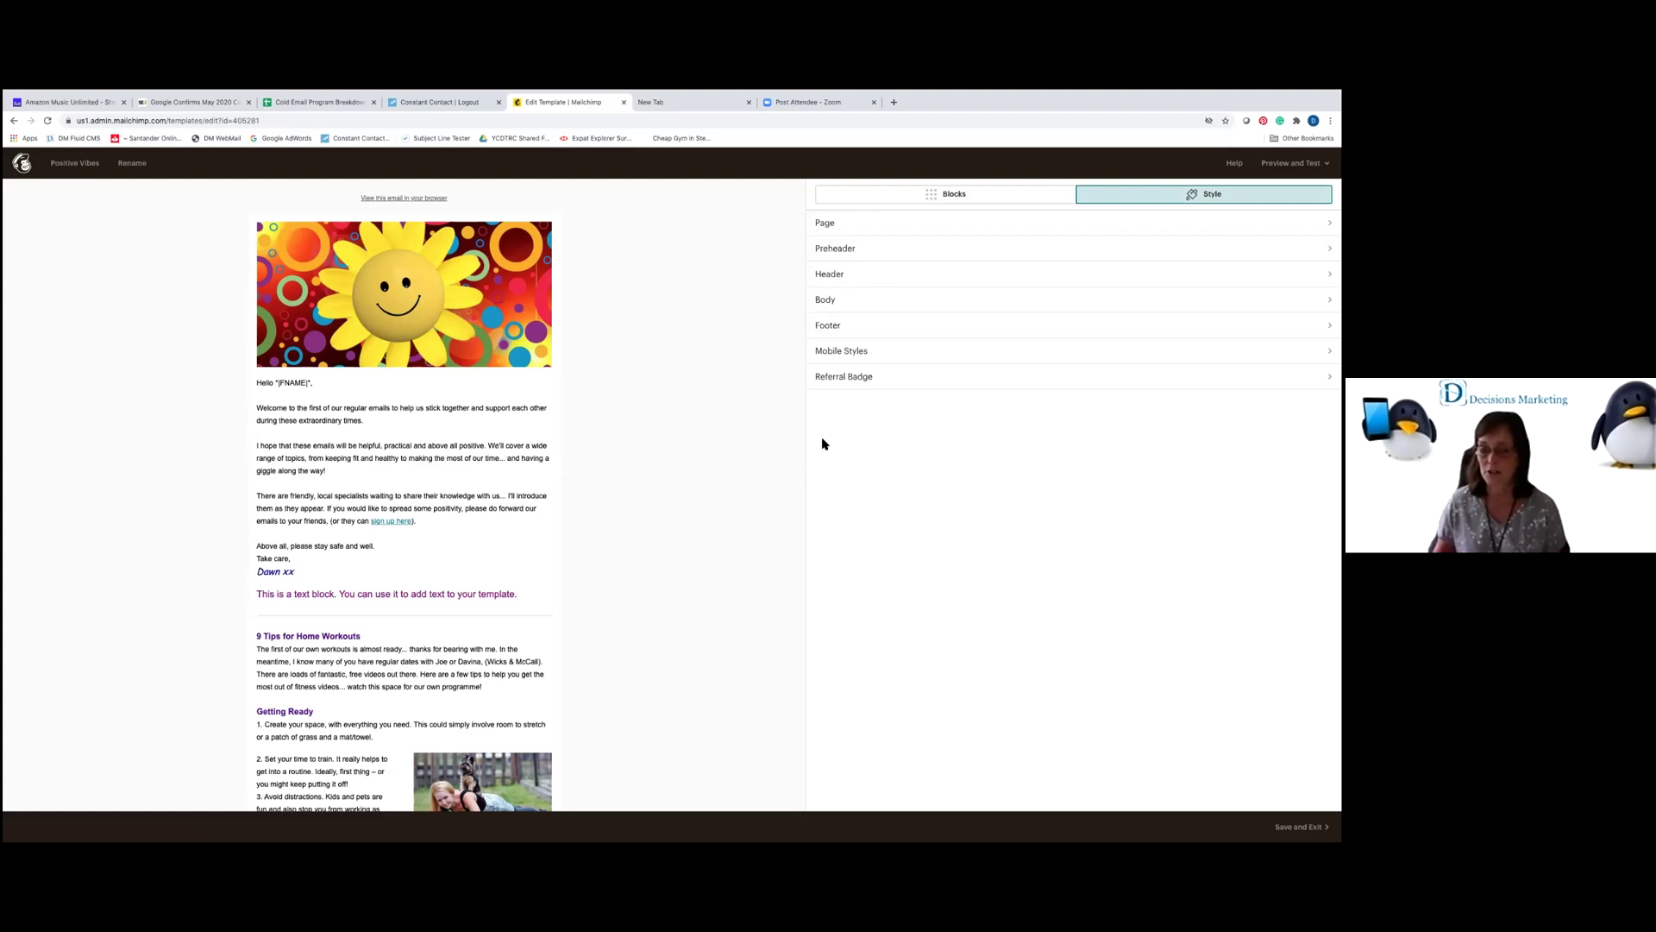
pyautogui.moveTo(524, 425)
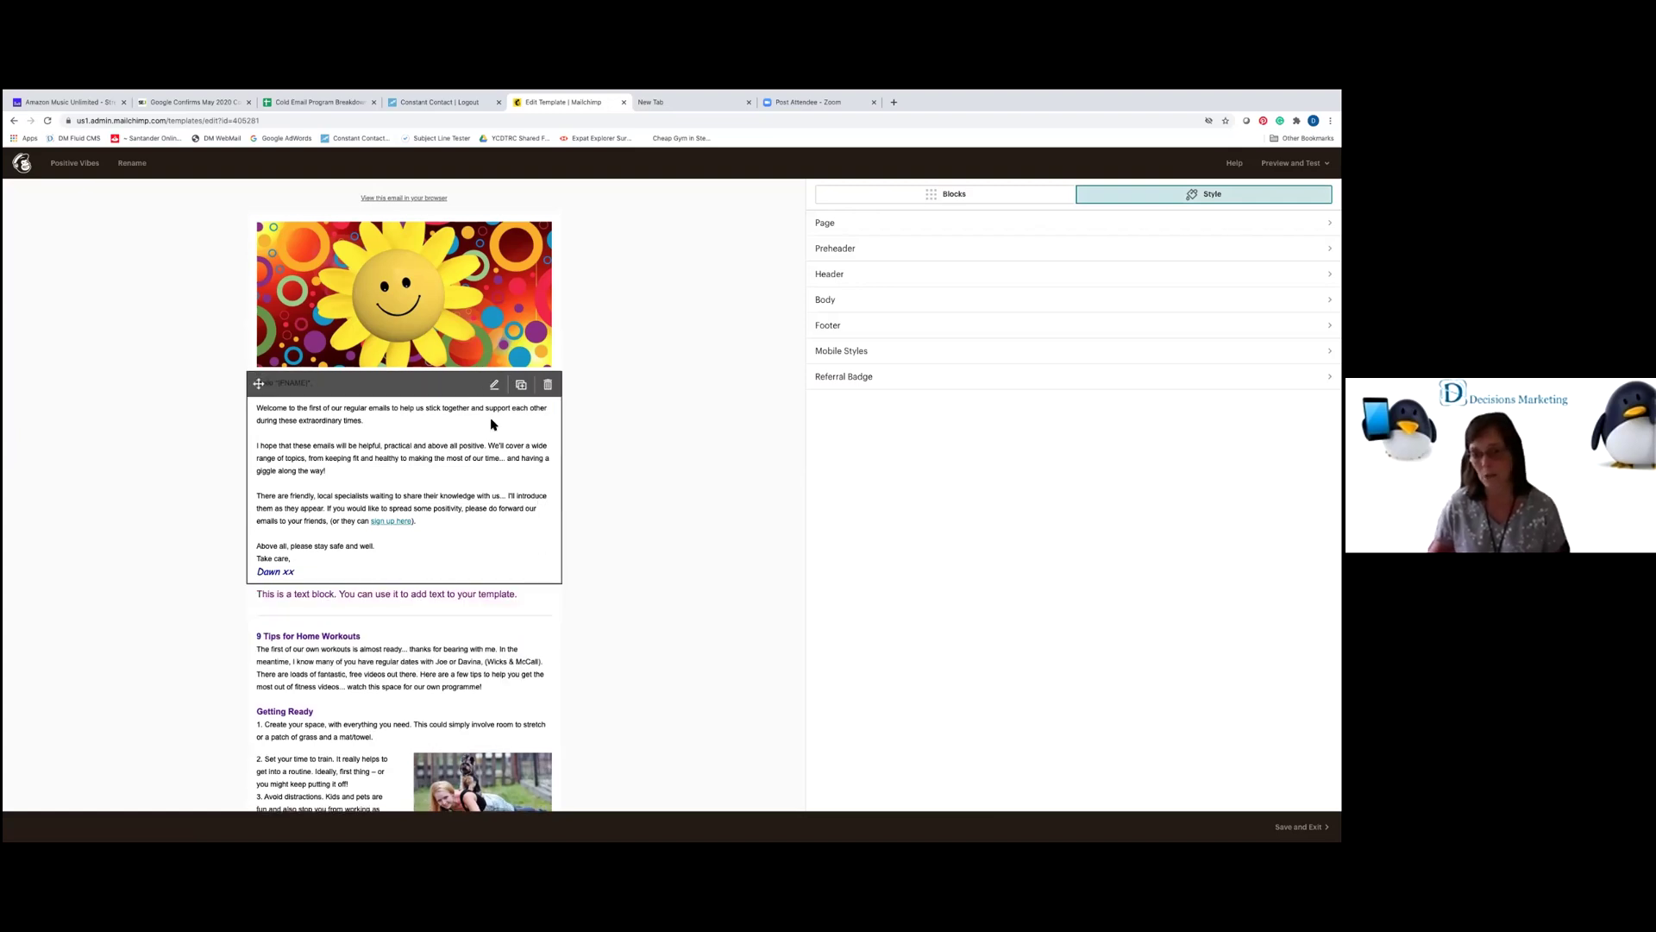
pyautogui.click(827, 299)
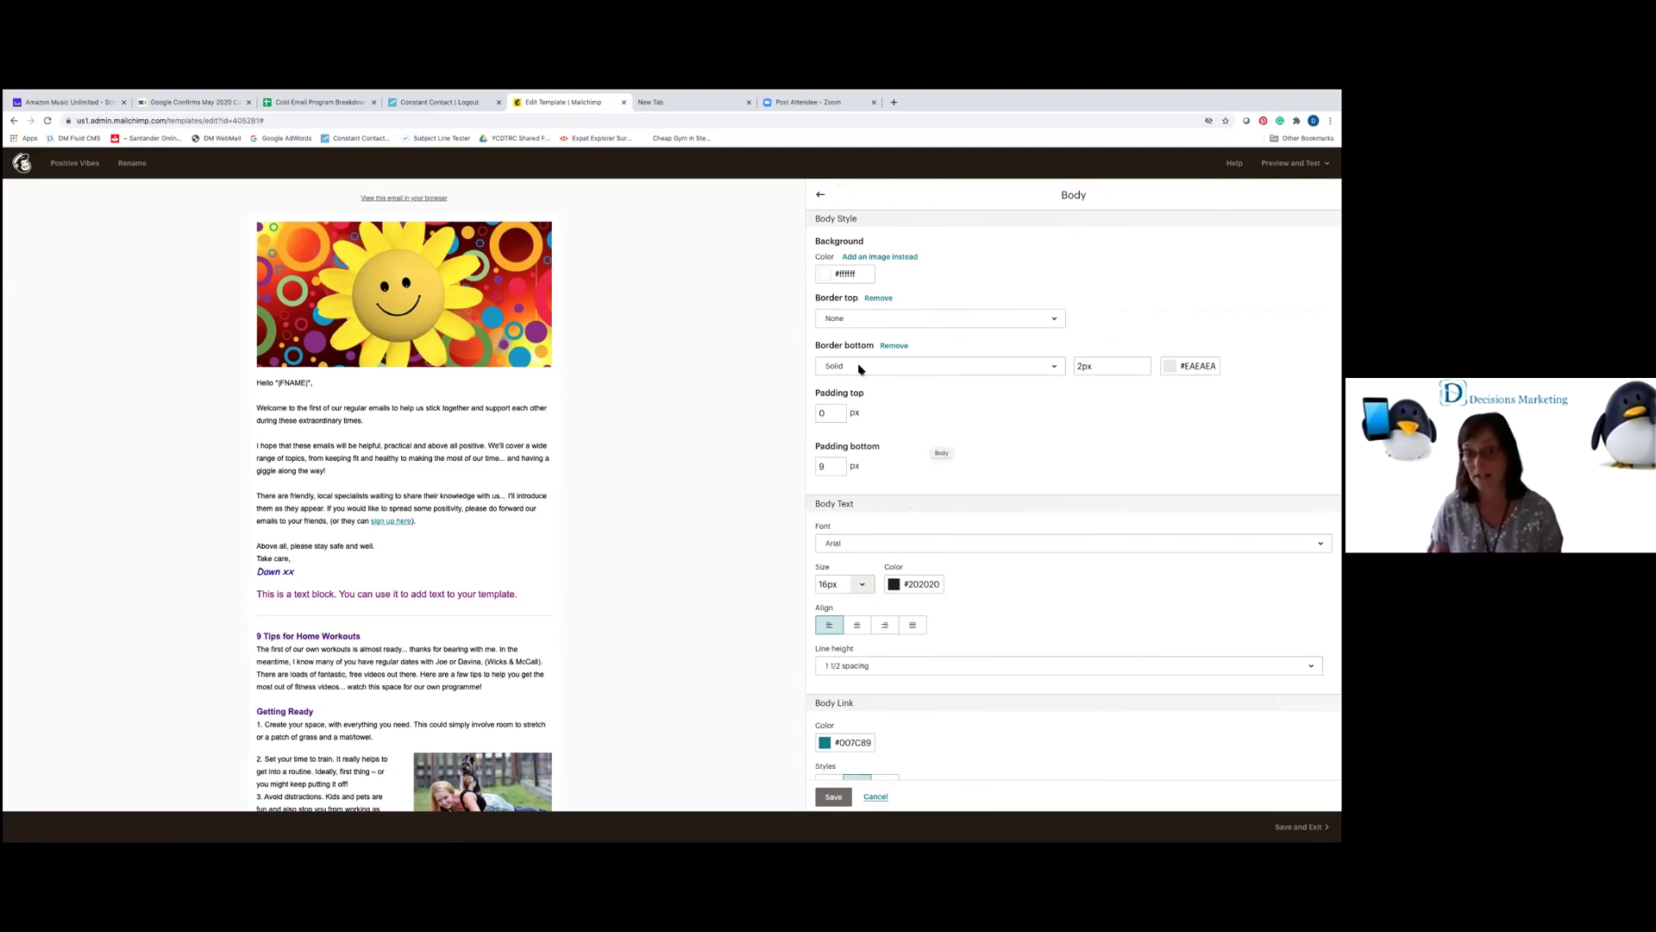
pyautogui.moveTo(473, 483)
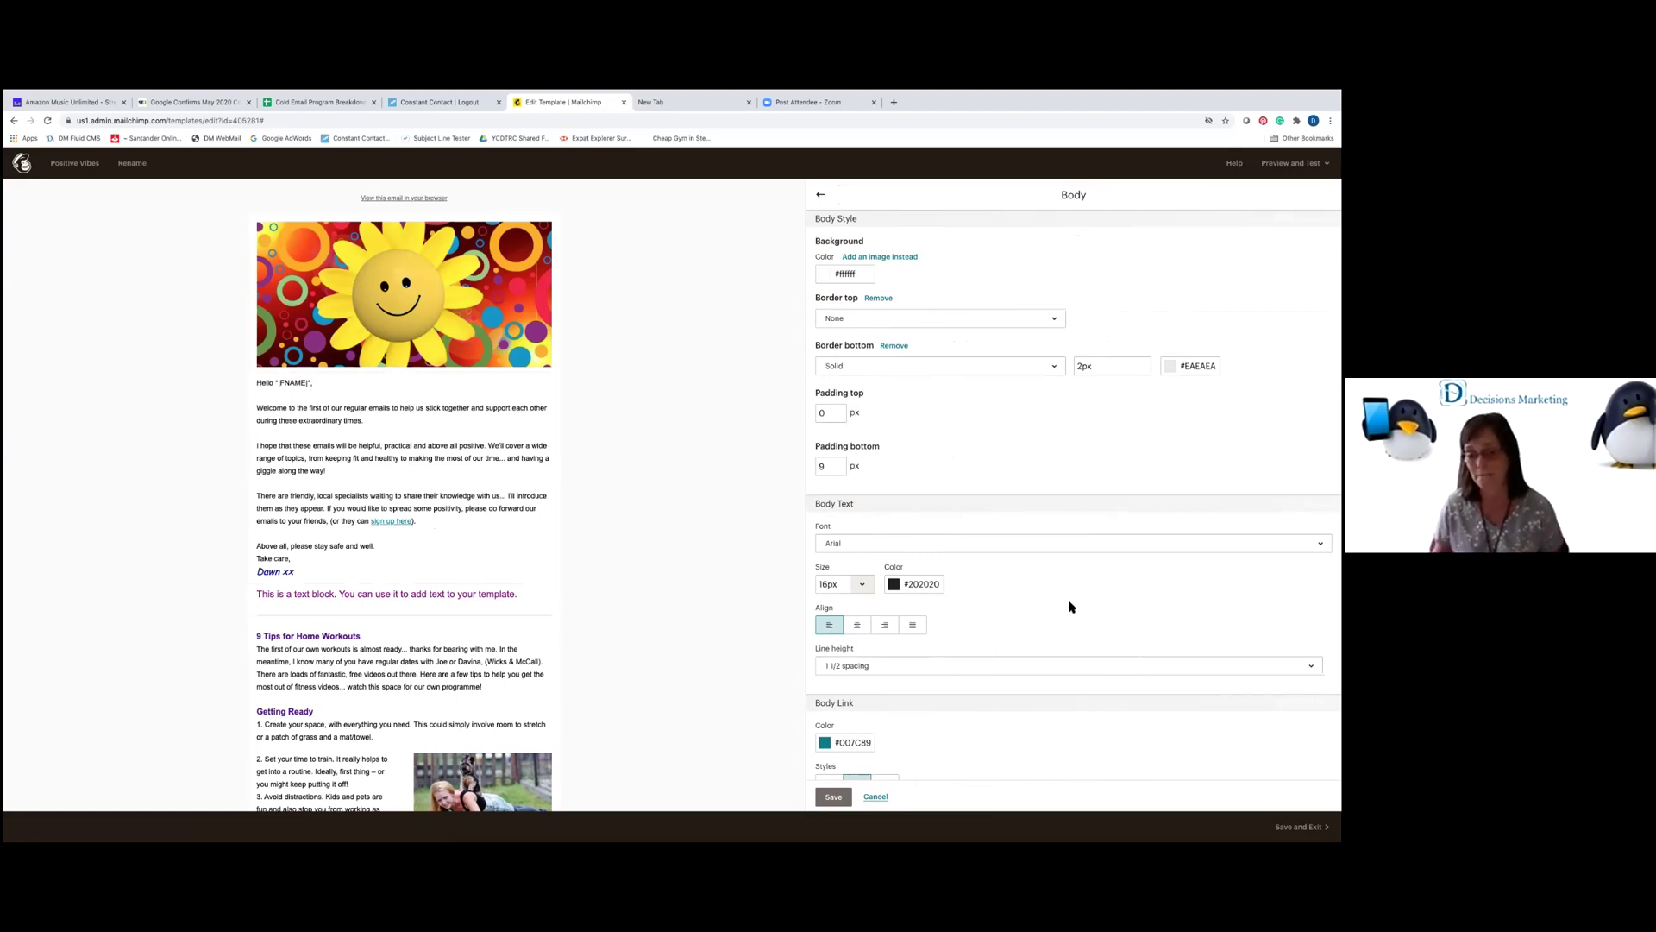
pyautogui.scroll(-1, 1072, 603)
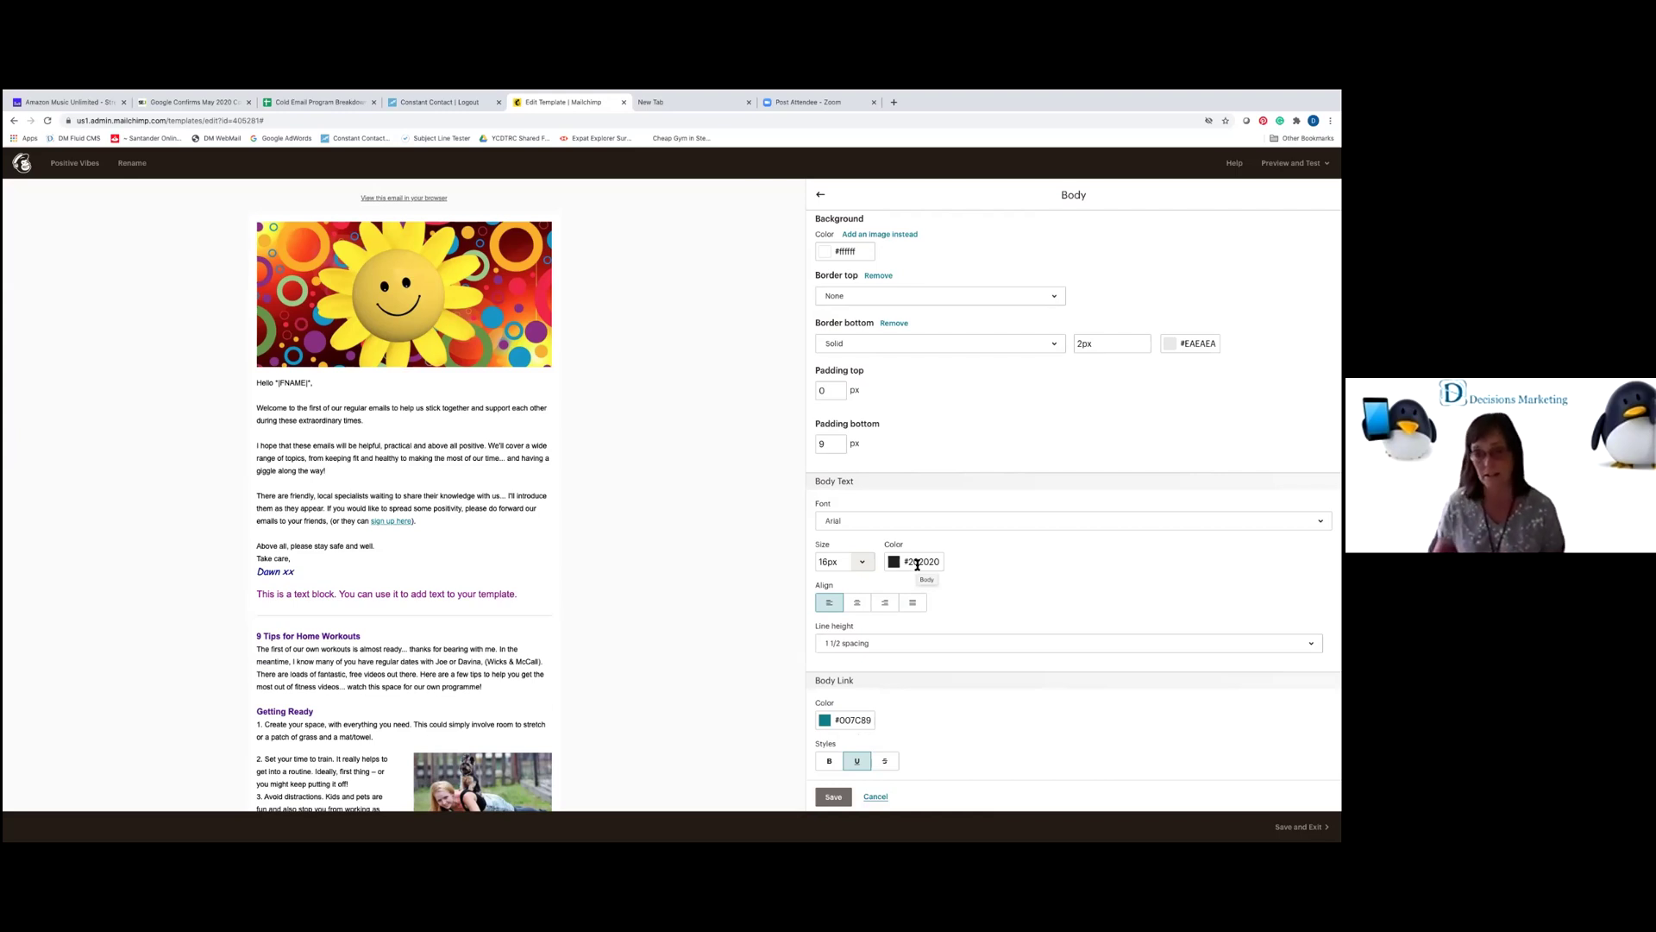
pyautogui.click(820, 194)
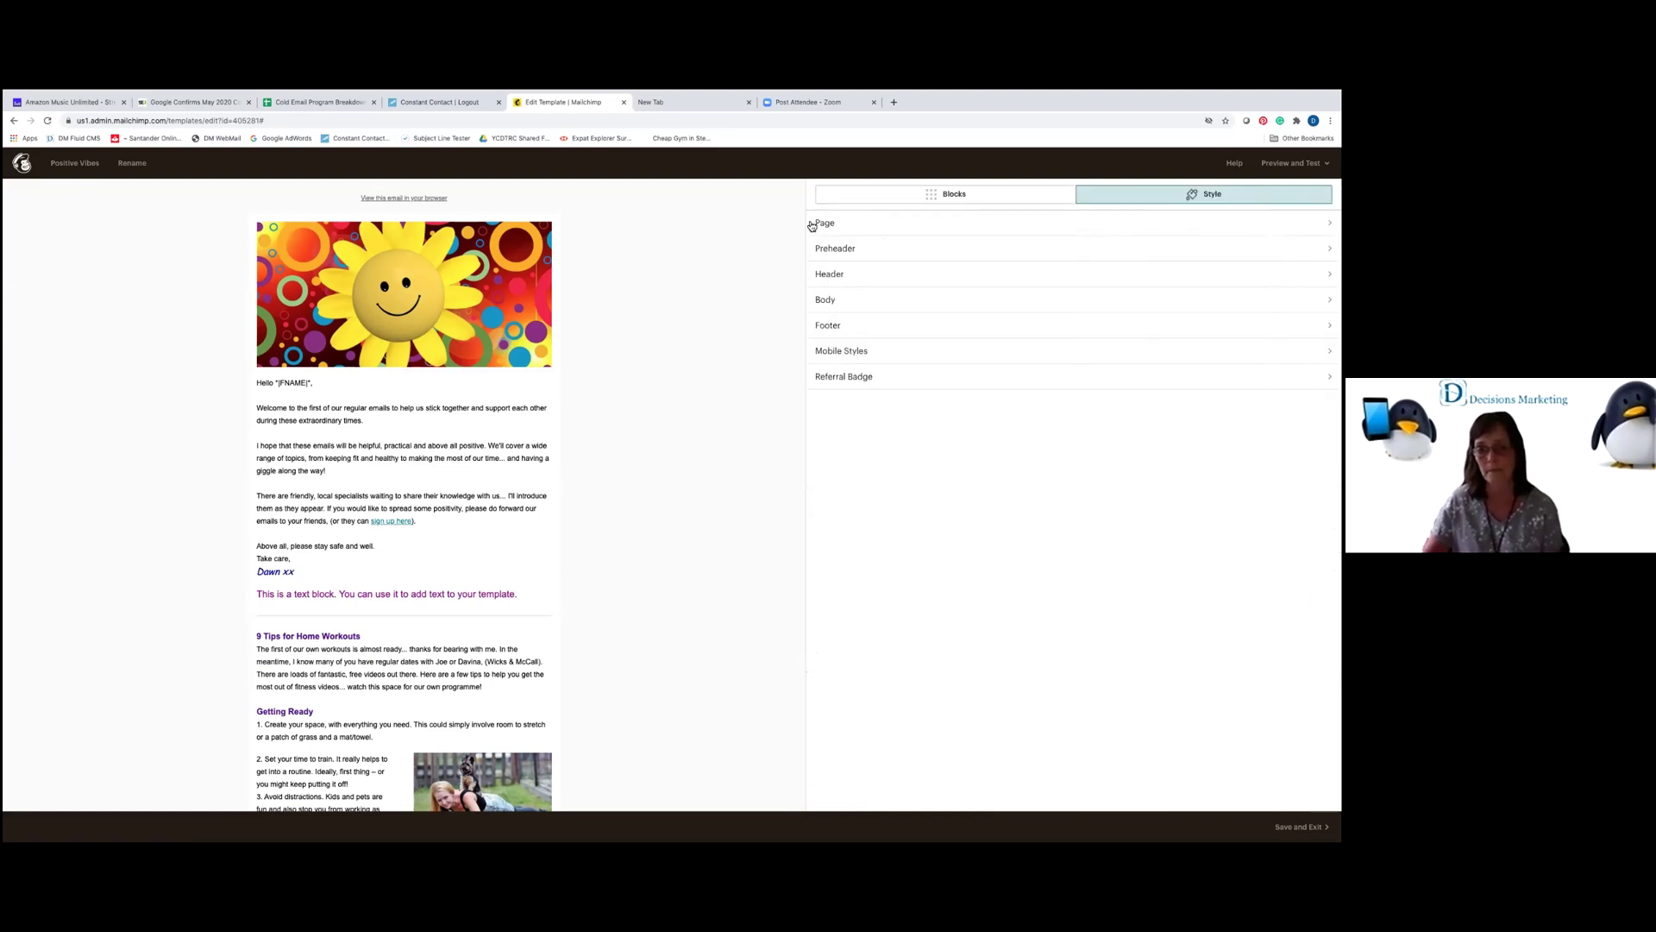
# Delete the purple placeholder text block between the introduction's sign-off and the 9 Tips for Home Workouts section.
pyautogui.click(868, 199)
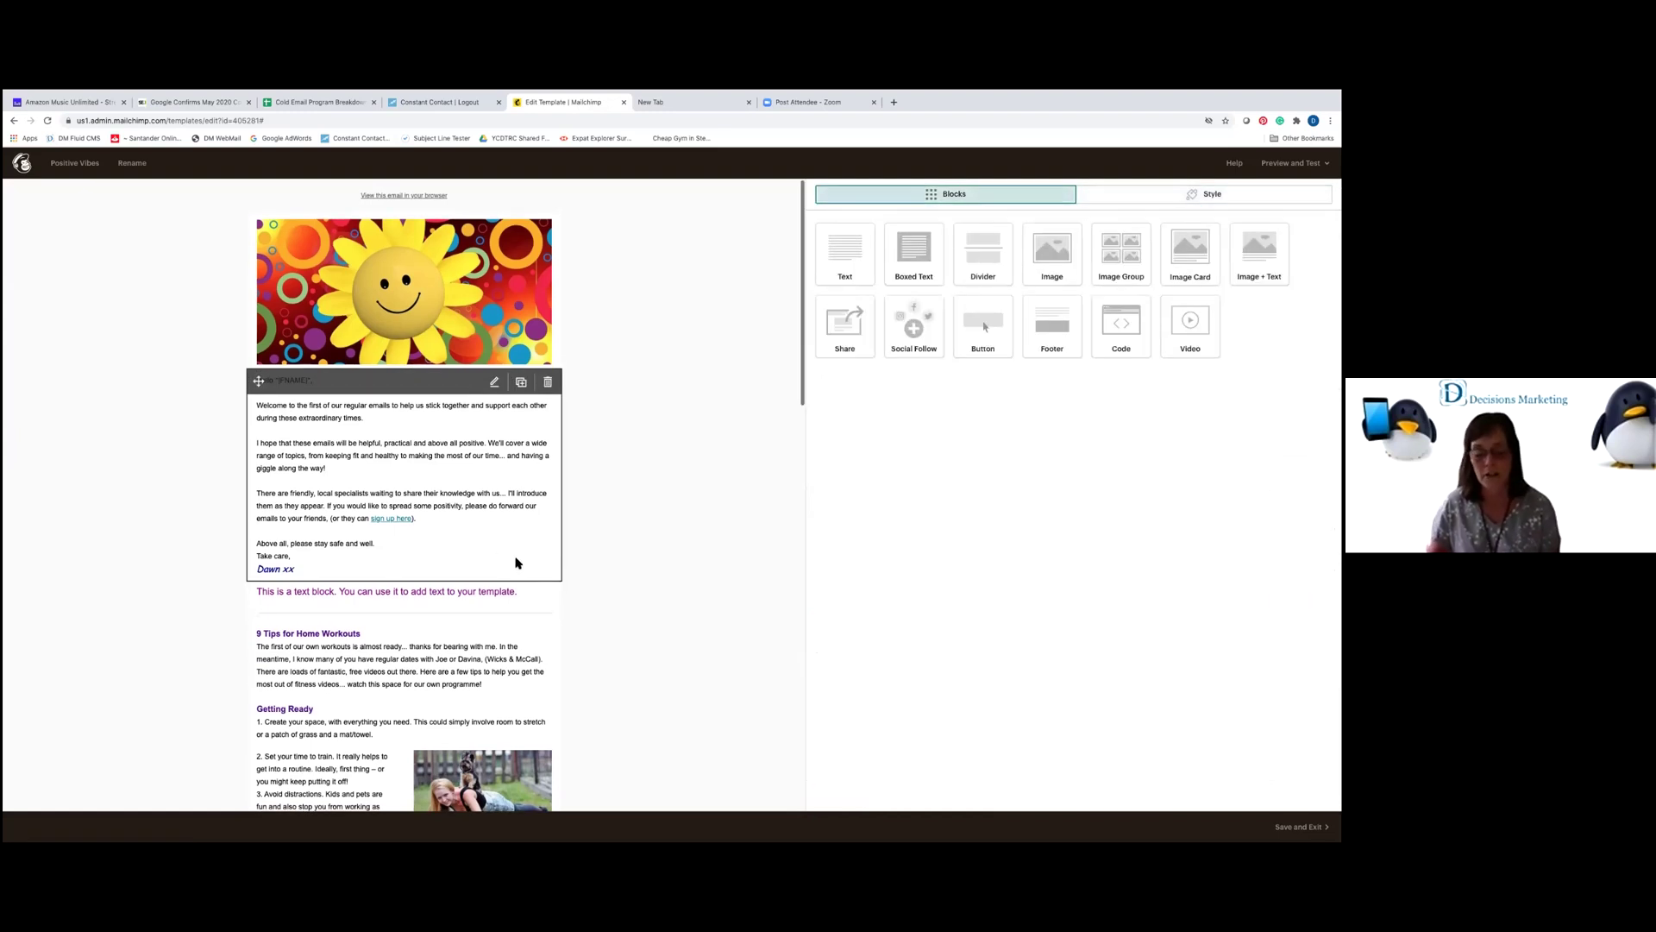
pyautogui.scroll(-1, 516, 563)
pyautogui.scroll(-1, 516, 562)
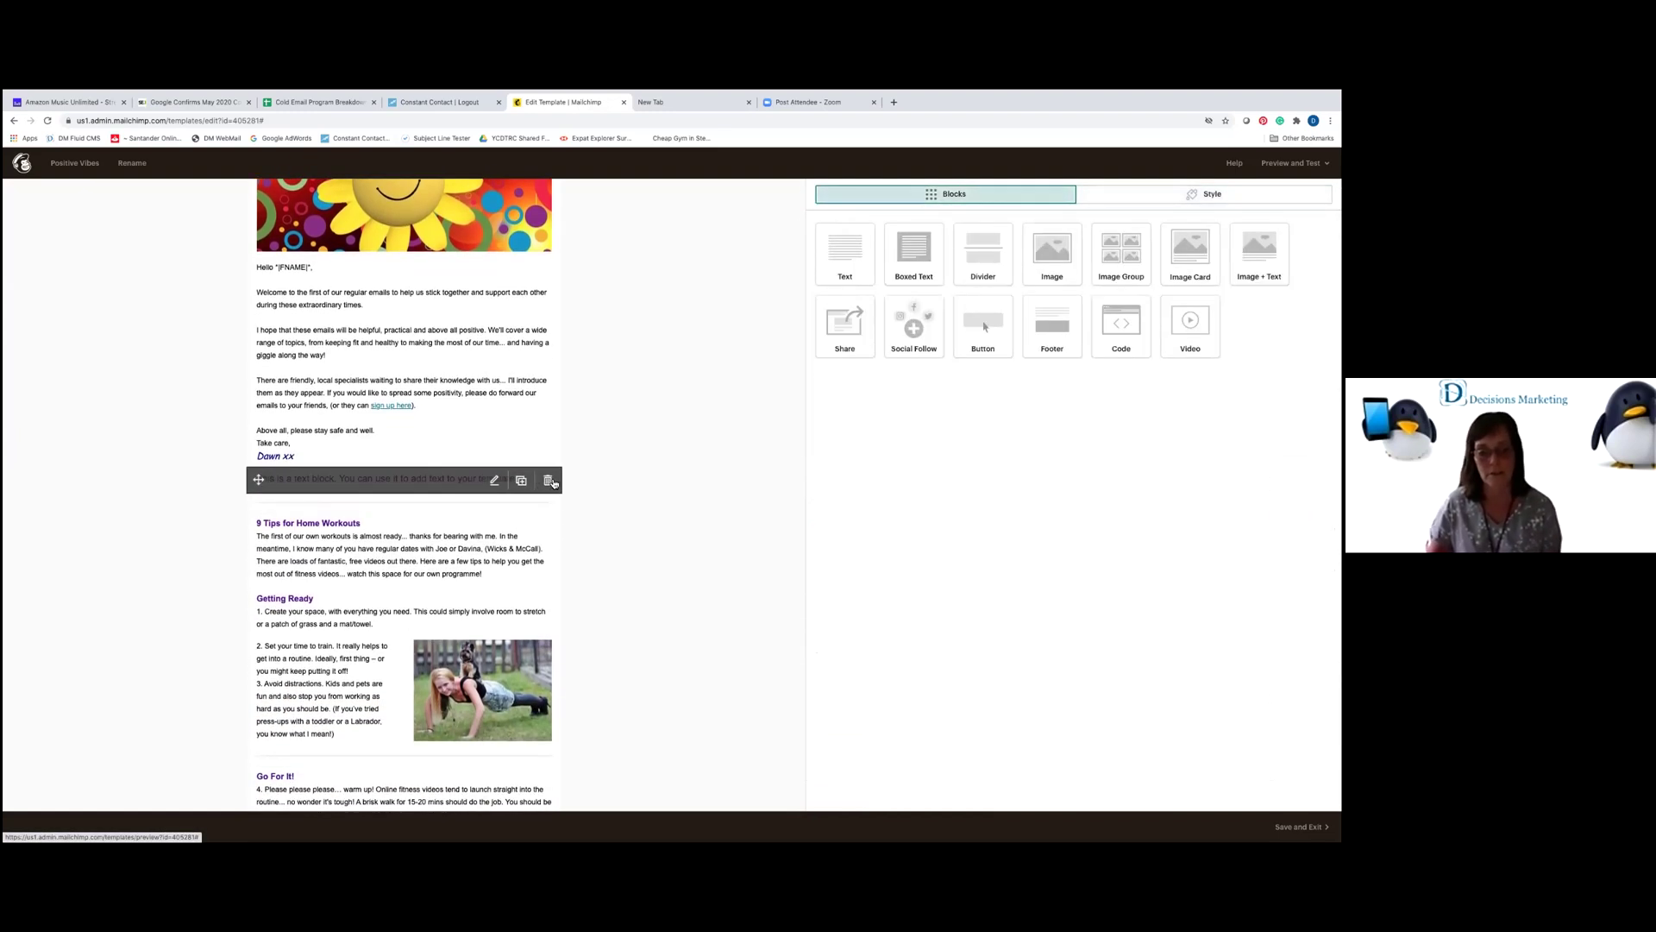
pyautogui.click(548, 481)
pyautogui.click(547, 538)
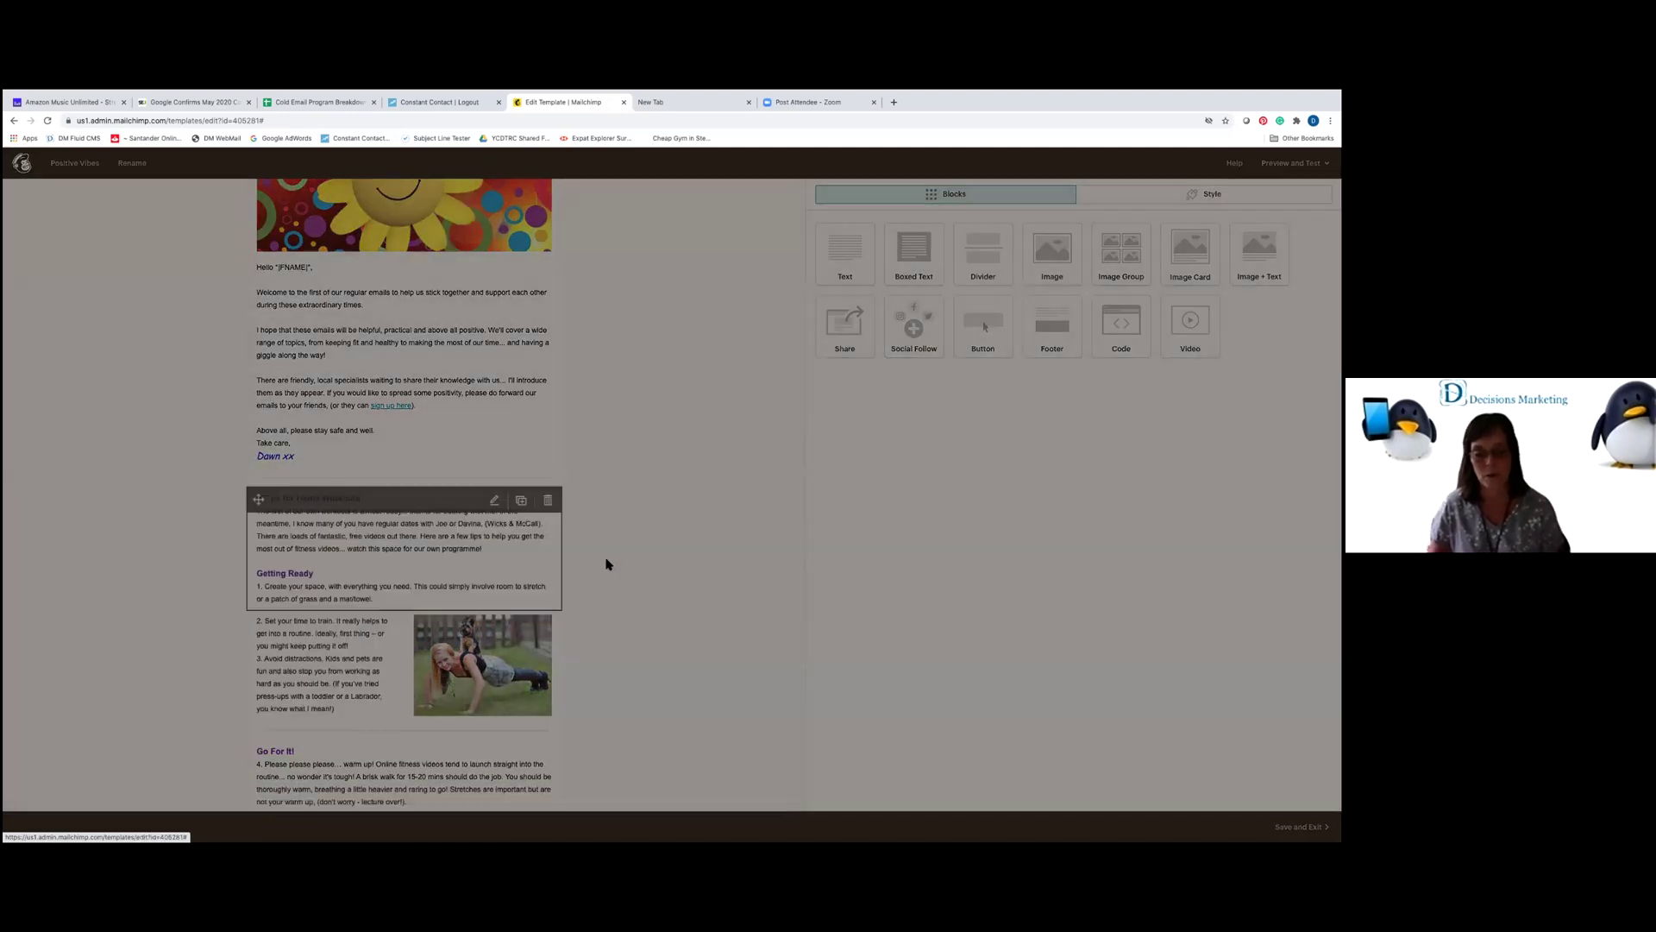
# Try image widths of 2/3, 1/3 and 1/4 for the image and text block under Getting Ready, and return to 1/2.
pyautogui.scroll(-2, 618, 552)
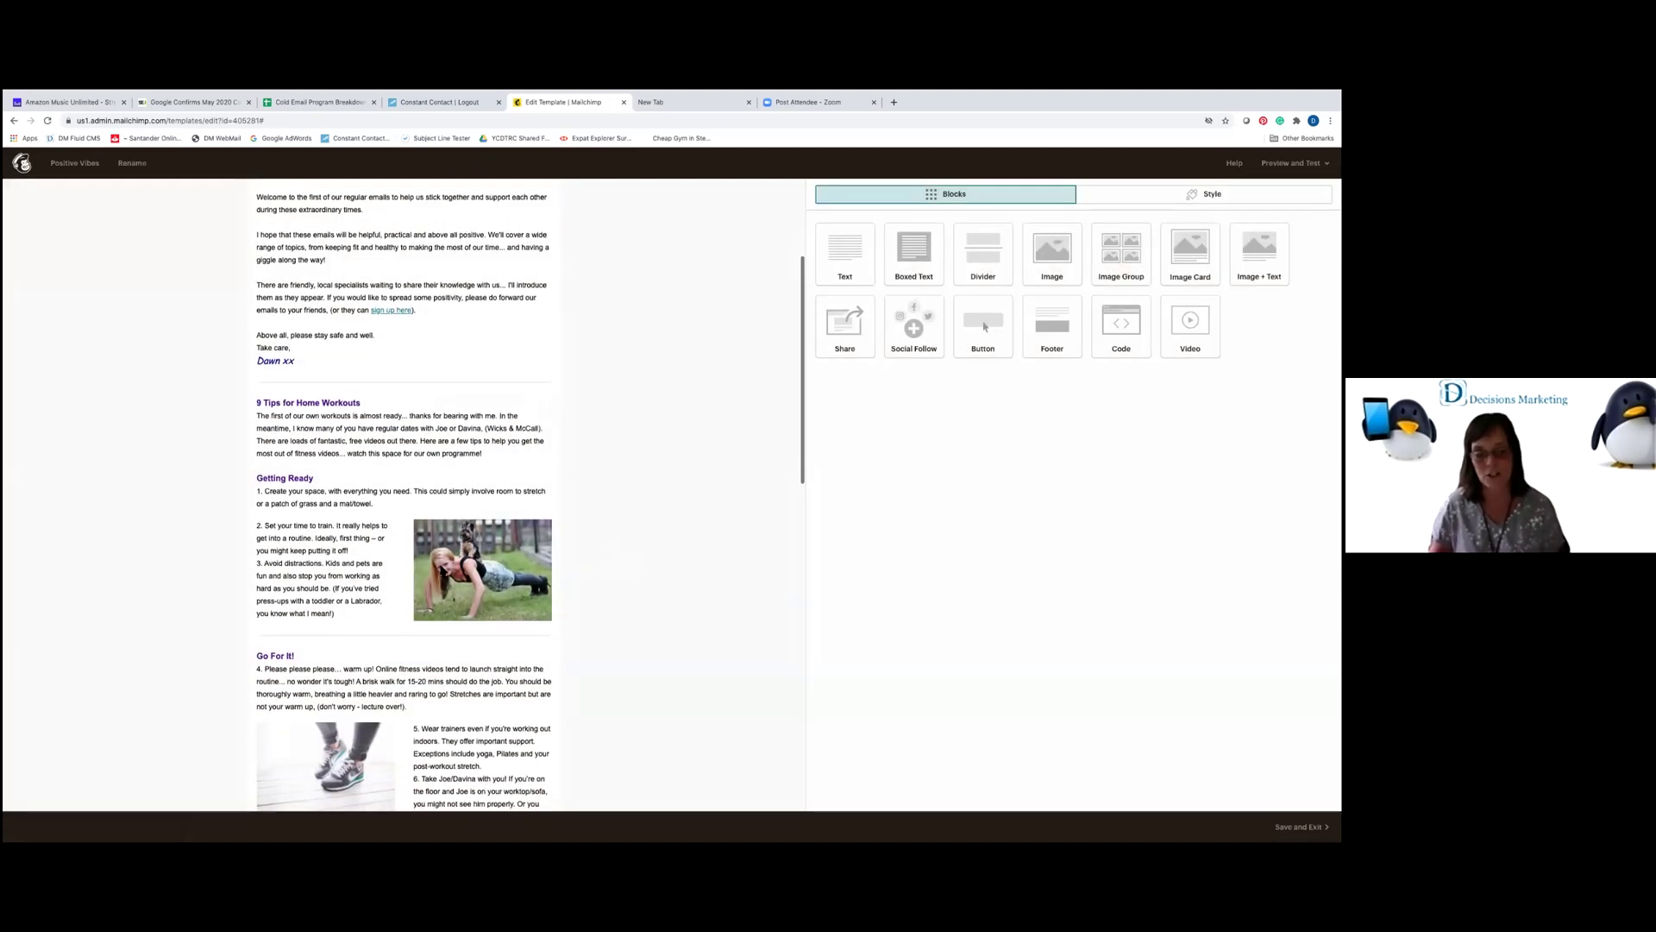
pyautogui.click(422, 578)
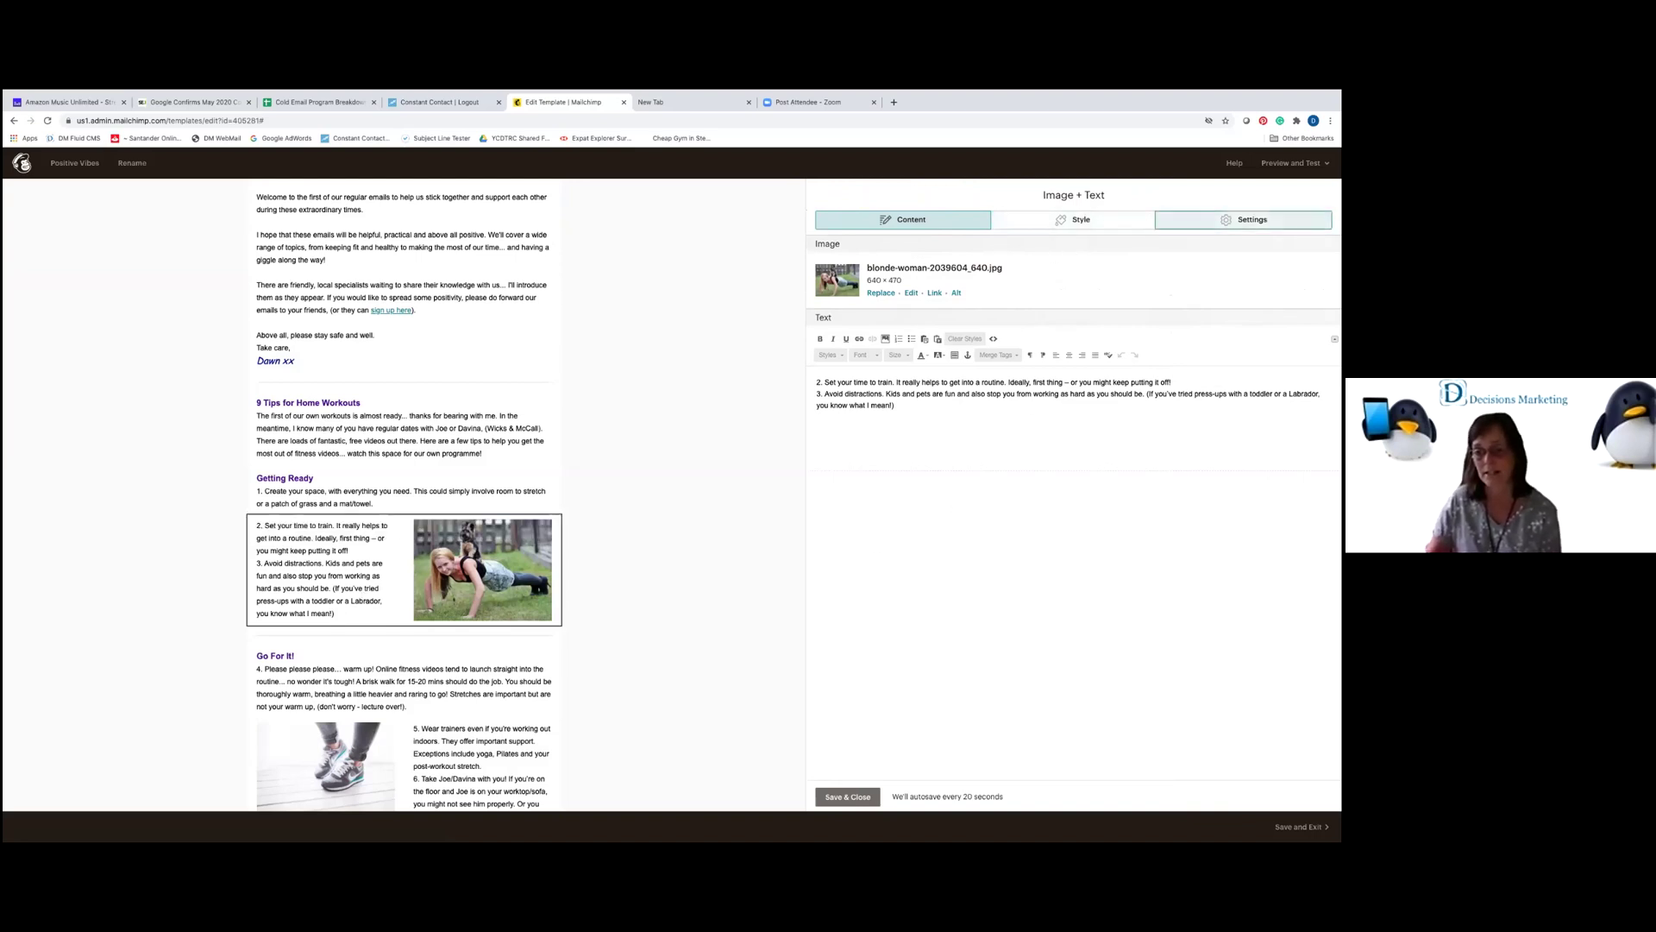
pyautogui.click(1247, 219)
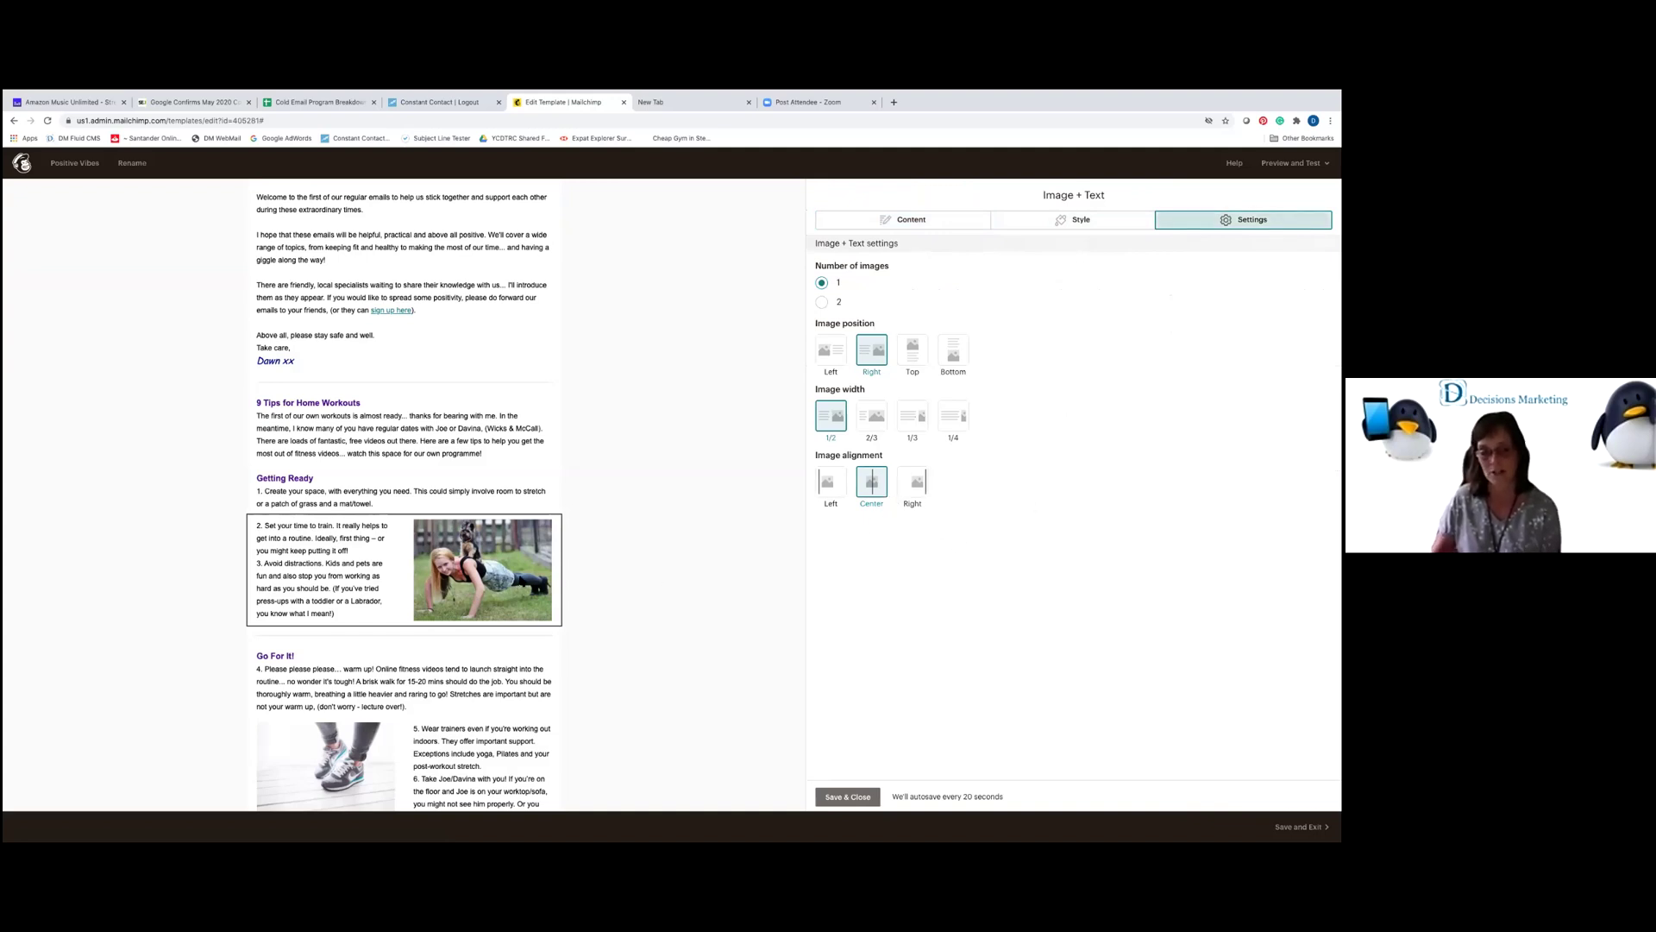
pyautogui.click(874, 421)
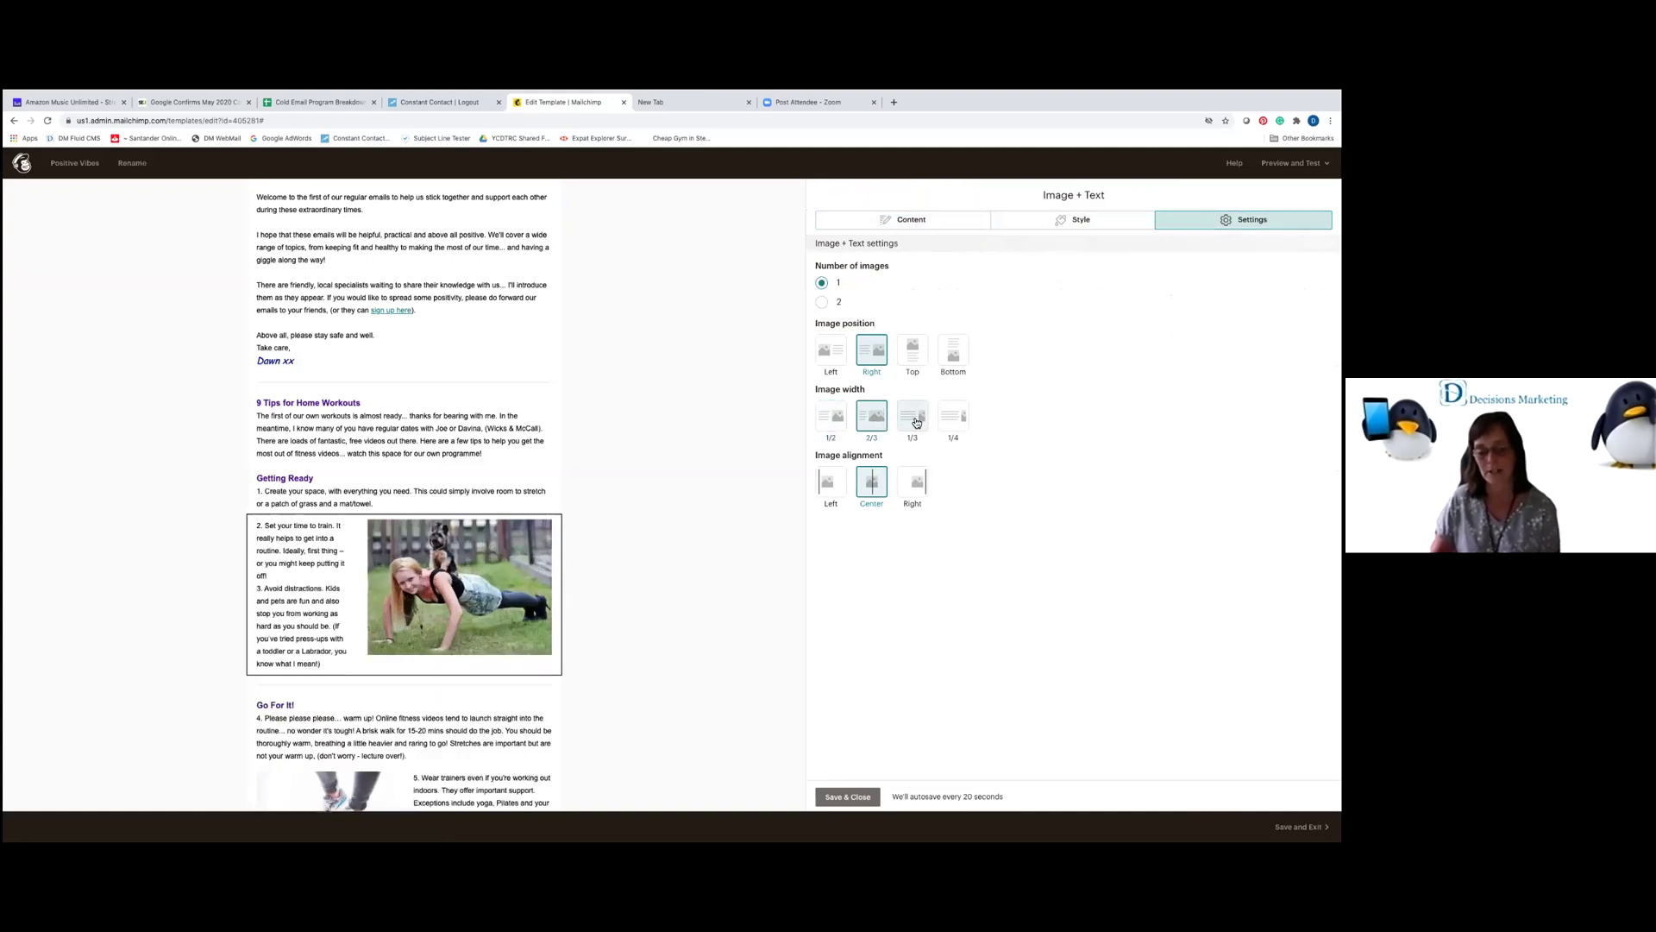
pyautogui.click(913, 420)
pyautogui.click(962, 422)
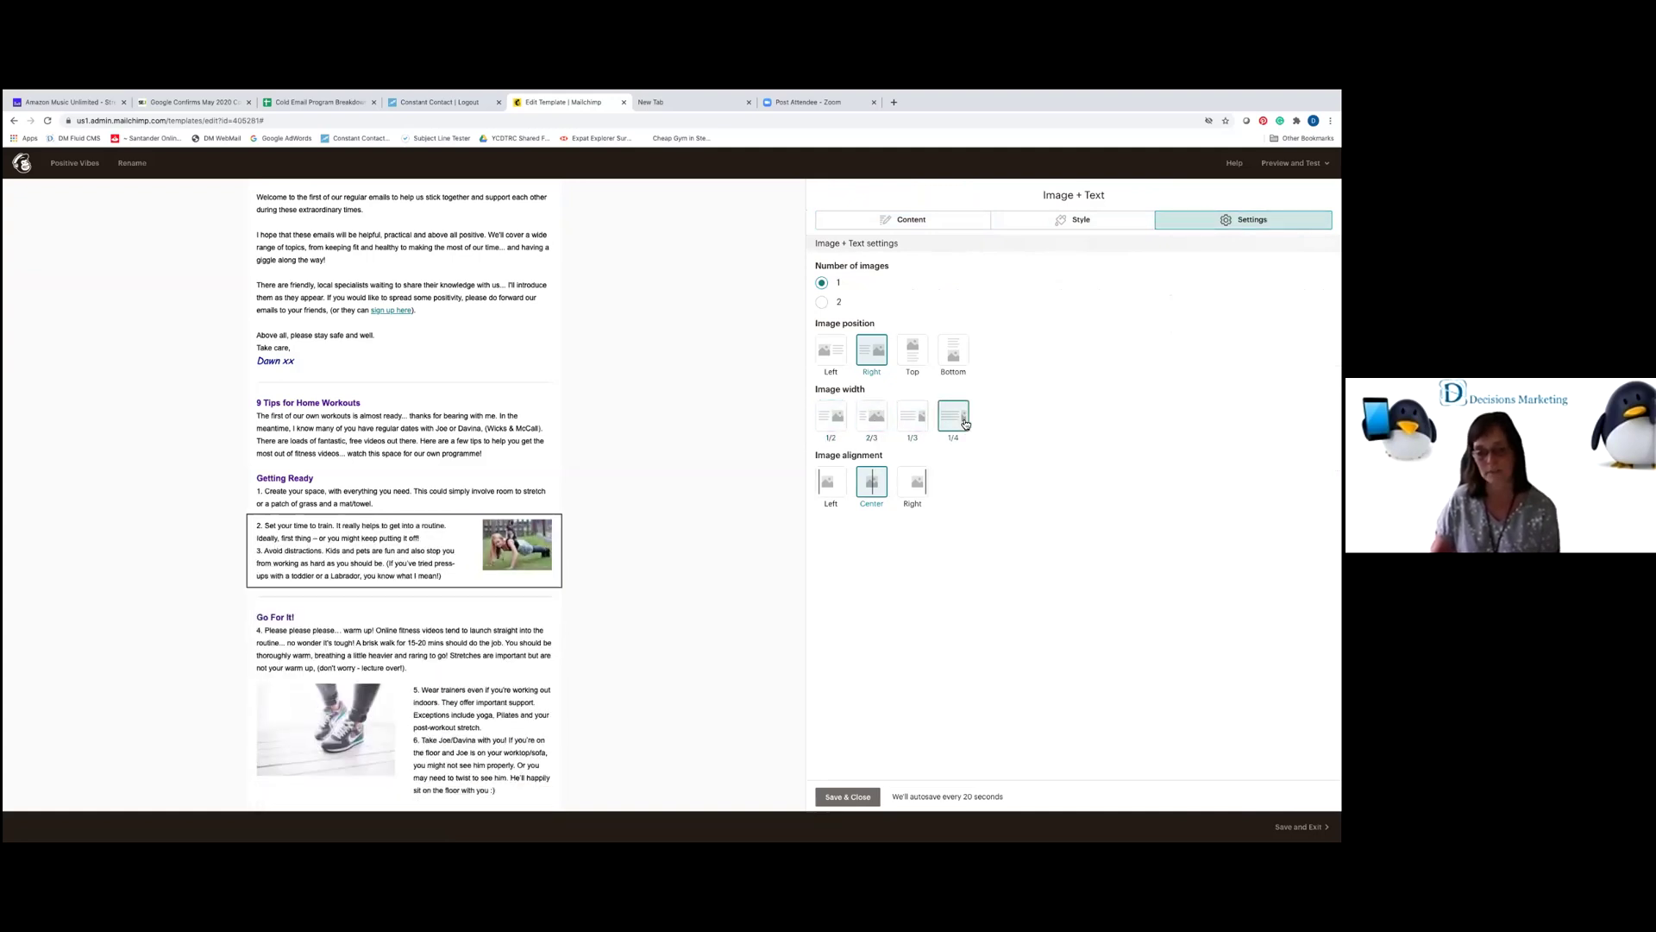
pyautogui.click(847, 425)
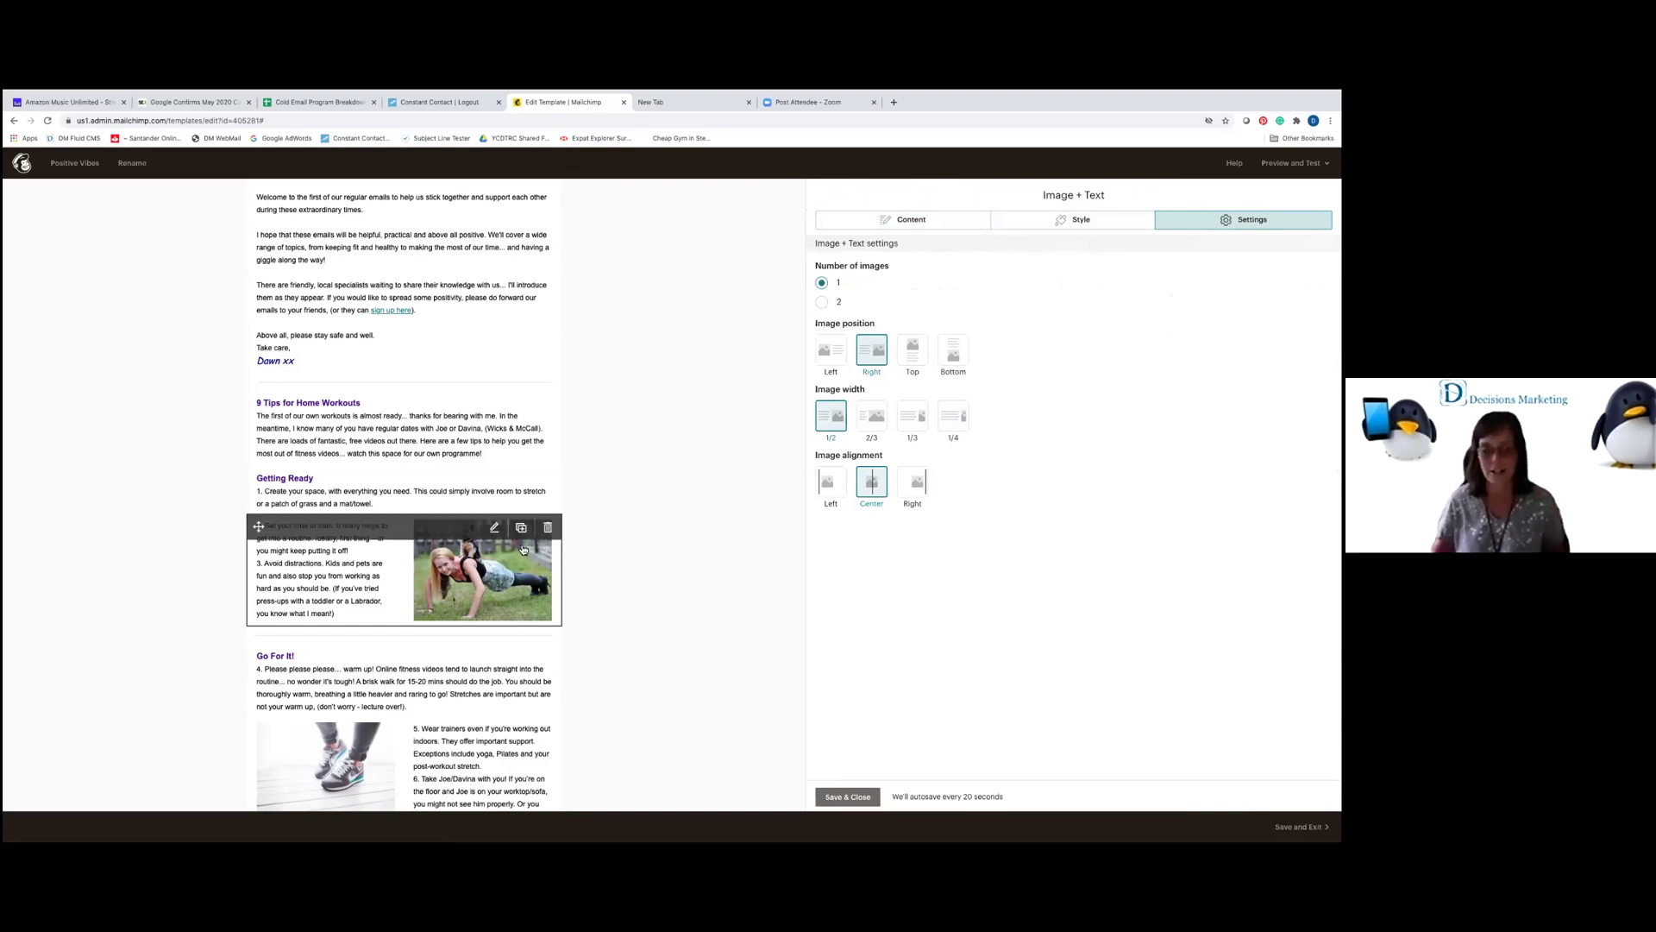
# Try placing the Getting Ready image below and to the left of its text, and return it to the right.
pyautogui.click(952, 352)
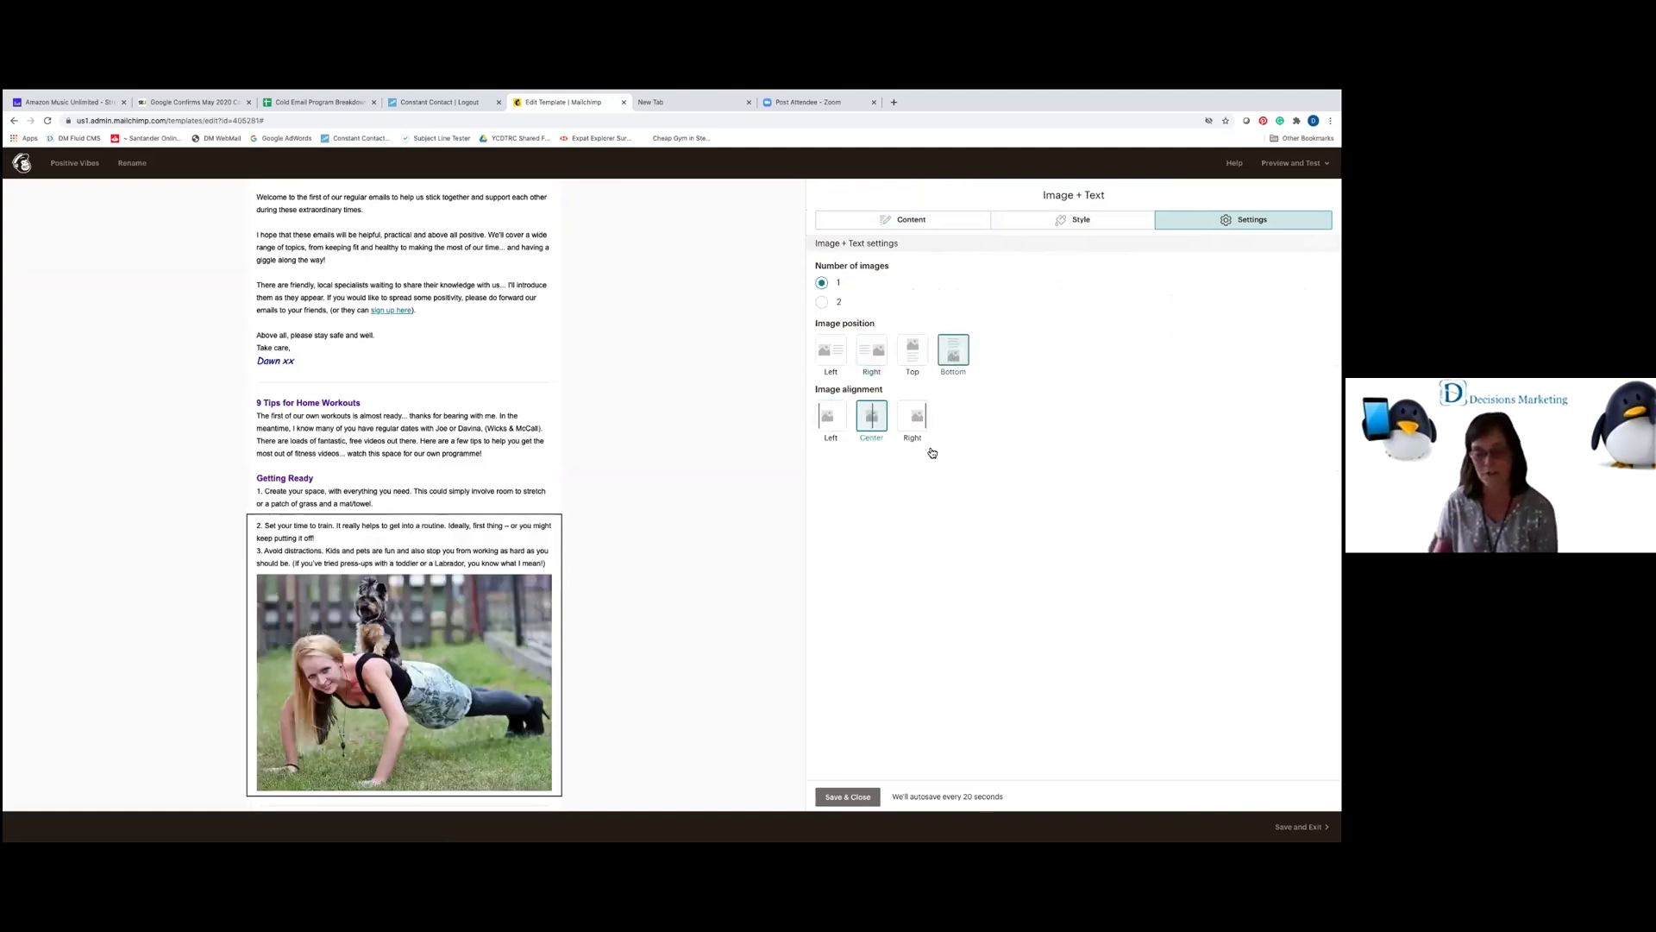
pyautogui.click(830, 351)
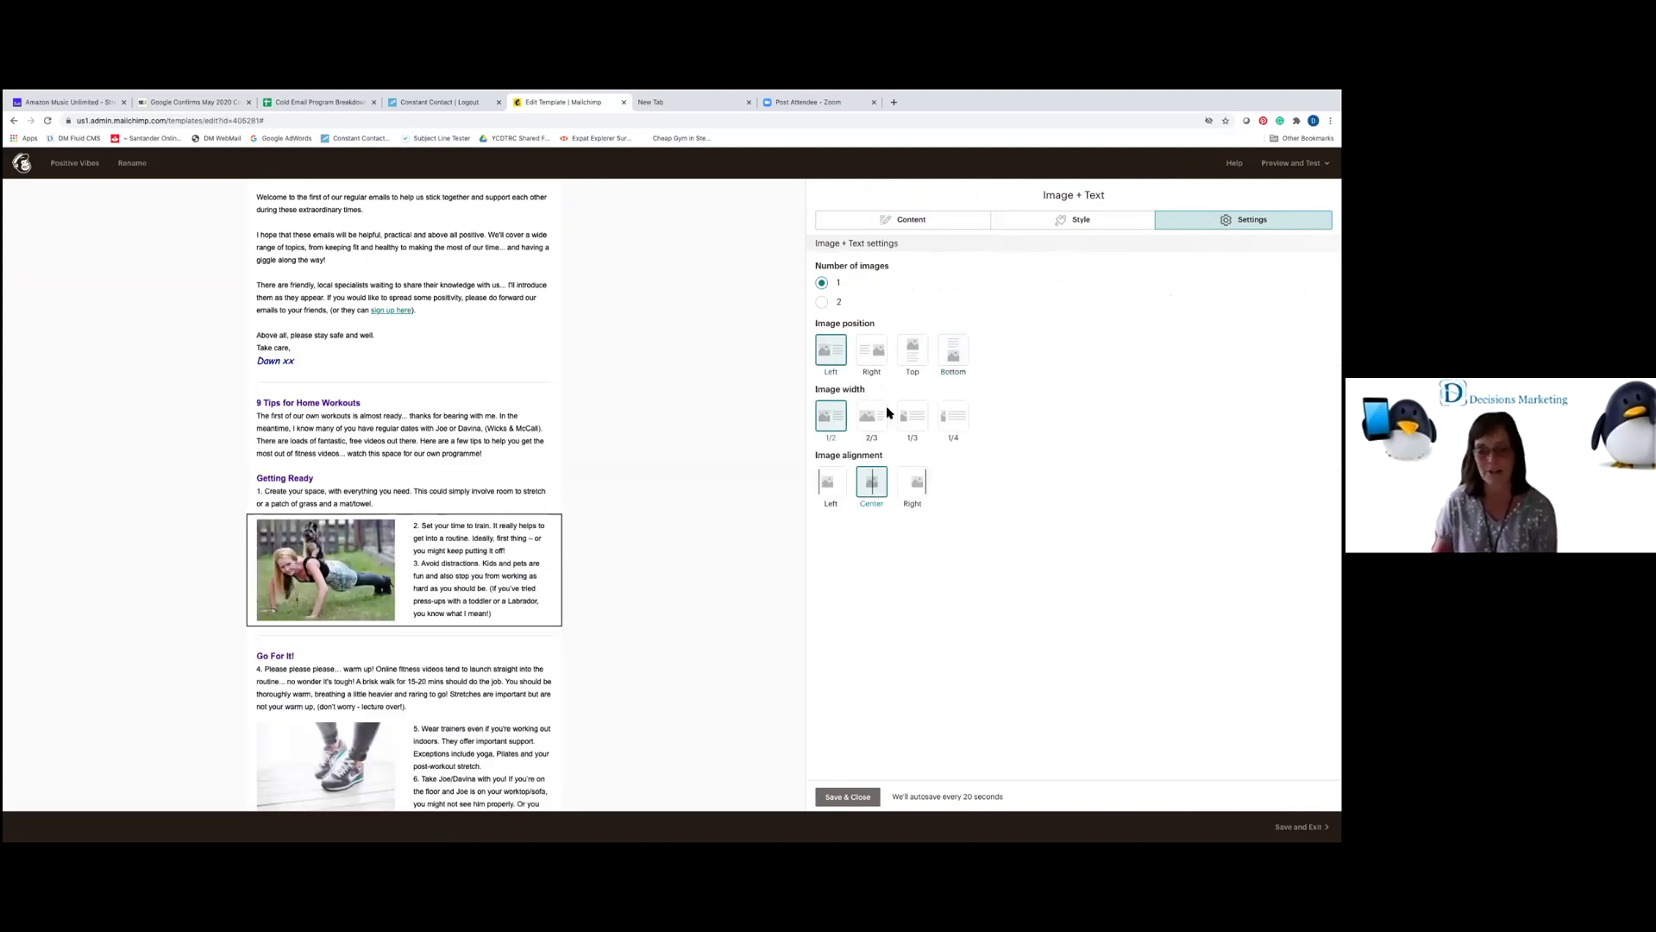
pyautogui.click(880, 353)
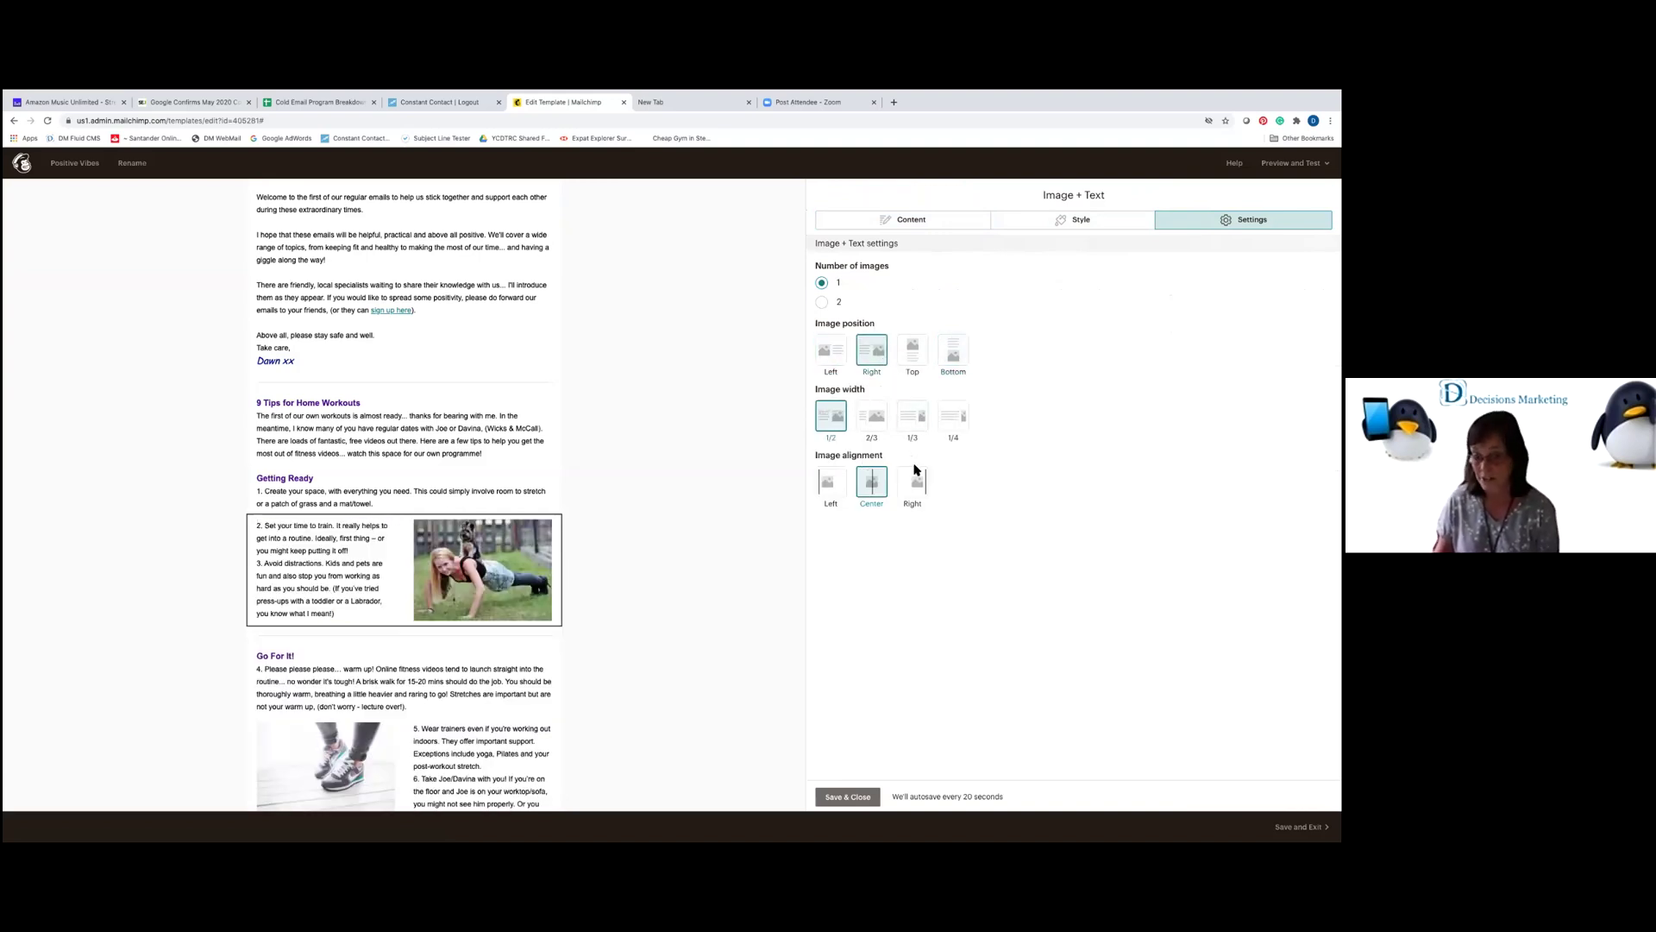
# Try two images in the Getting Ready block with different positions, restore one image on the right, and save and close the block.
pyautogui.click(824, 302)
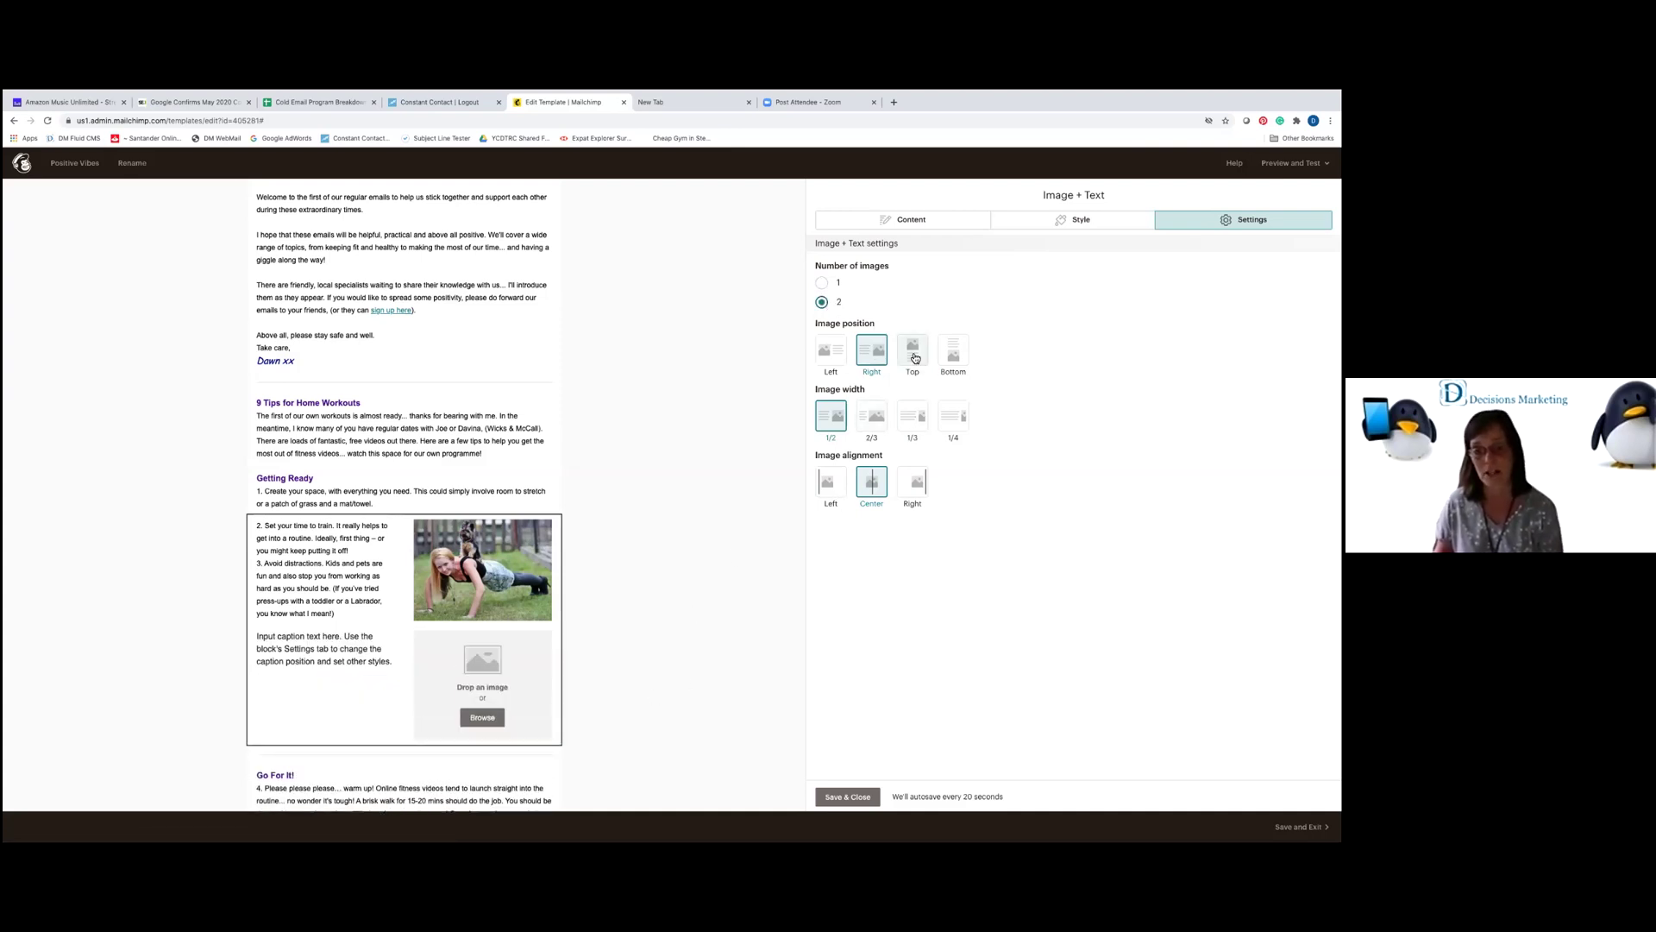
pyautogui.click(831, 351)
pyautogui.click(868, 359)
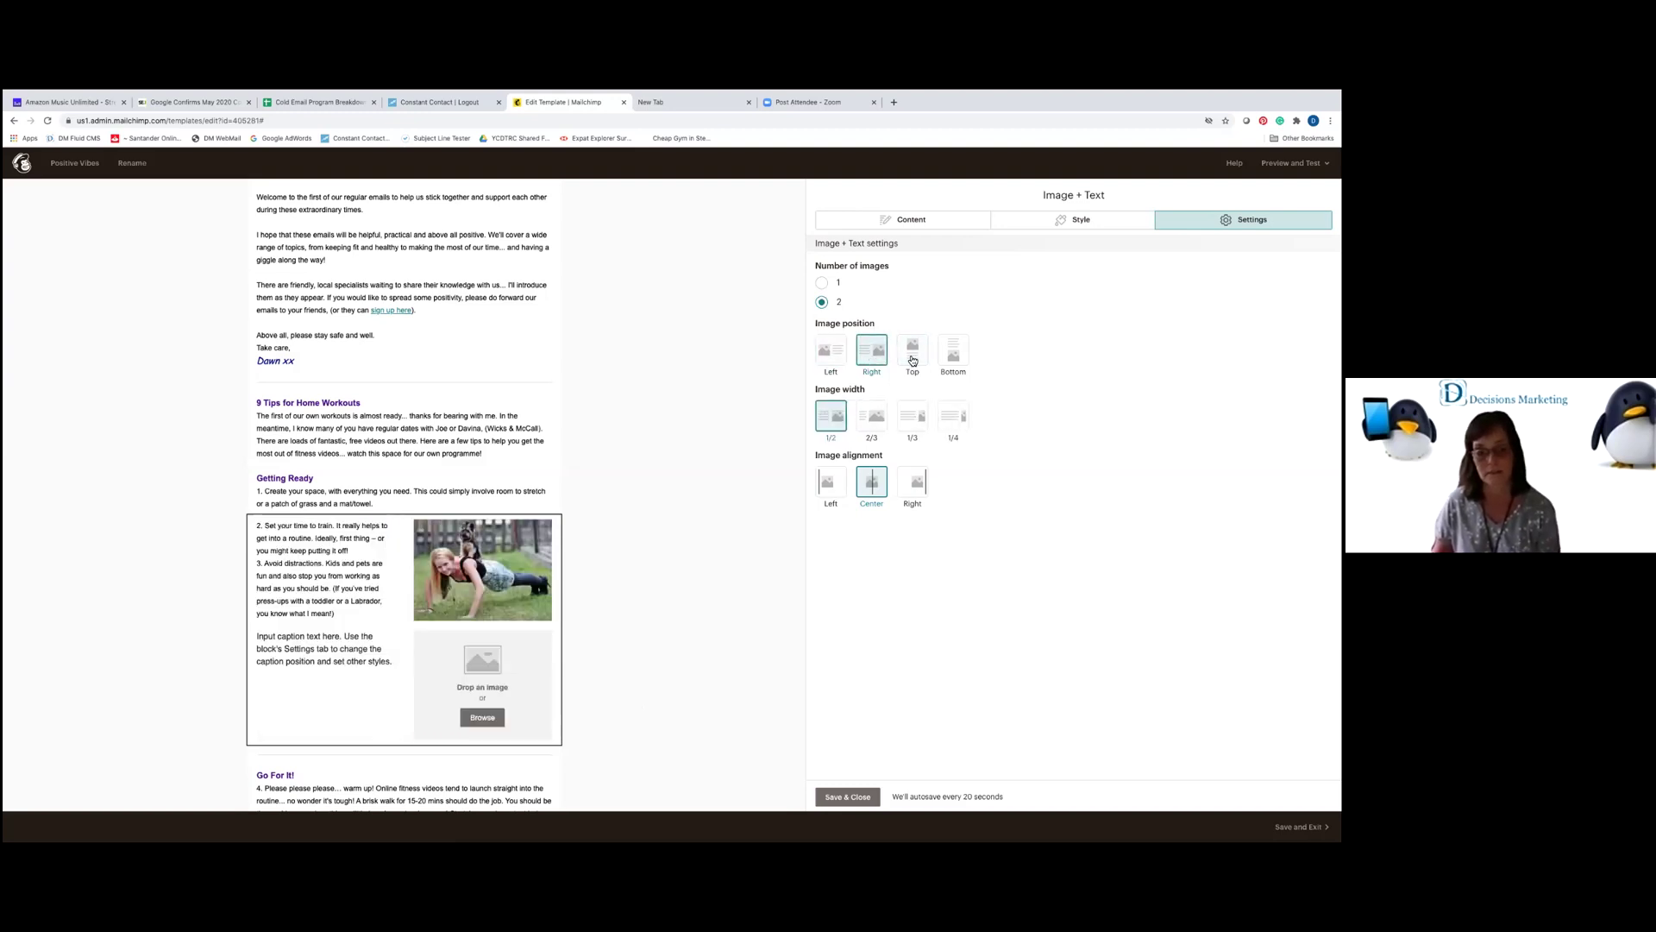
pyautogui.click(953, 351)
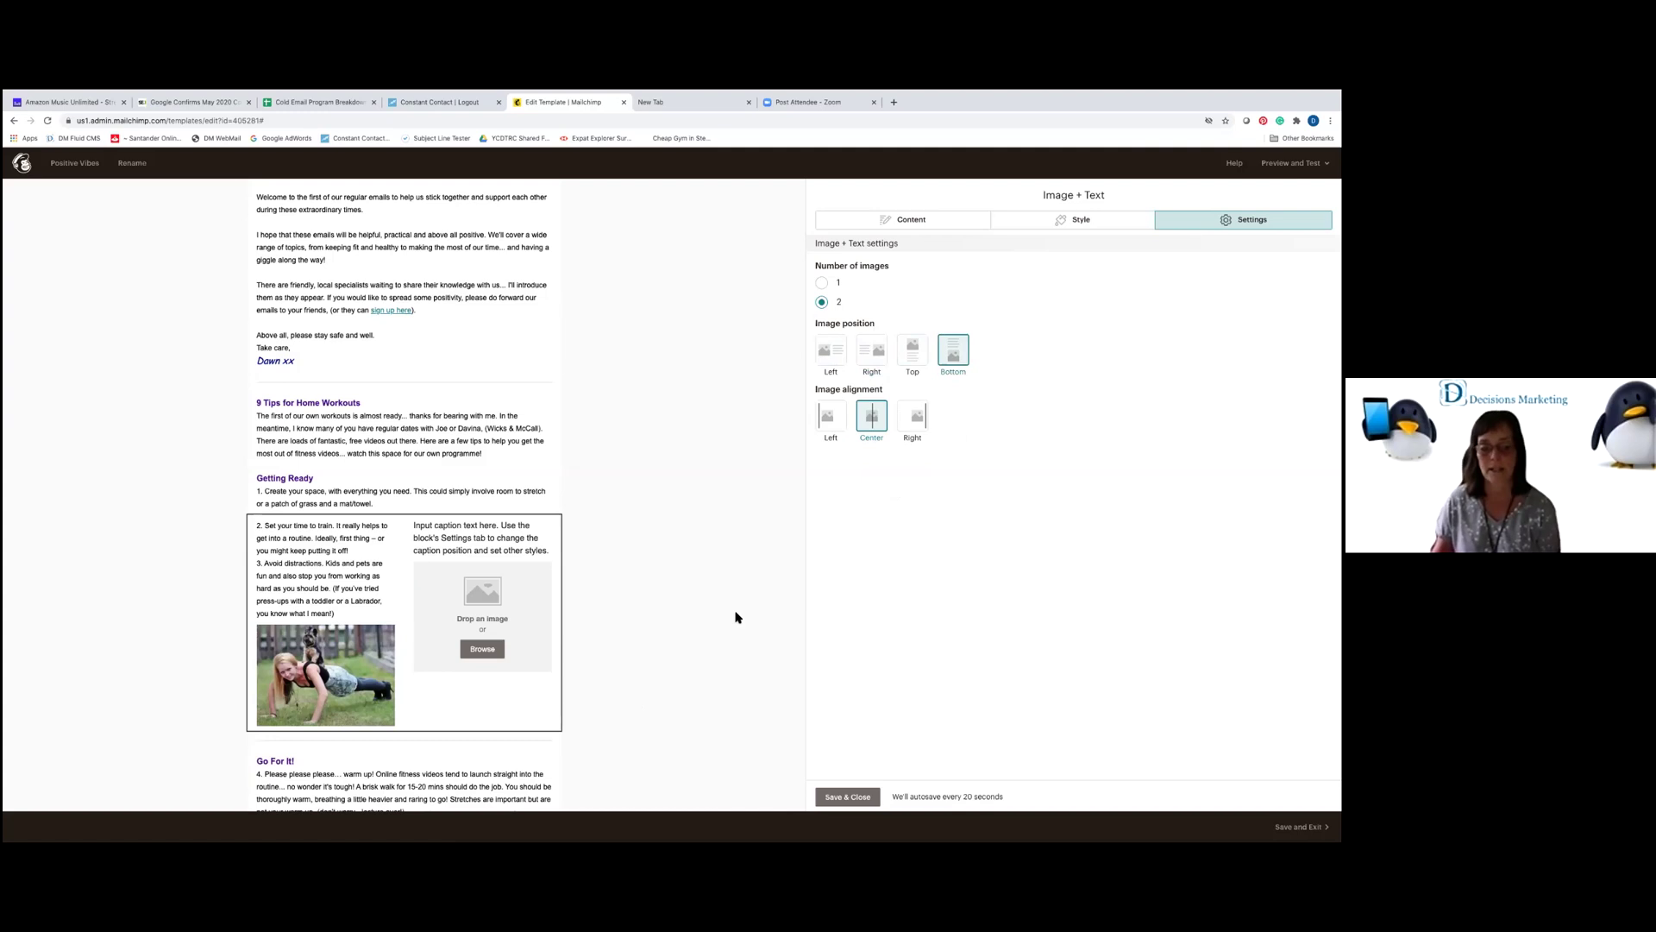
pyautogui.scroll(-2, 710, 602)
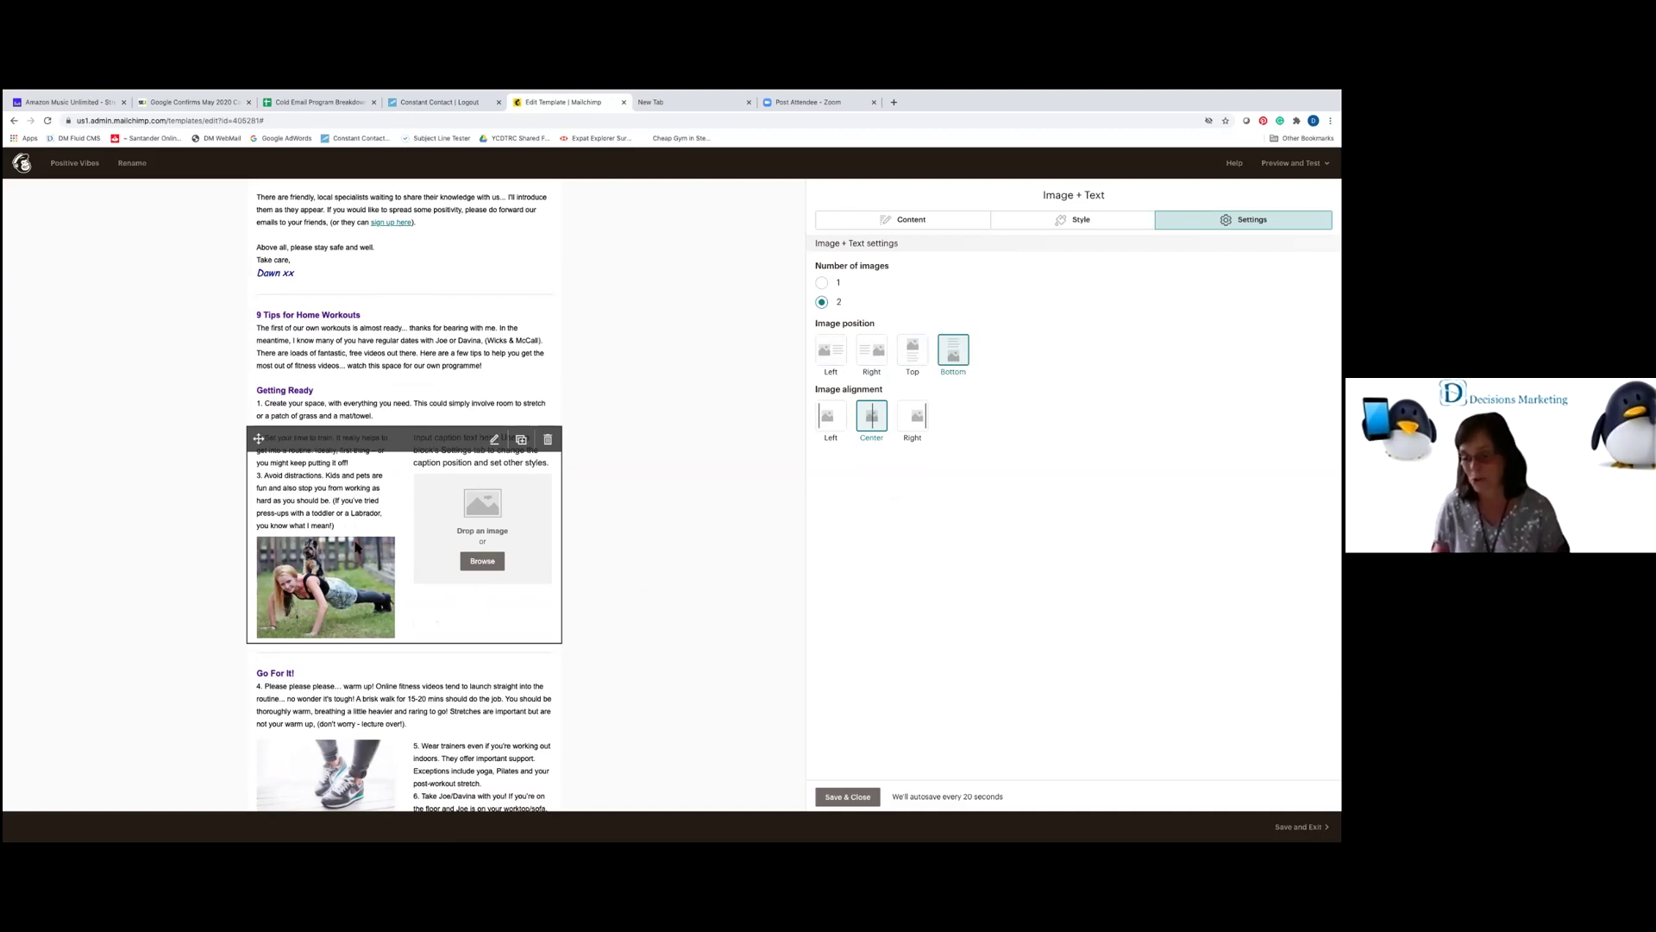
pyautogui.click(822, 284)
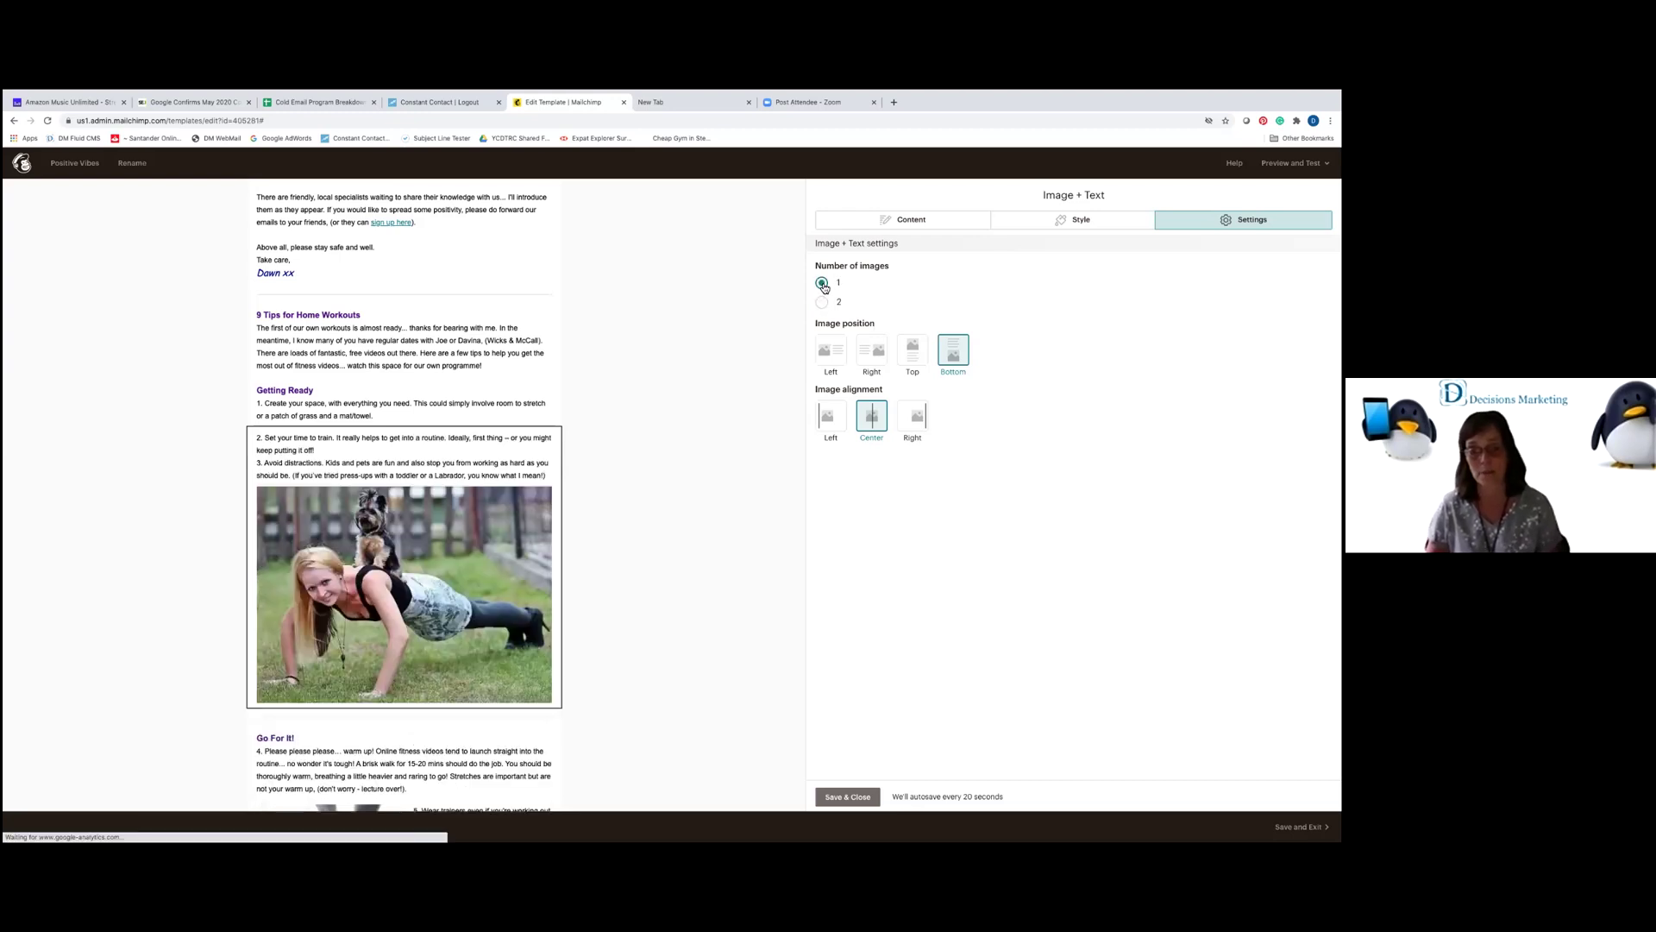
pyautogui.click(884, 353)
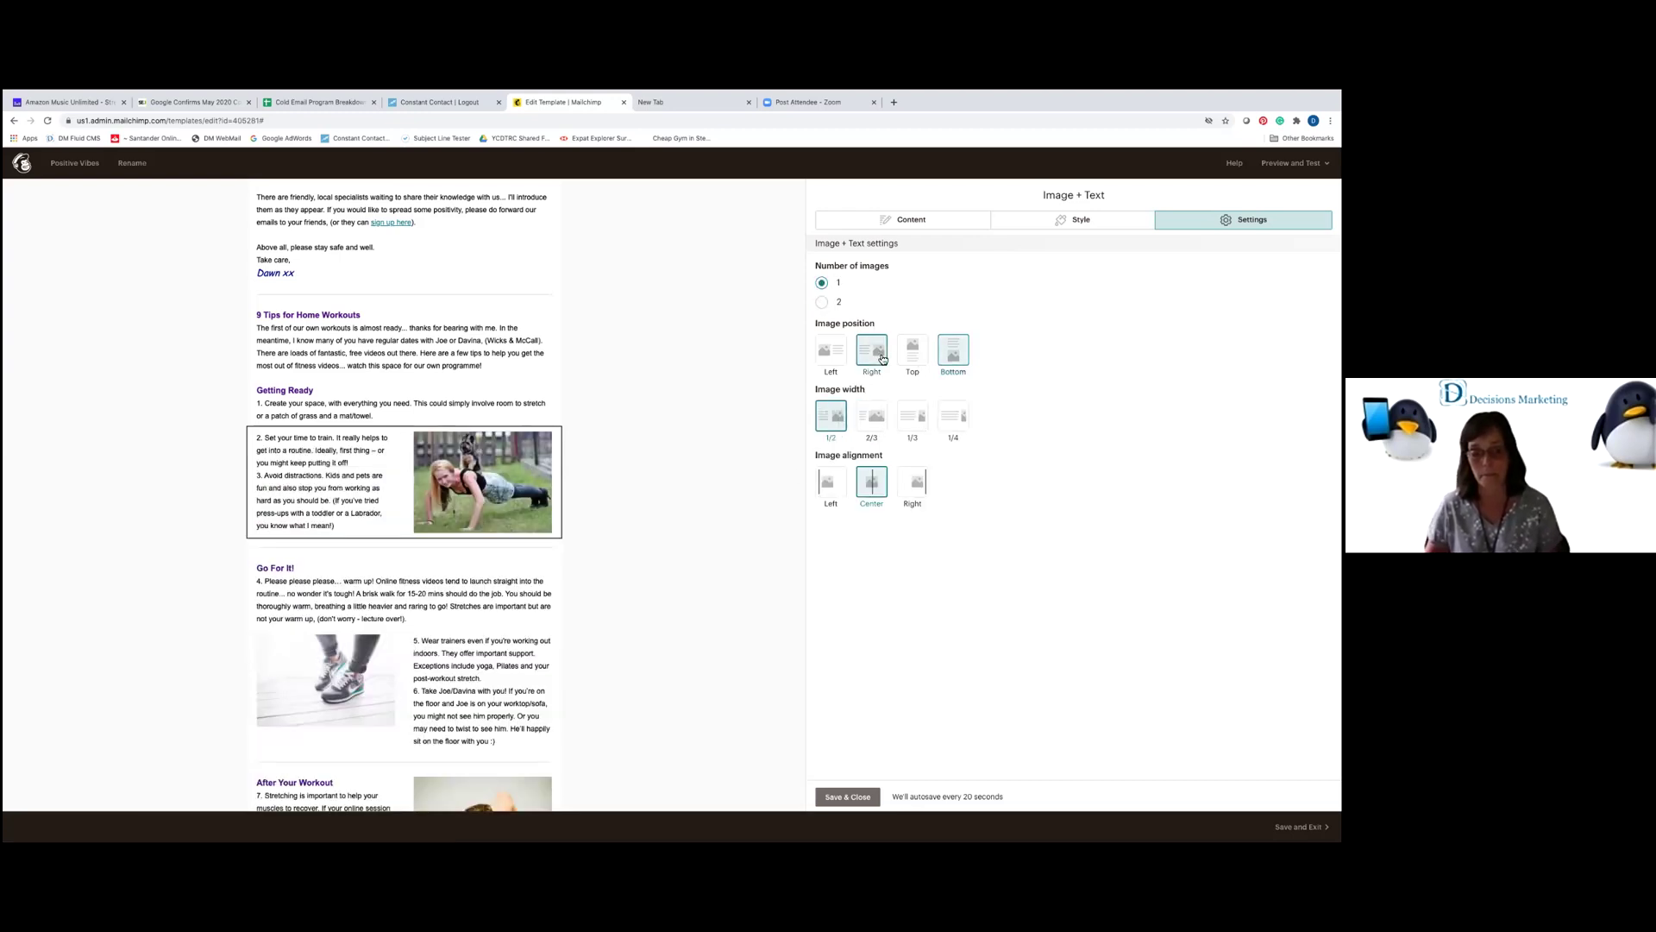
pyautogui.click(848, 796)
# View the two-column Best Ever Fitness Challenge block's content, and insert a trial text block beneath it, deleting it again.
pyautogui.scroll(-7, 608, 676)
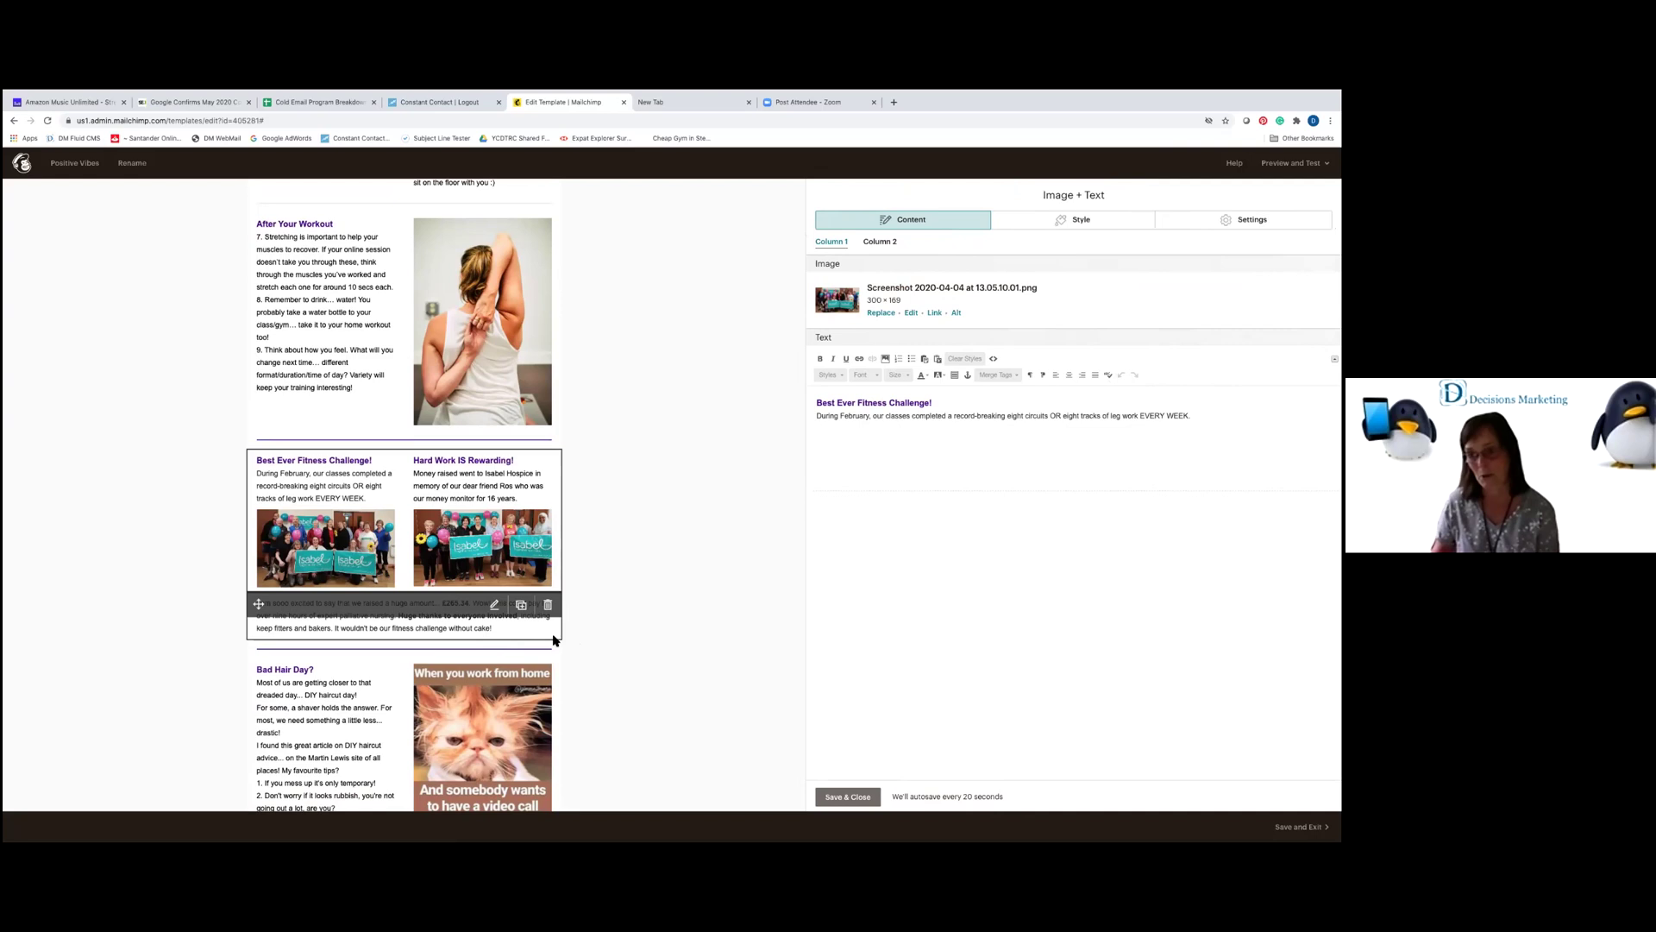
pyautogui.click(834, 801)
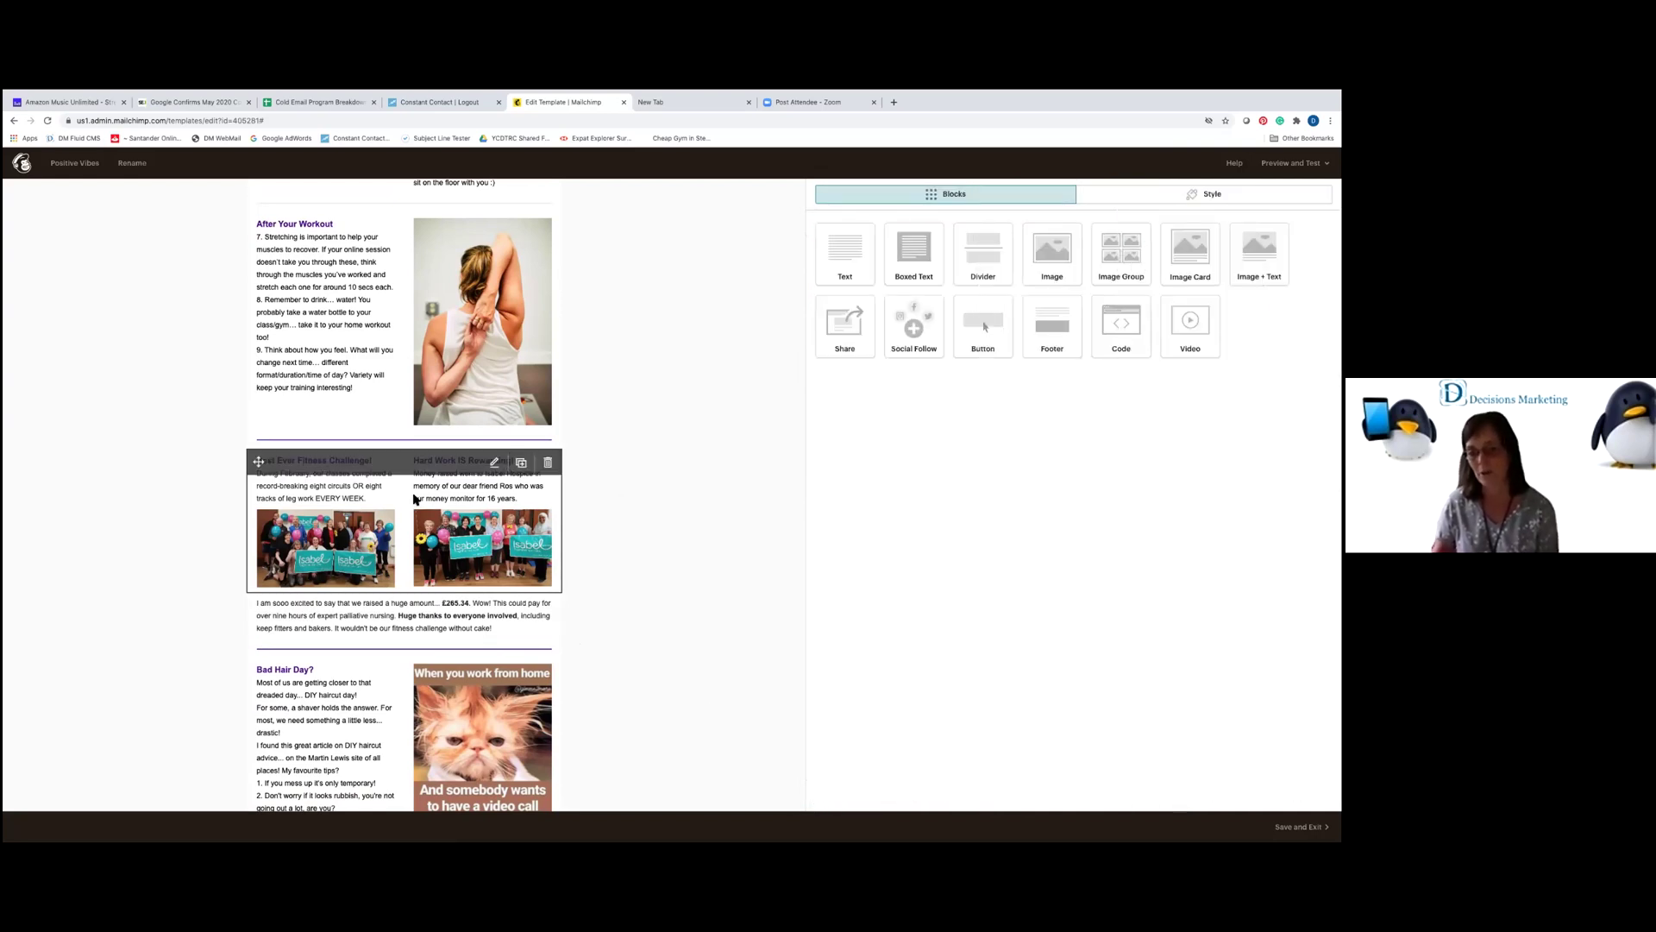
pyautogui.moveTo(838, 265); pyautogui.dragTo(690, 681)
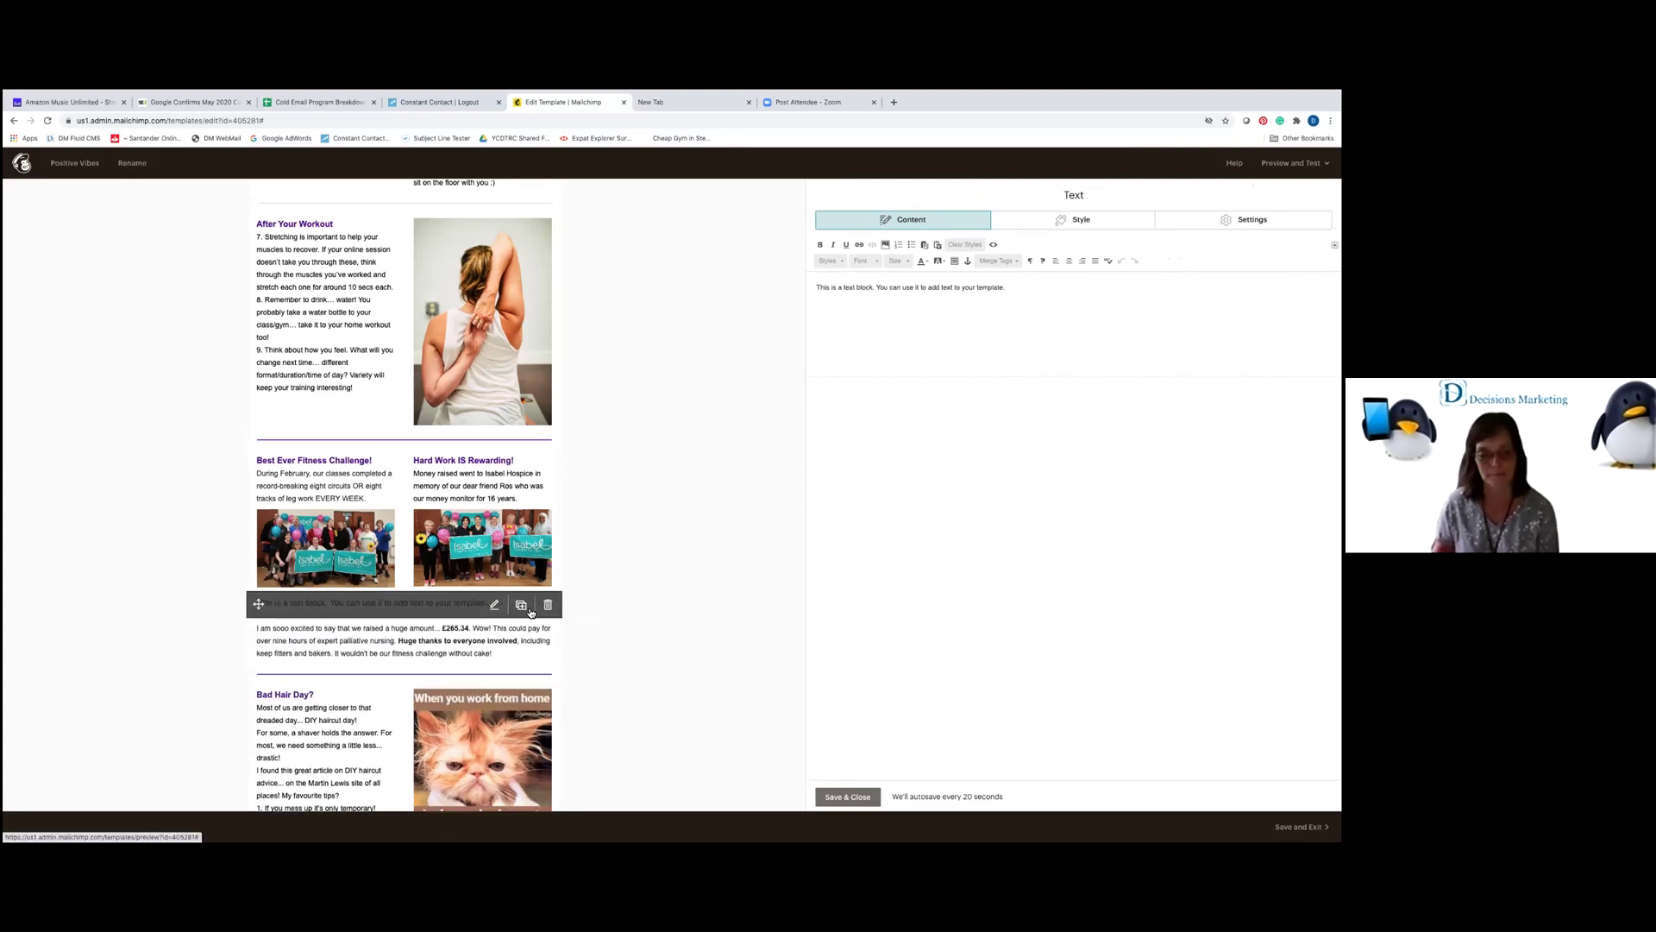
pyautogui.click(547, 604)
pyautogui.click(551, 536)
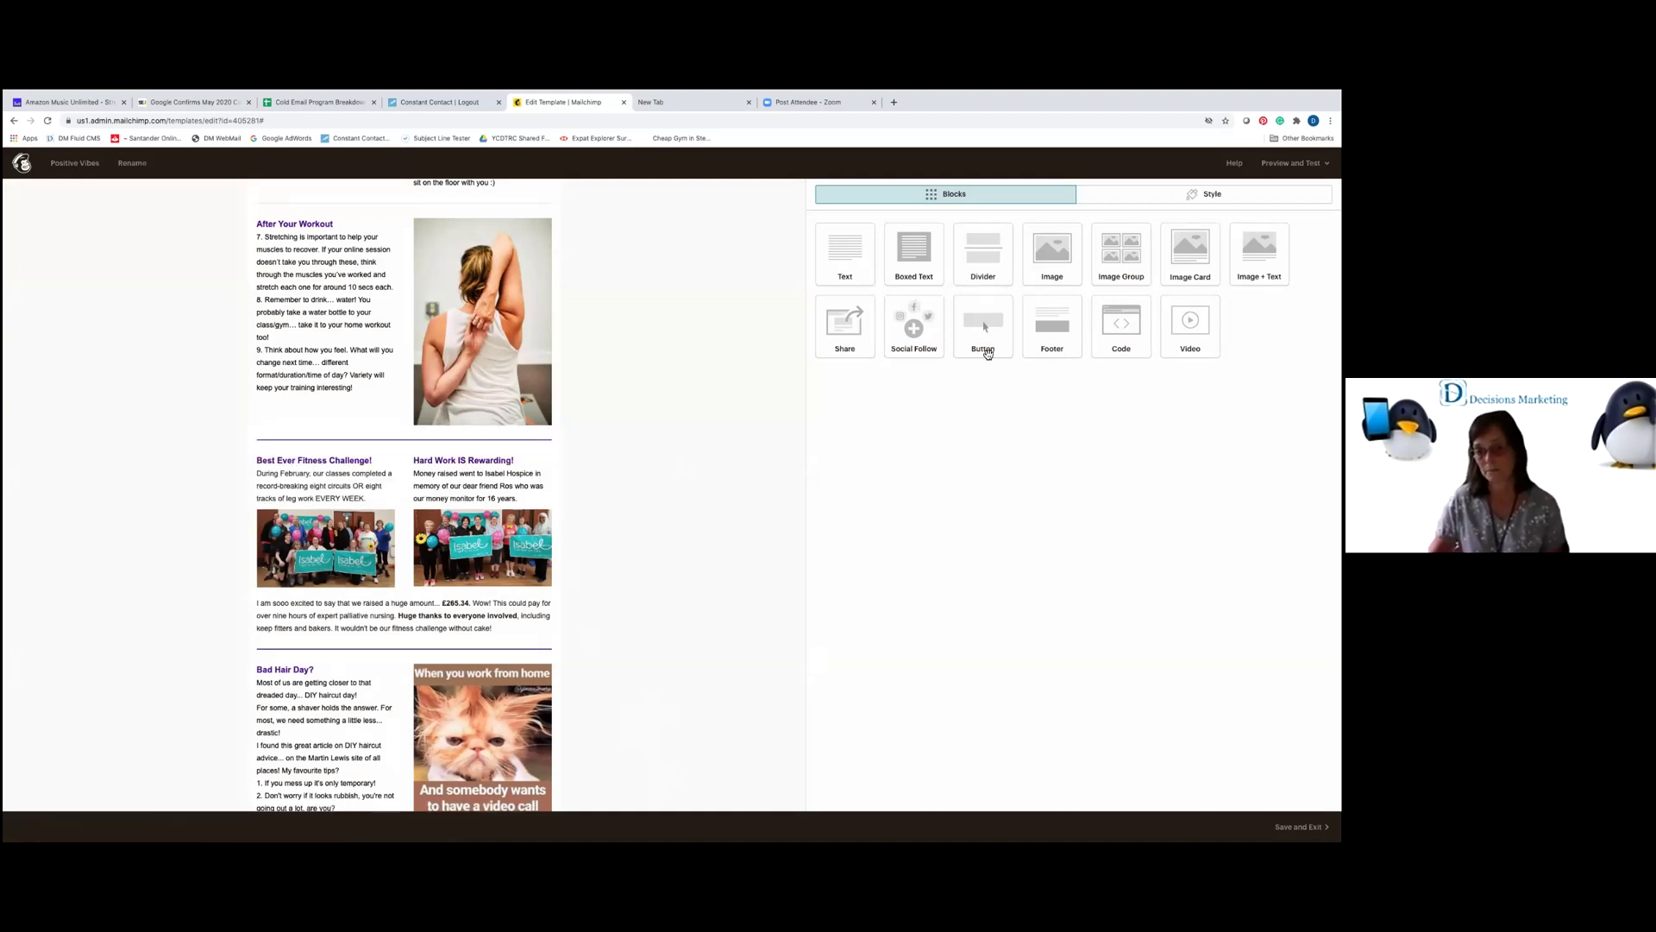
# Insert a button block directly below the Bad Hair Day? section and set its text to "Read more".
pyautogui.scroll(-2, 574, 567)
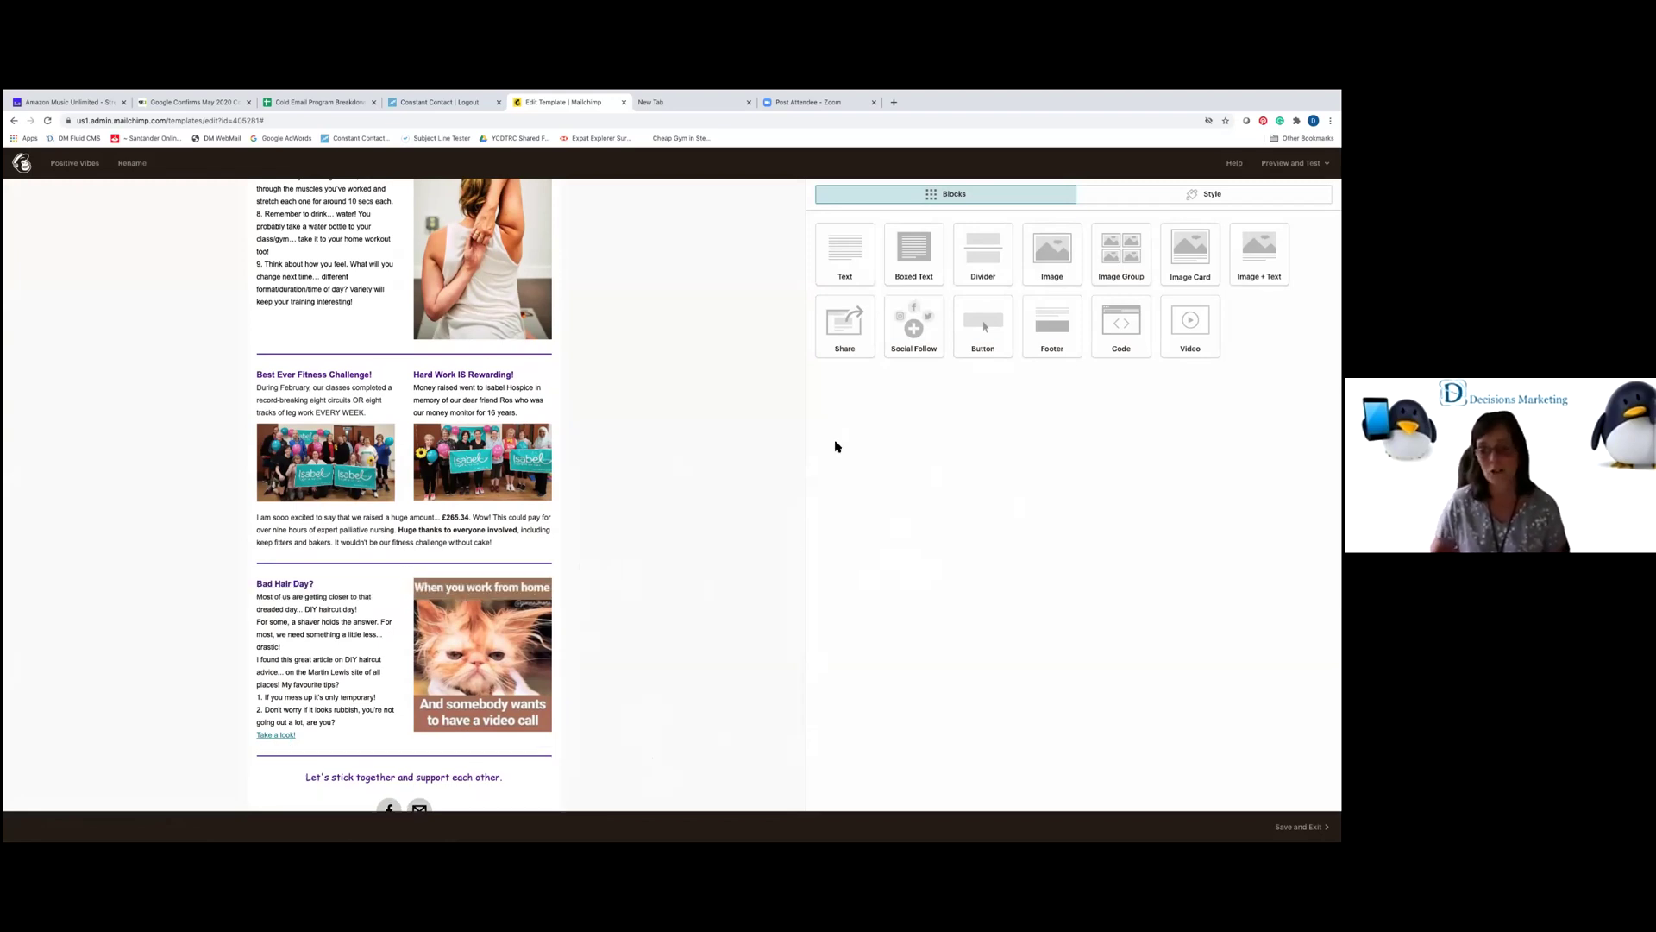
pyautogui.moveTo(983, 361); pyautogui.dragTo(421, 763)
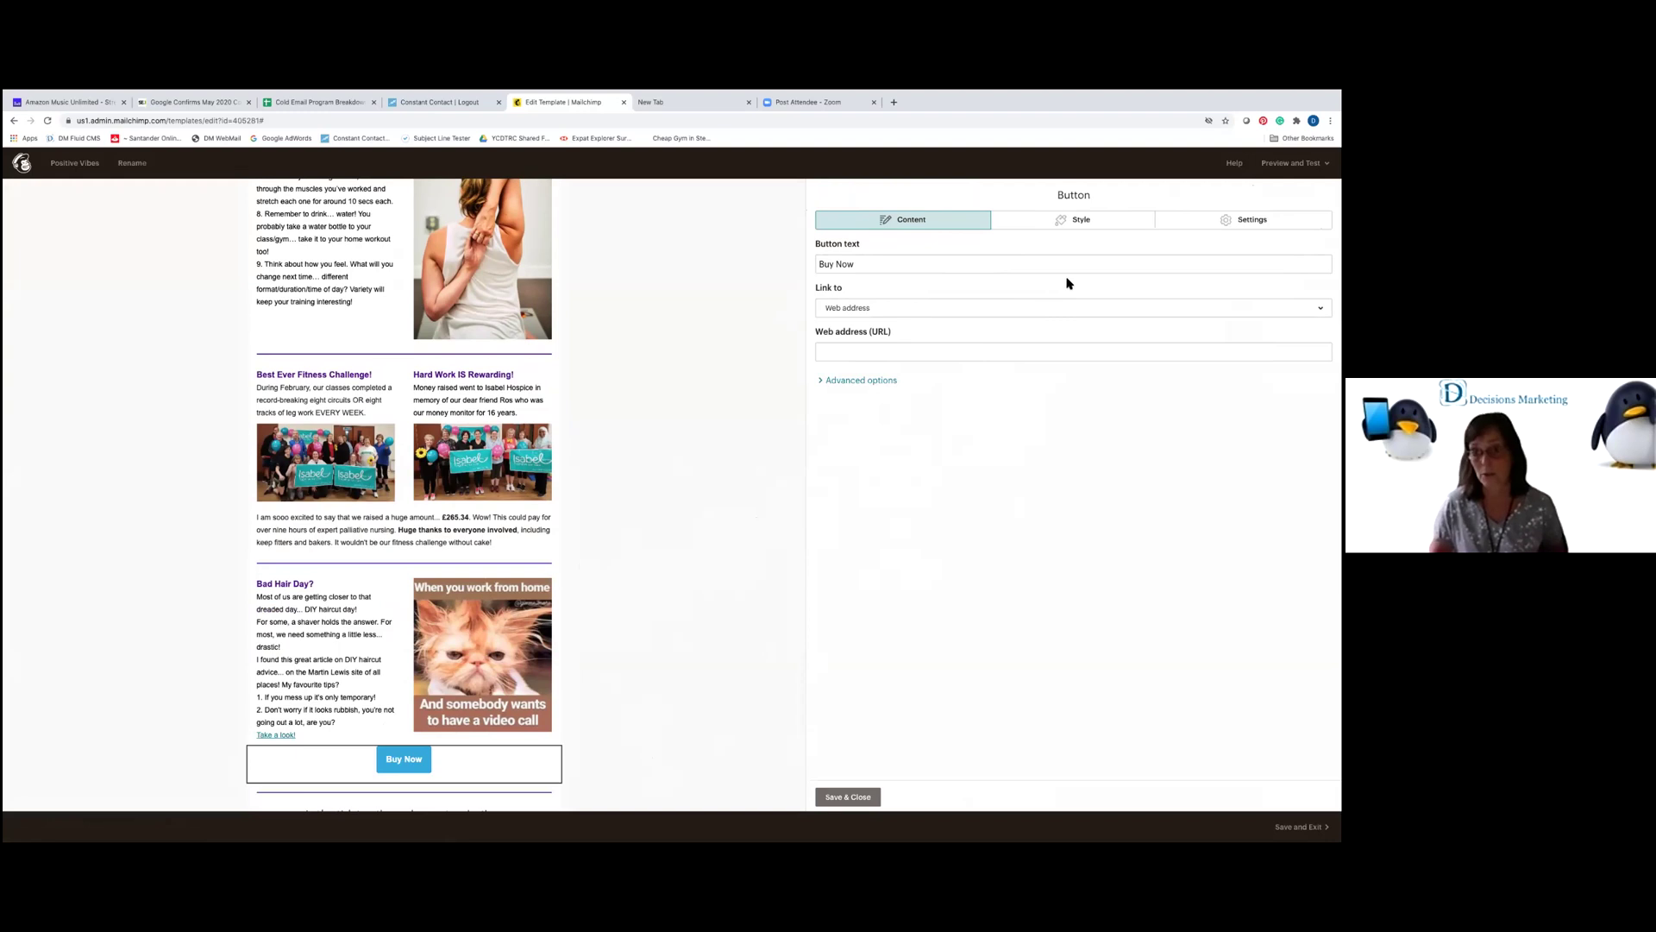
pyautogui.click(1074, 219)
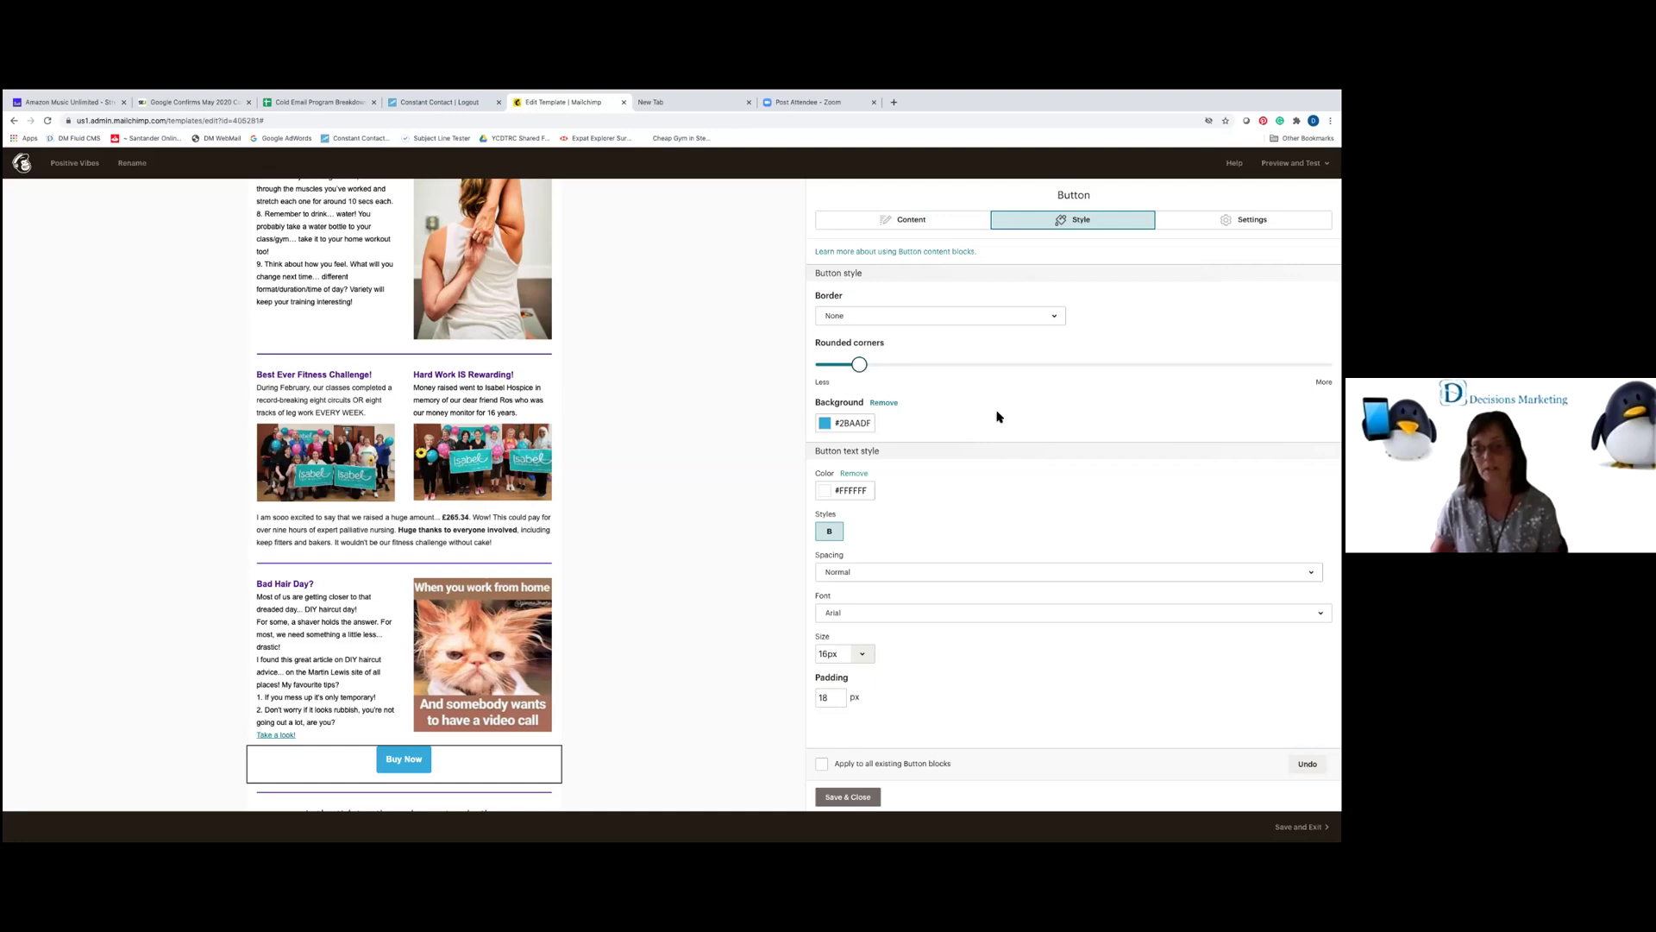
pyautogui.click(913, 216)
pyautogui.click(867, 273)
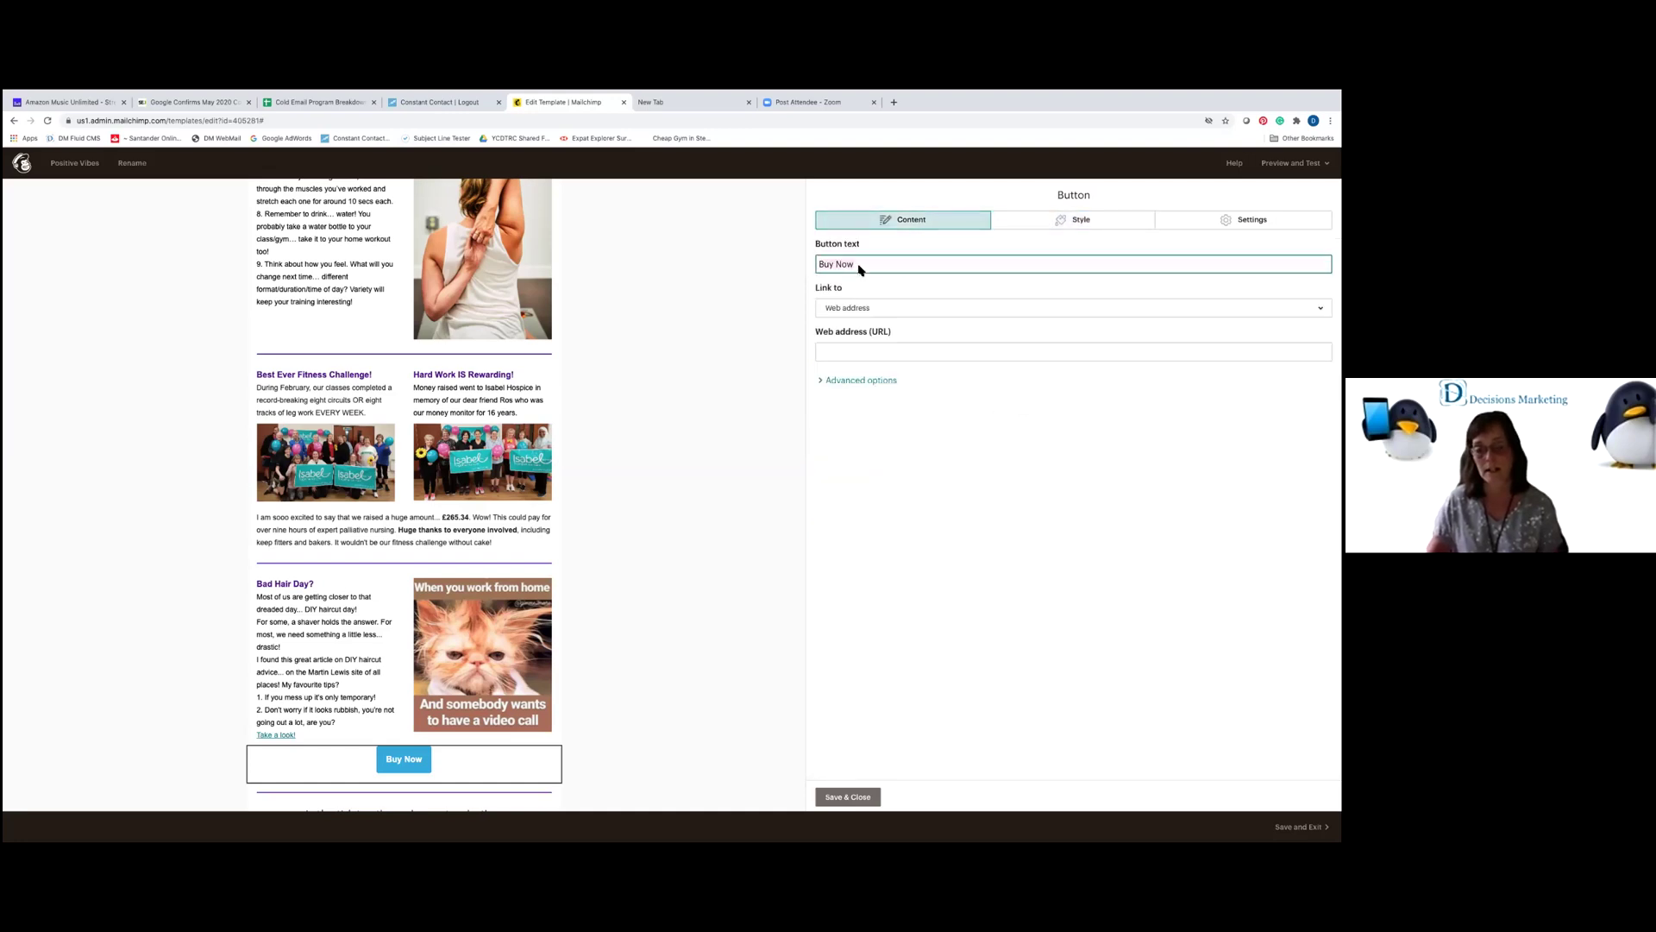
pyautogui.hotkey('ctrl', 'a')
pyautogui.write('Read more')
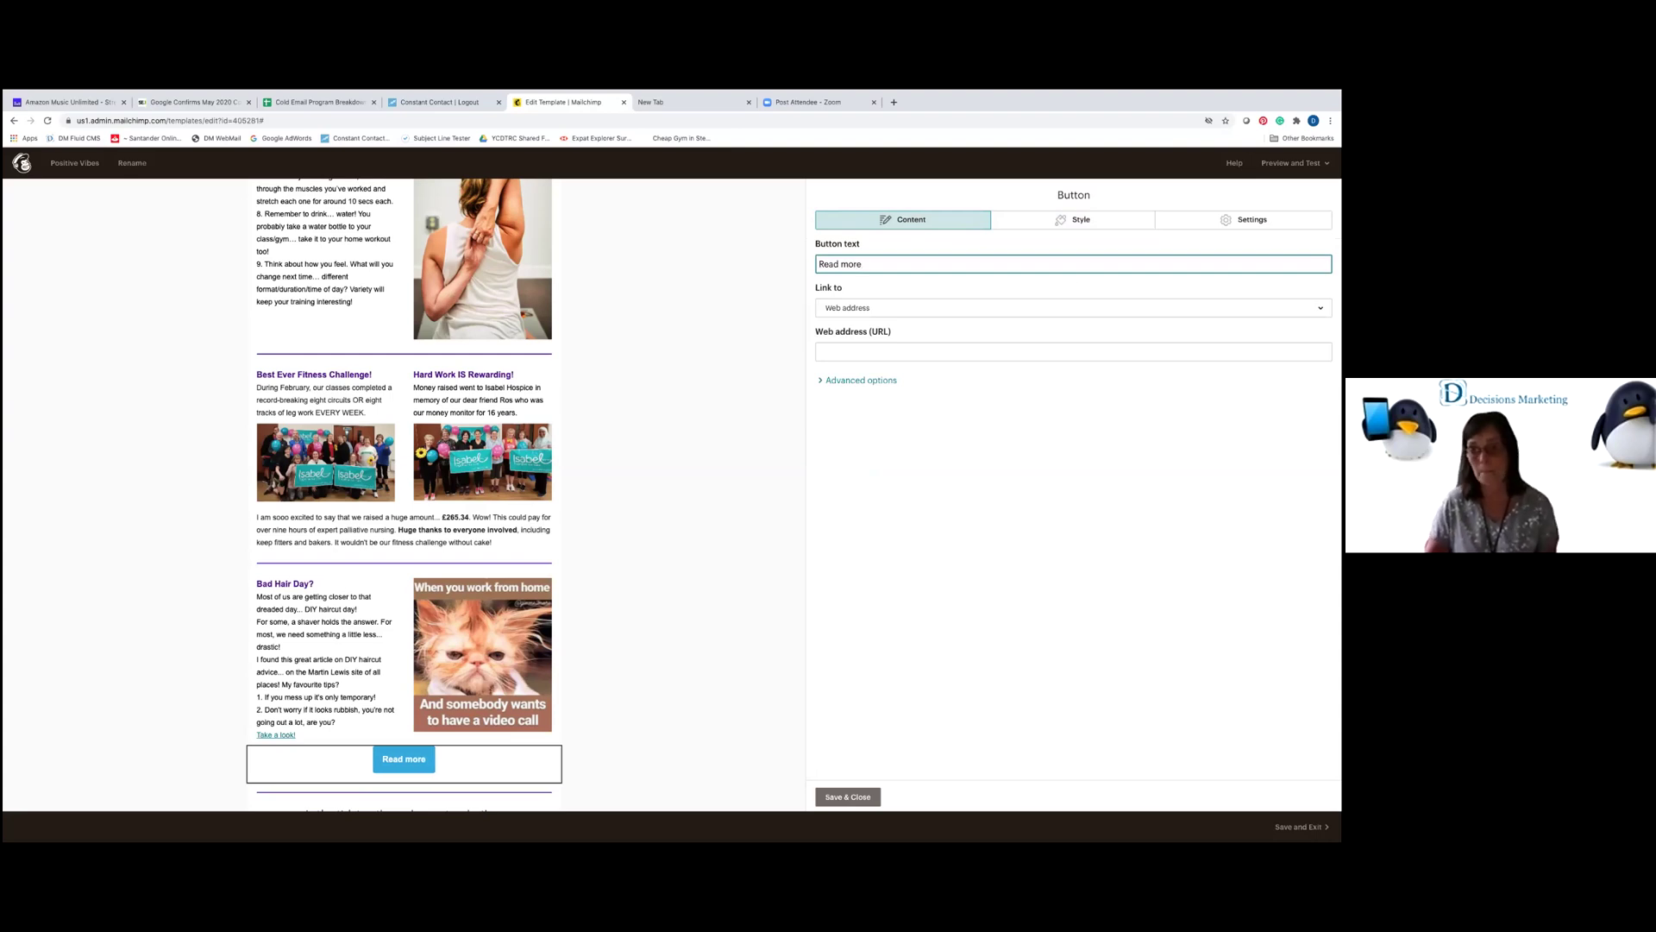
# Align the Read more button to the left.
pyautogui.click(1243, 219)
pyautogui.click(836, 293)
pyautogui.click(832, 320)
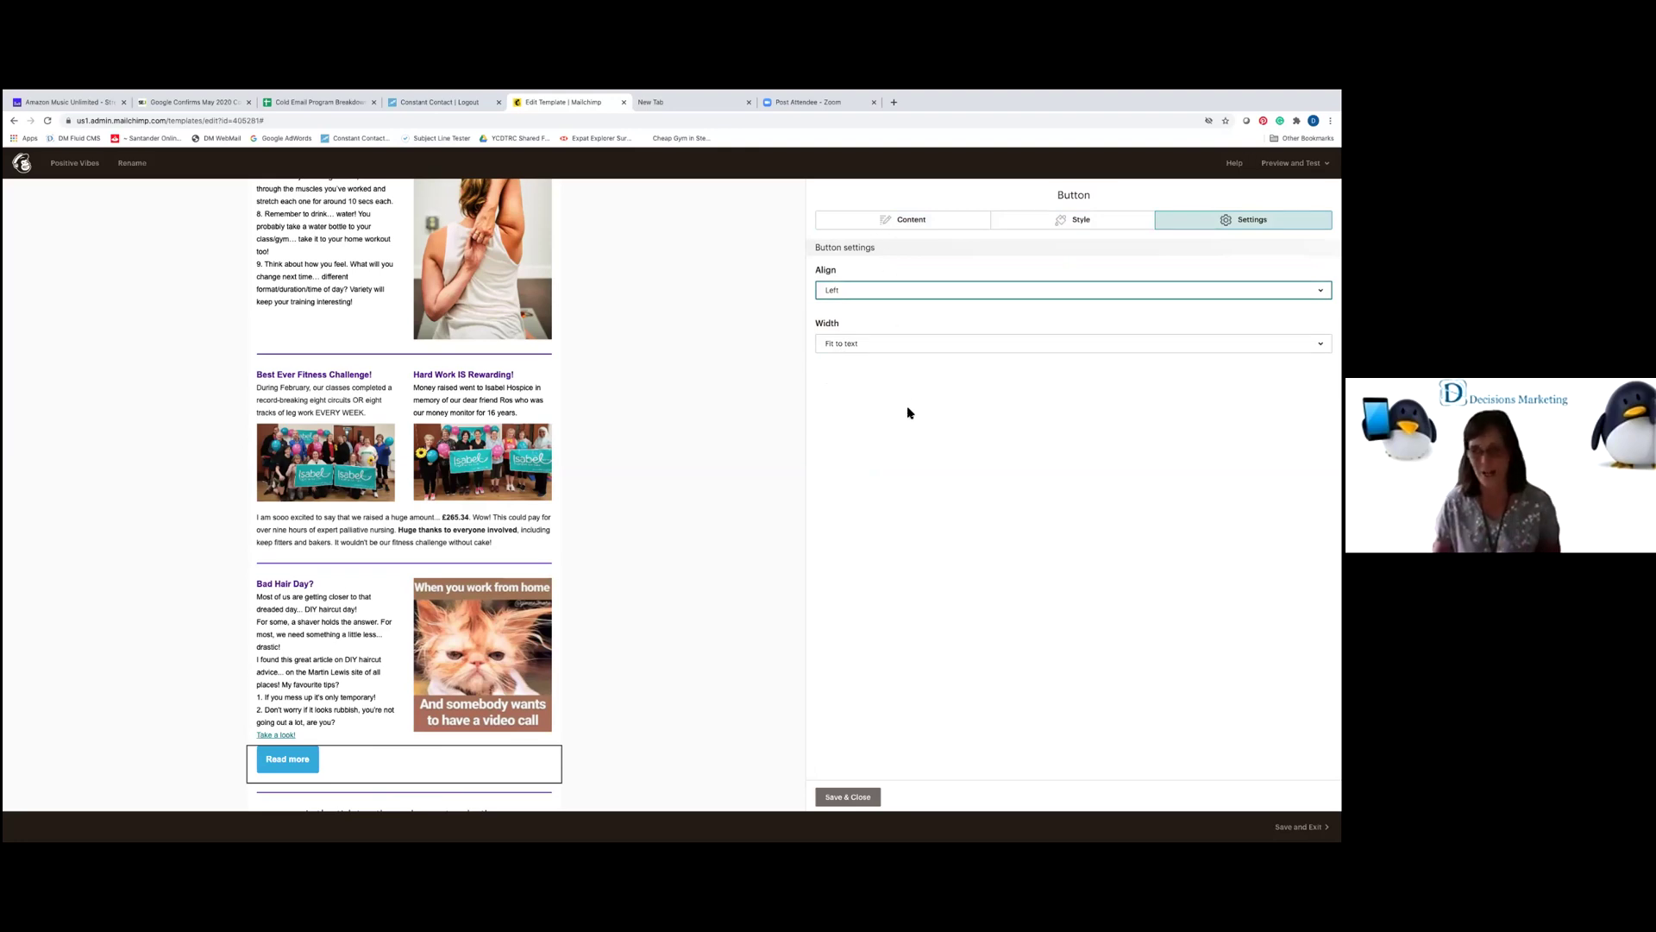
# Examine the link type options for the Read more button and review the template's sections from the workout tips to the top.
pyautogui.click(903, 223)
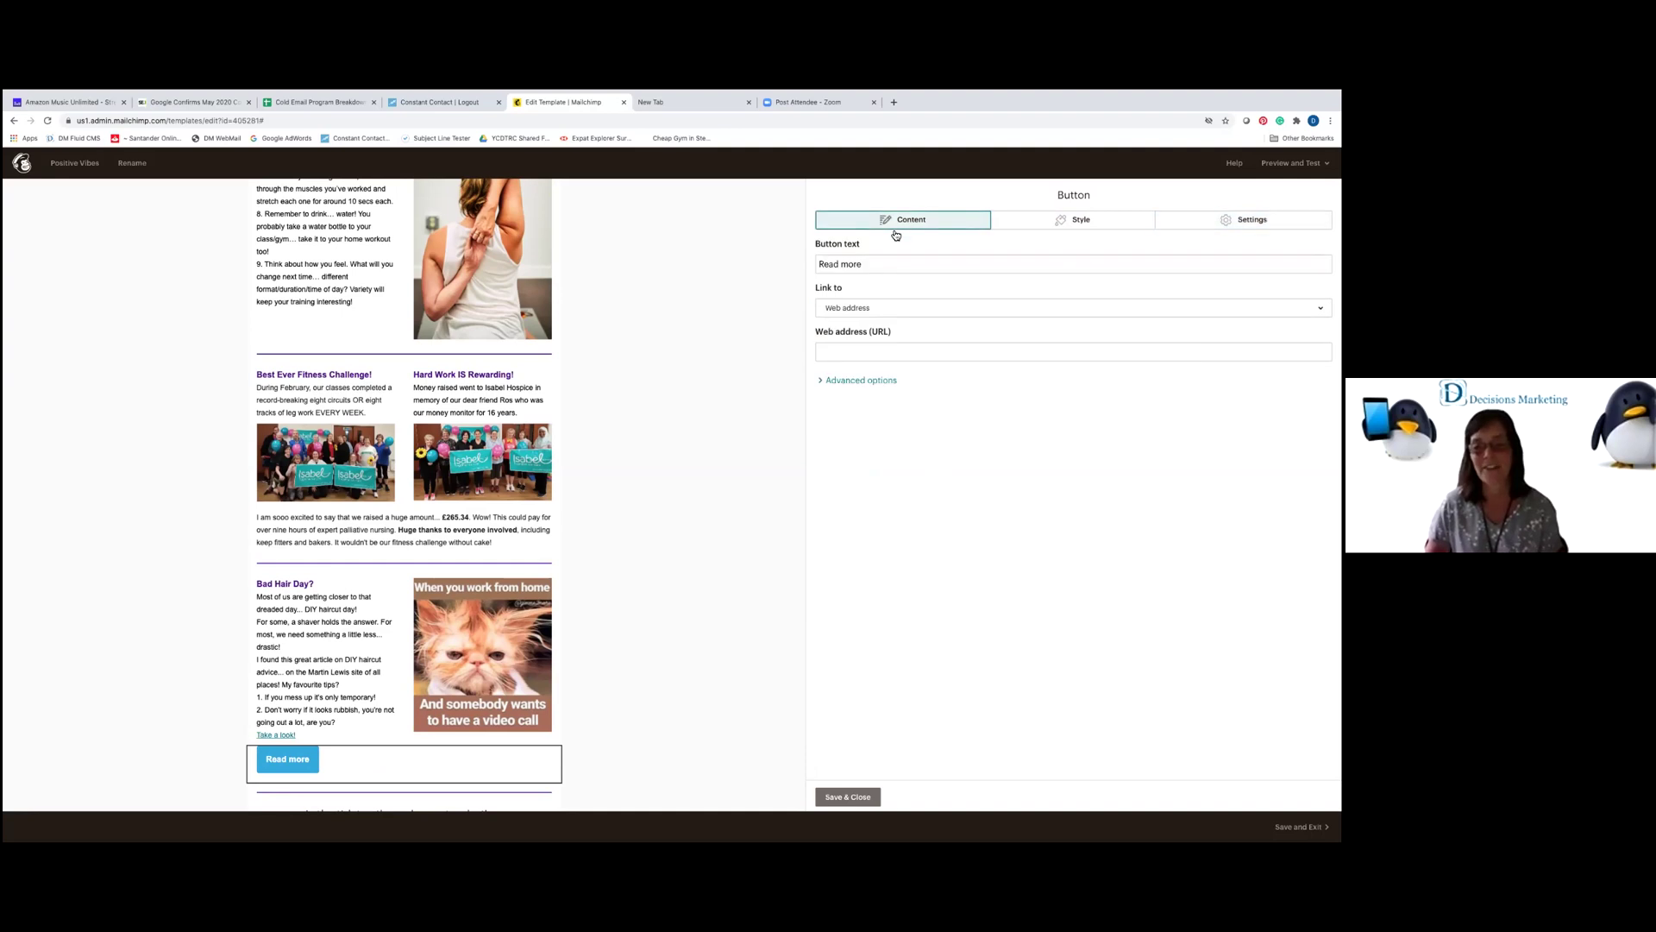
pyautogui.click(876, 312)
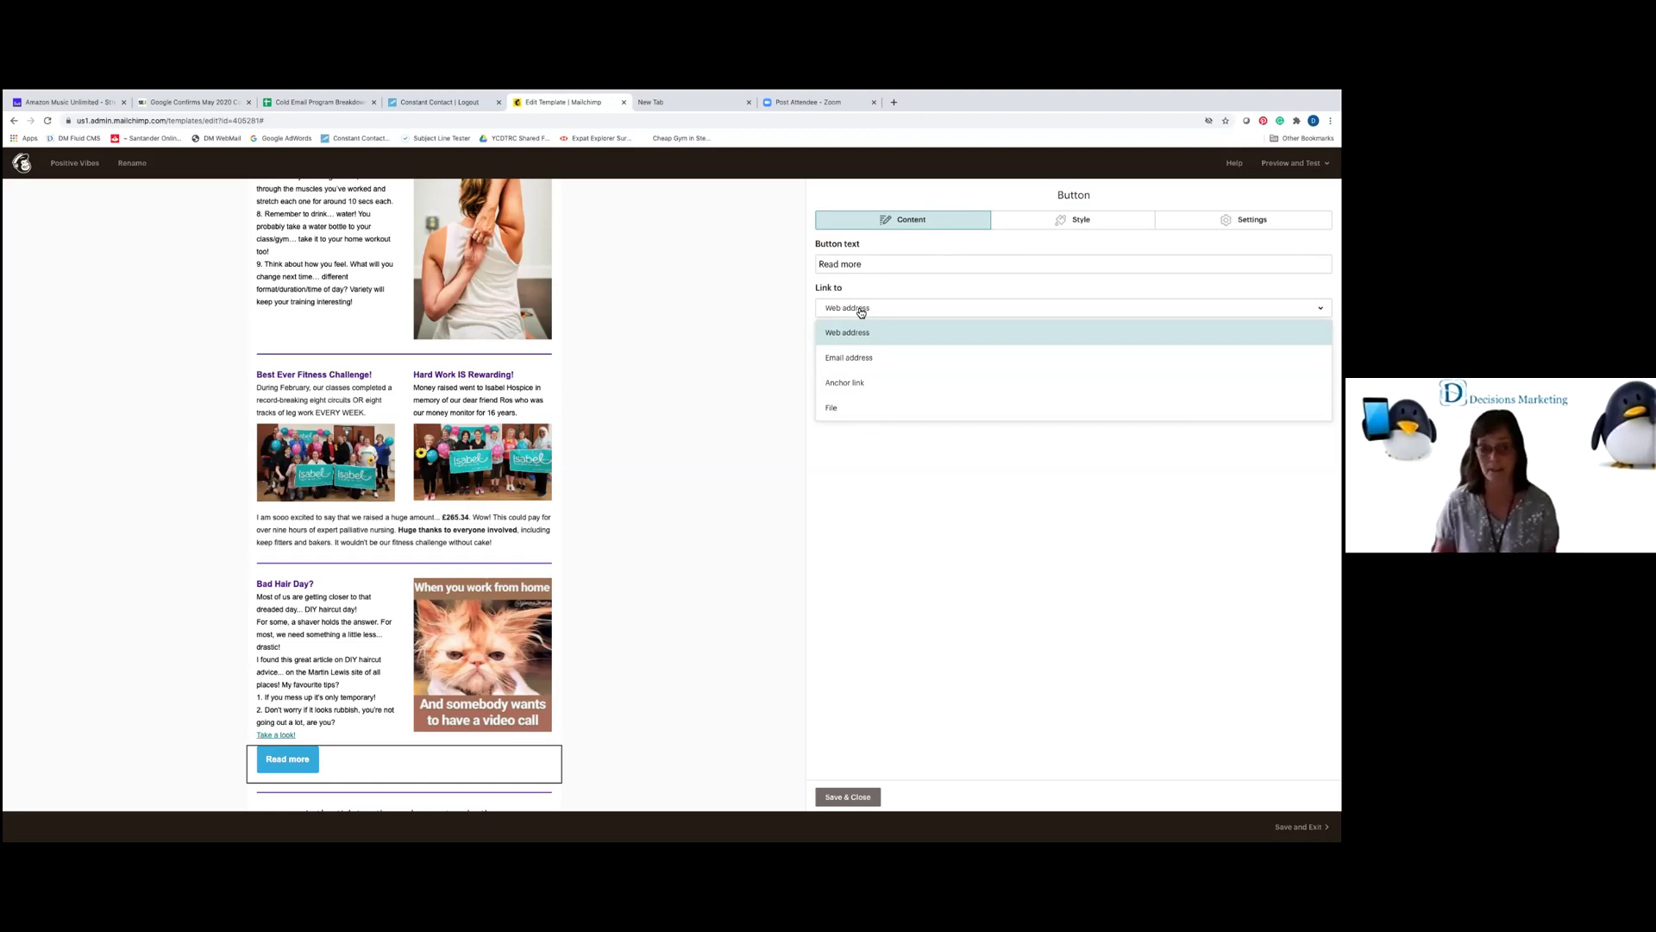
pyautogui.click(765, 426)
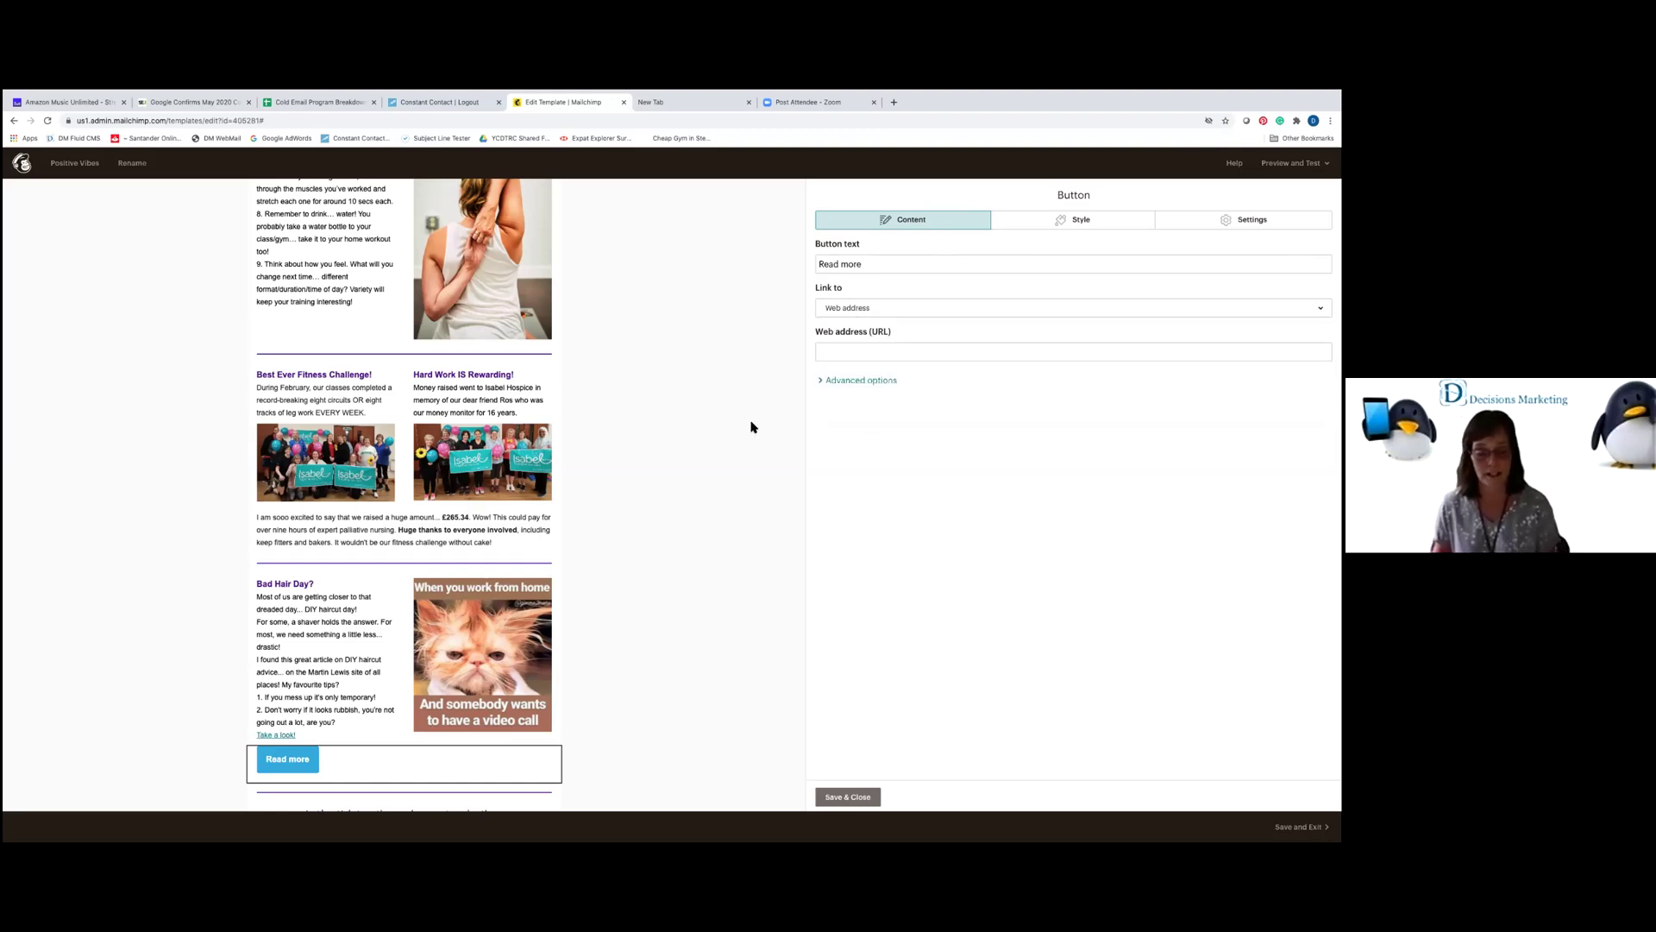
pyautogui.scroll(4, 706, 442)
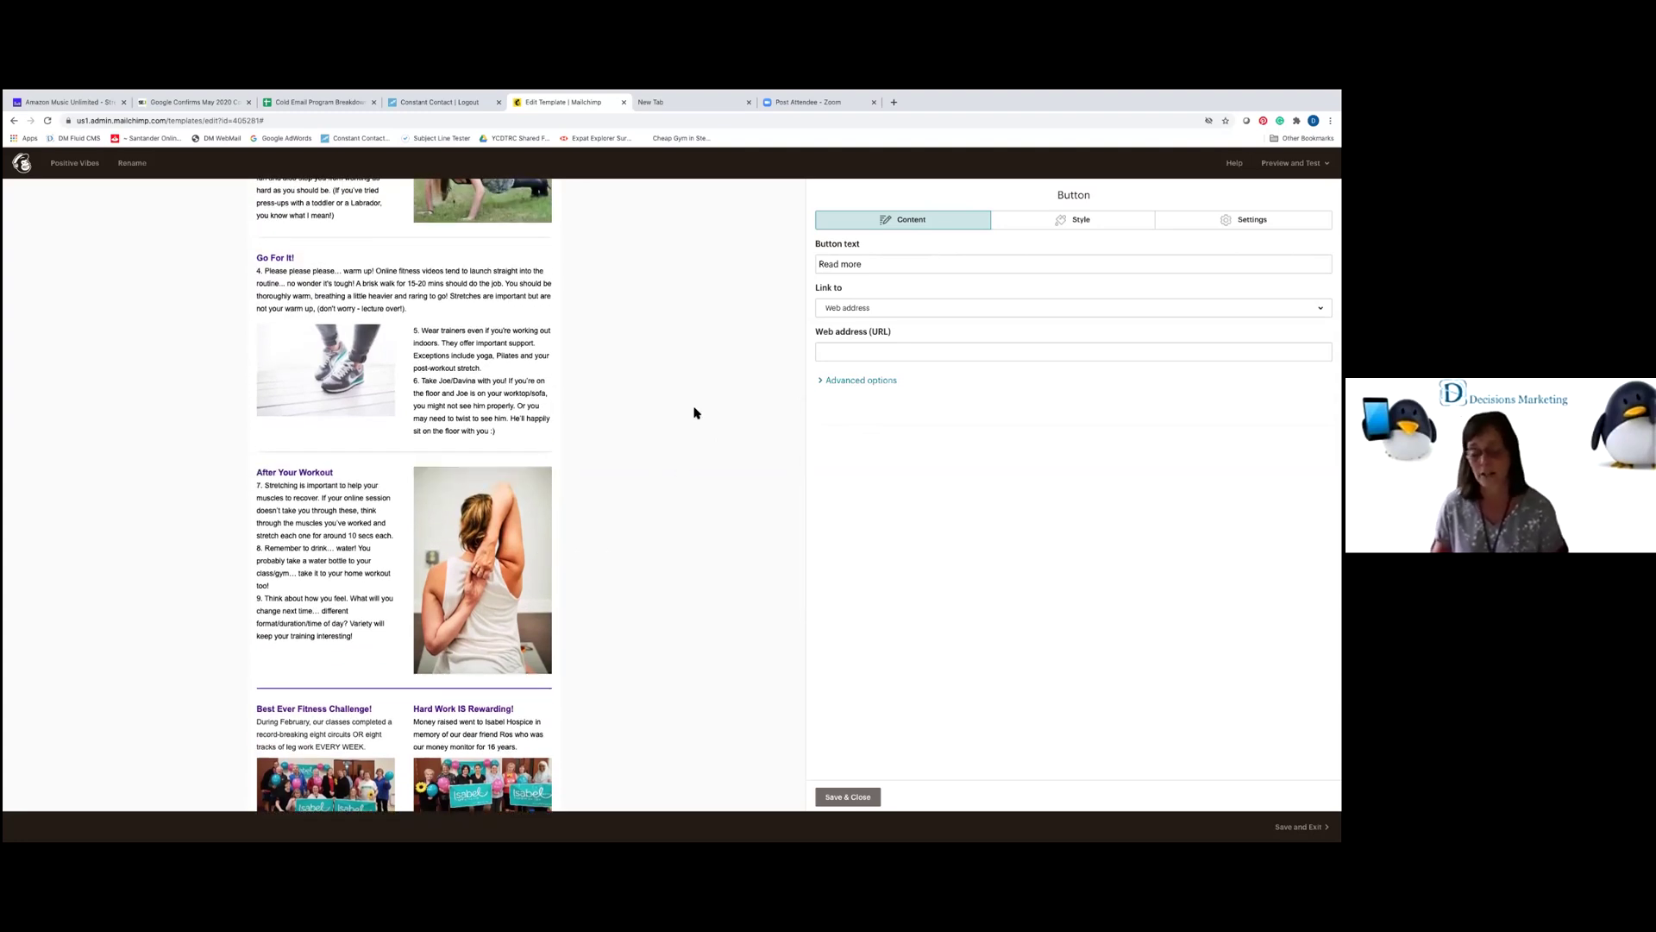
pyautogui.moveTo(542, 531)
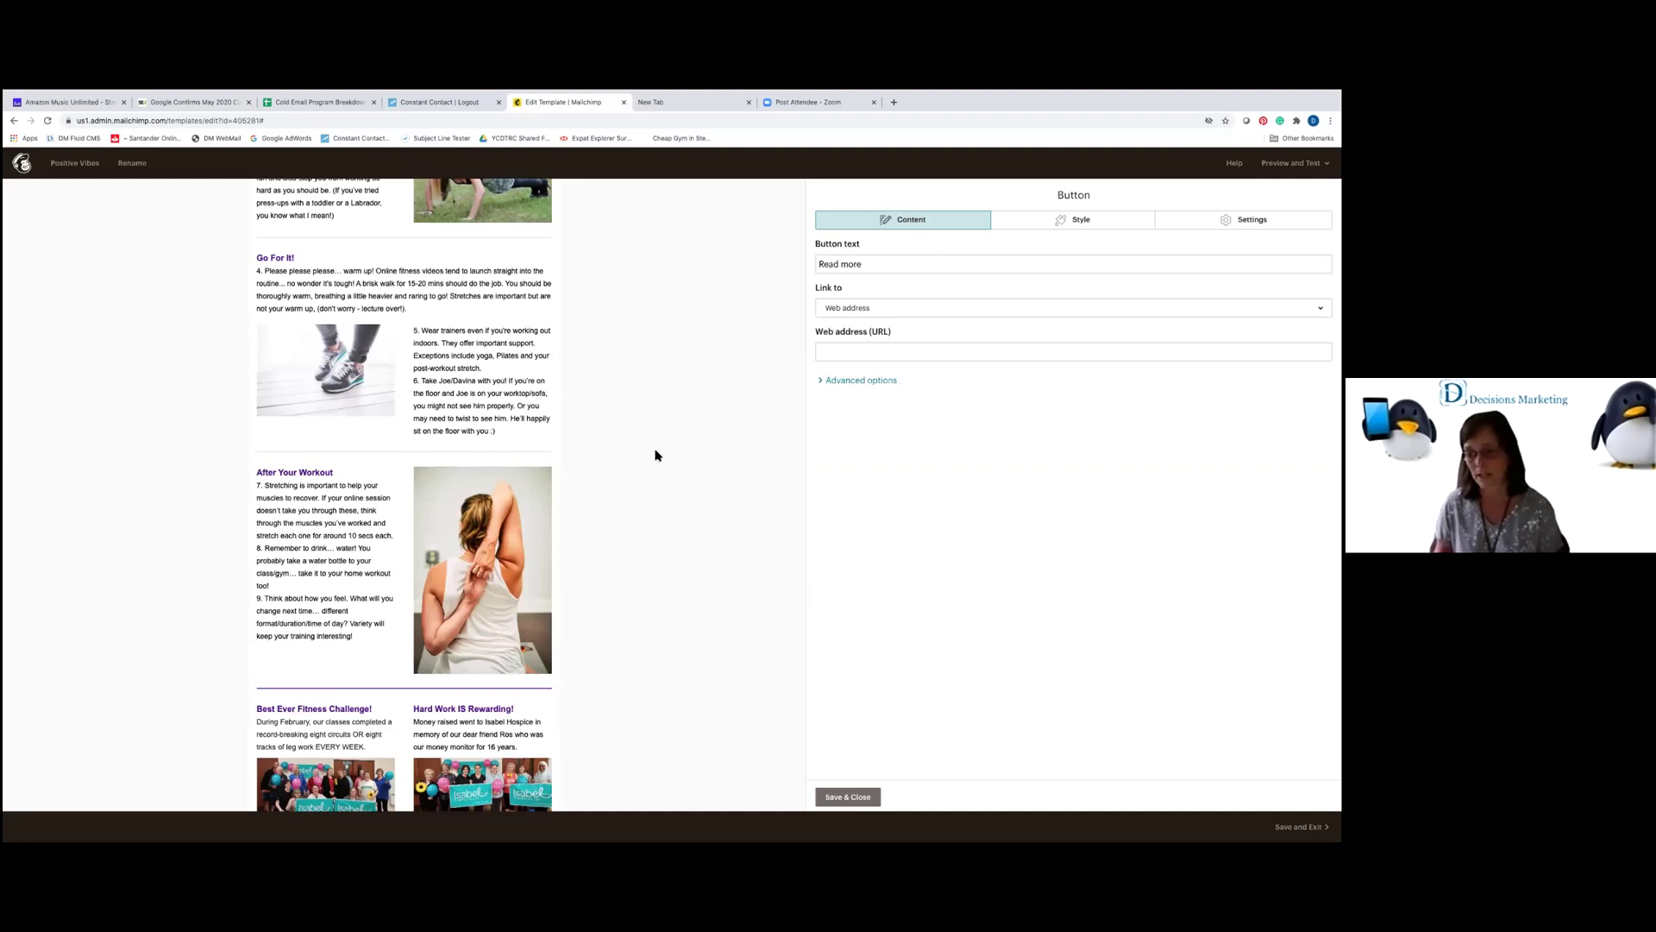
pyautogui.scroll(-3, 654, 455)
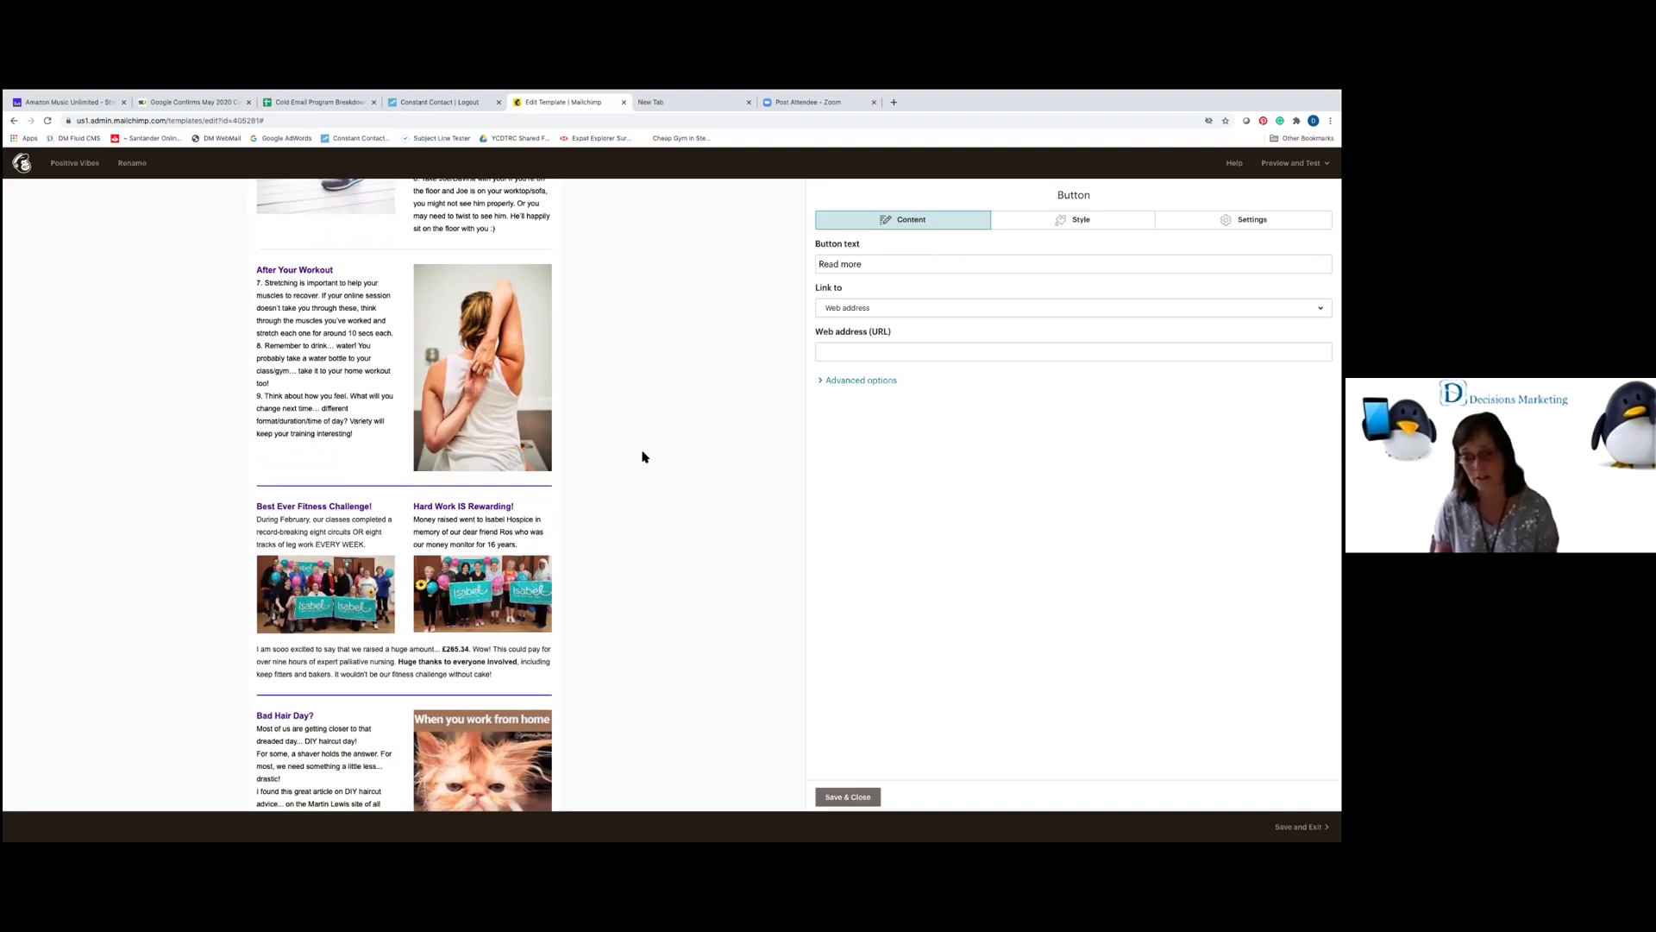
pyautogui.scroll(-2, 642, 457)
pyautogui.scroll(12, 643, 457)
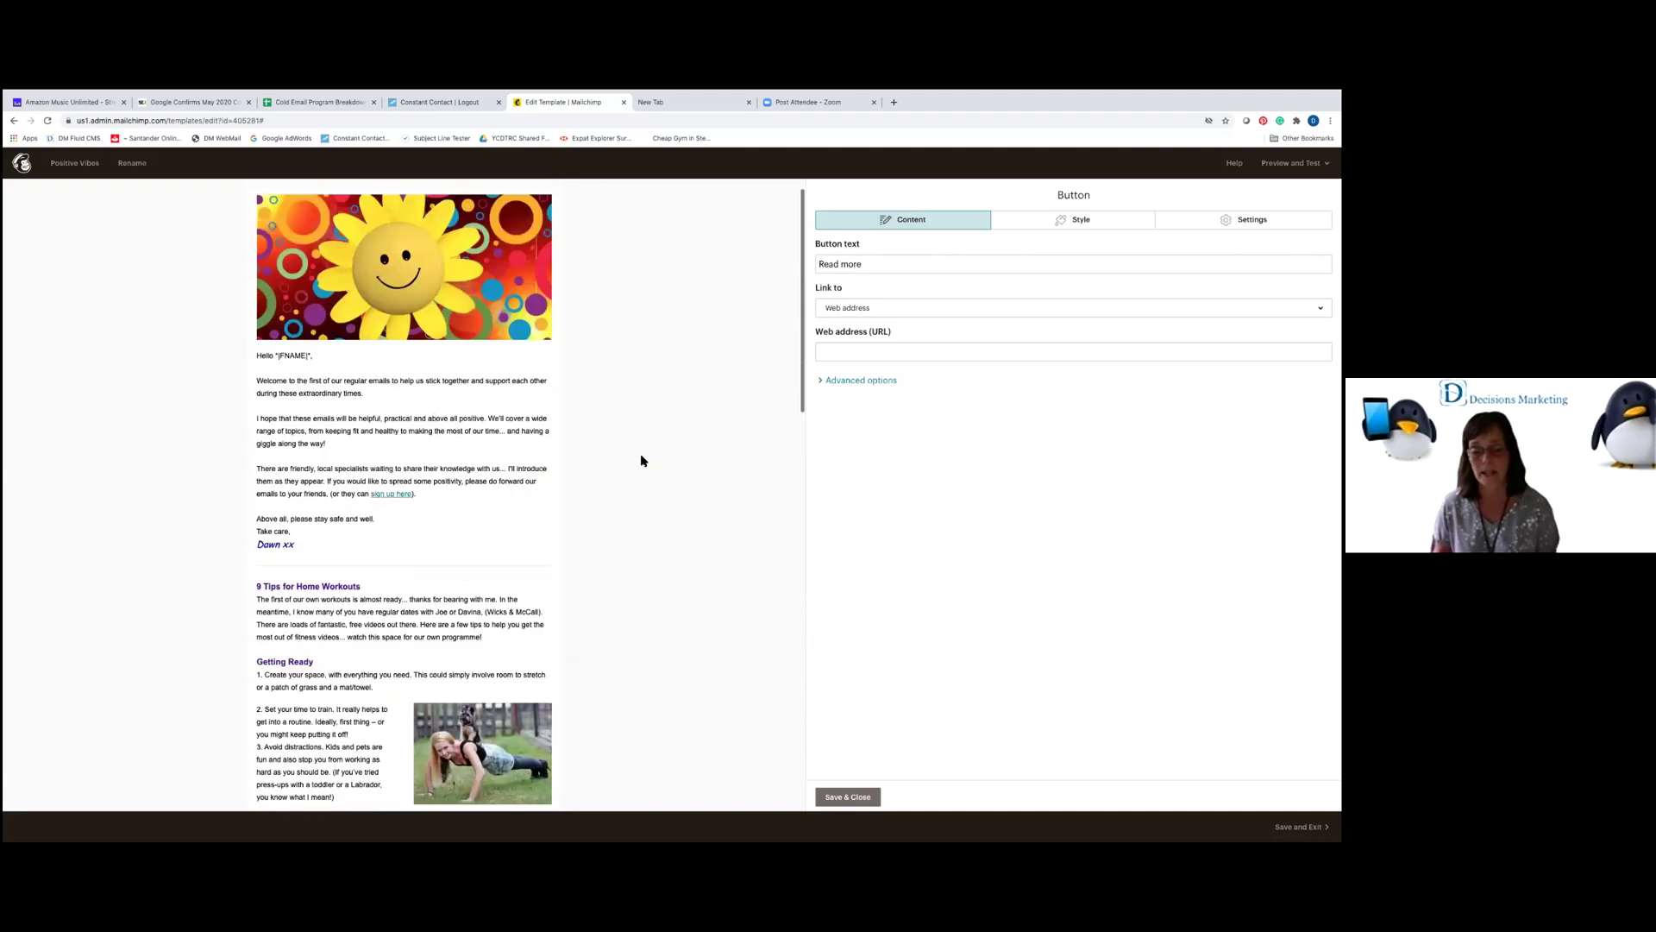
# Open the template's preview in desktop and mobile modes and examine the mobile layout down to the Best Ever Fitness Challenge section.
pyautogui.scroll(1, 641, 460)
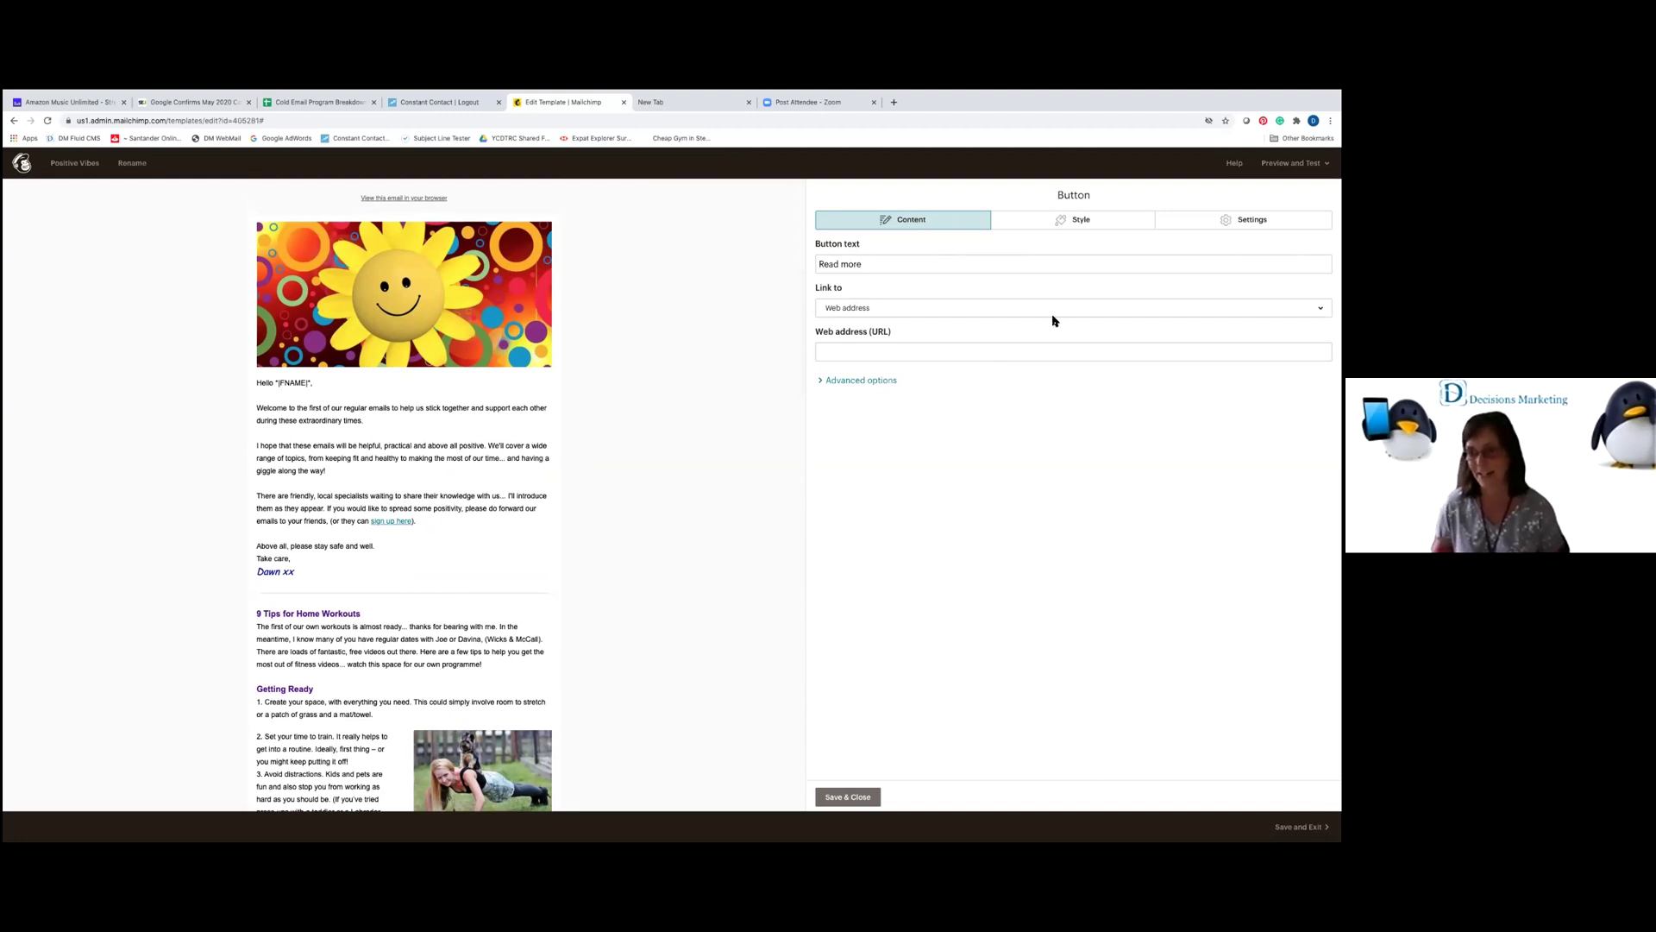
pyautogui.moveTo(1294, 163)
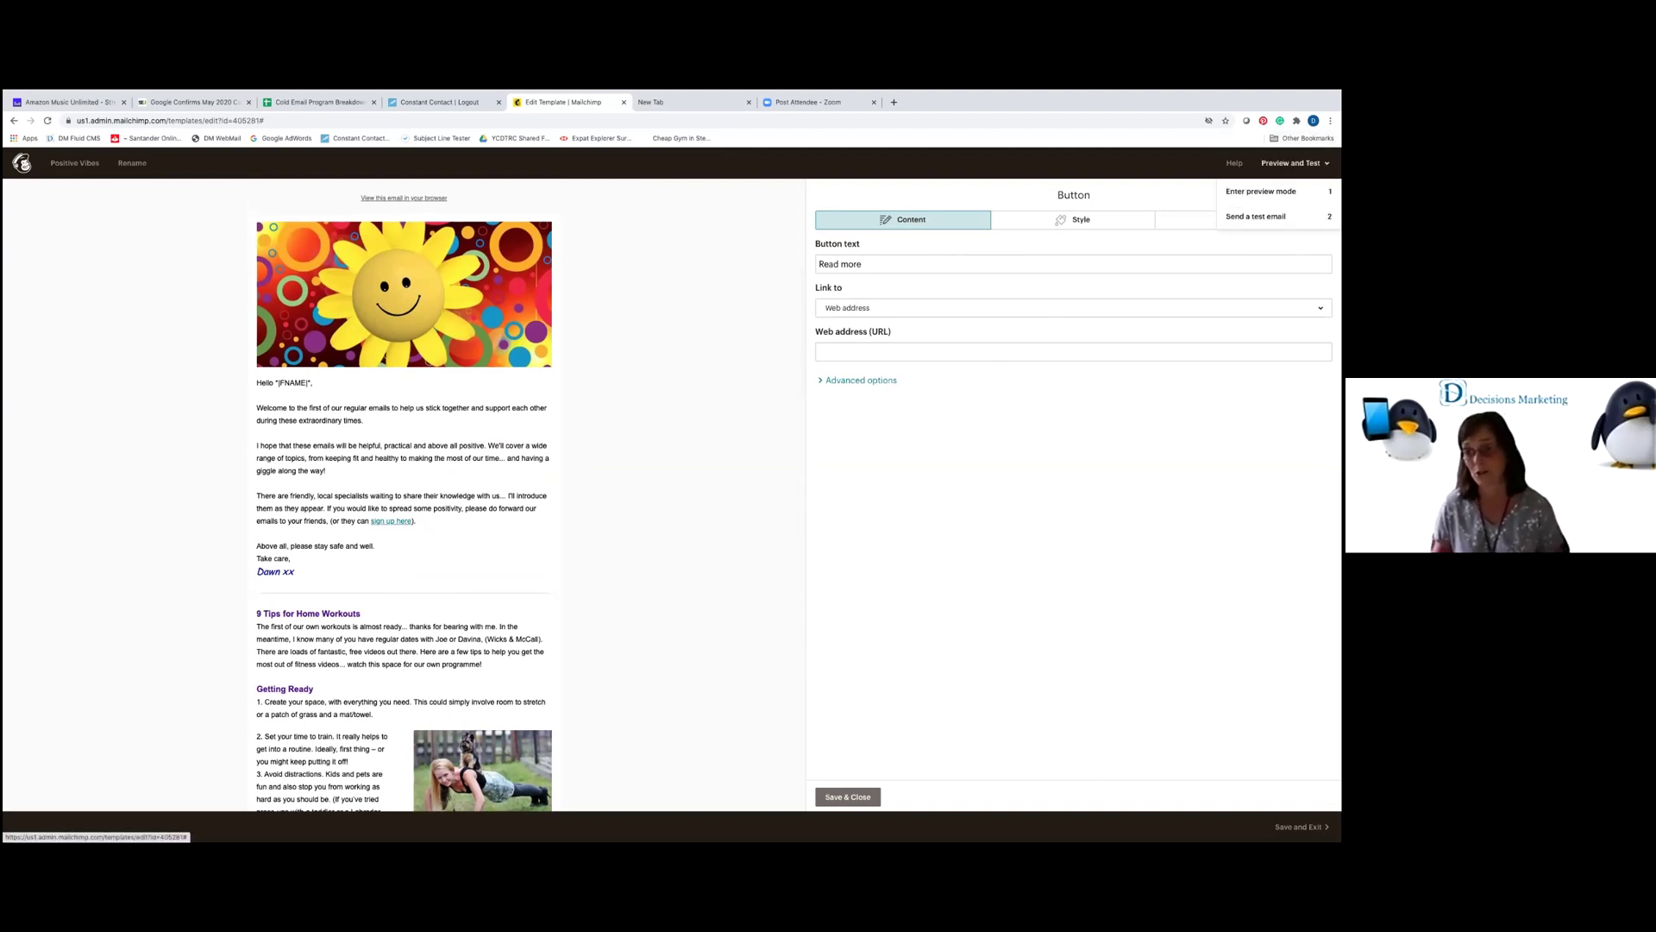
pyautogui.click(1261, 191)
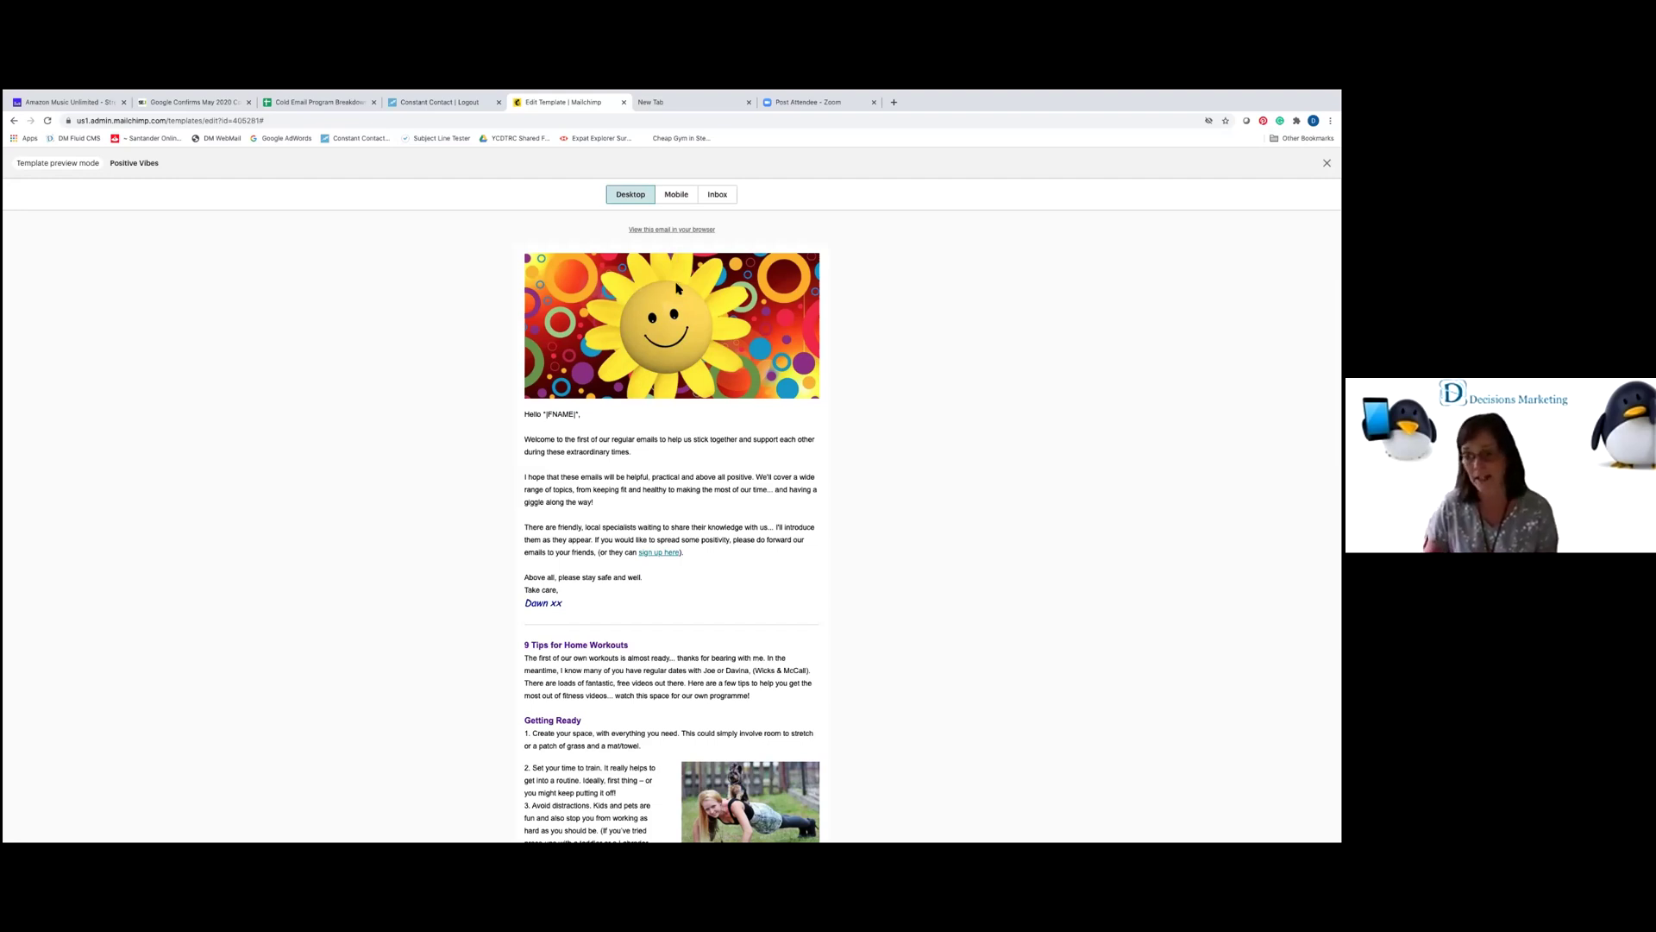
pyautogui.click(677, 197)
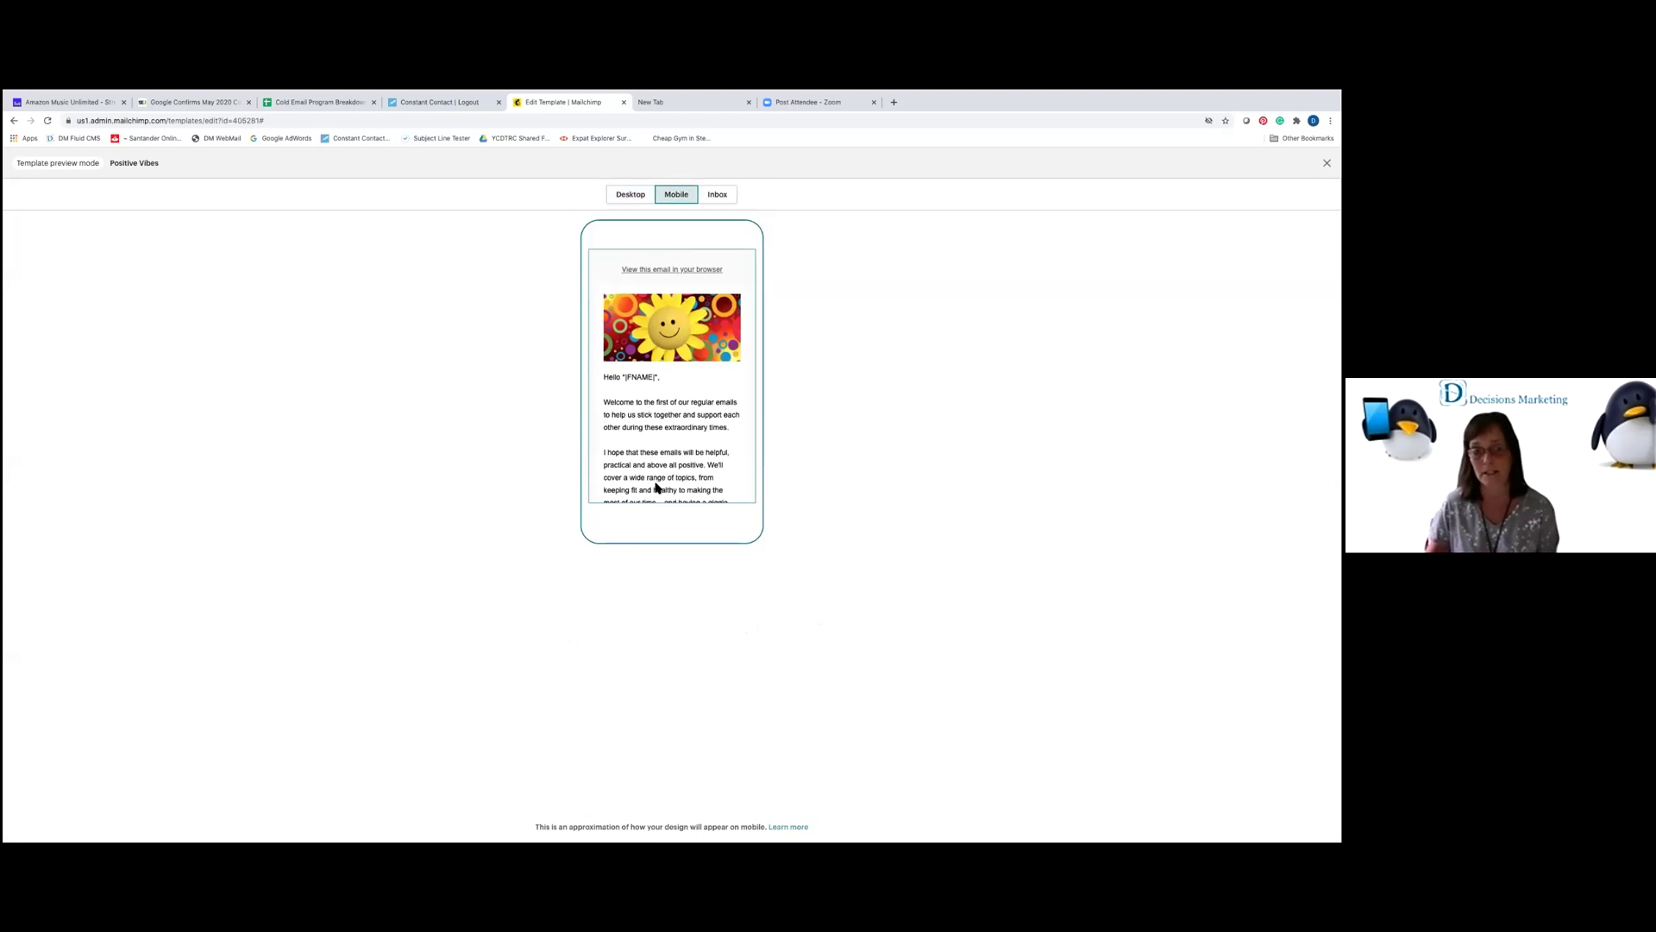
pyautogui.scroll(-10, 668, 420)
pyautogui.scroll(-15, 669, 420)
pyautogui.scroll(-15, 668, 422)
pyautogui.scroll(3, 668, 421)
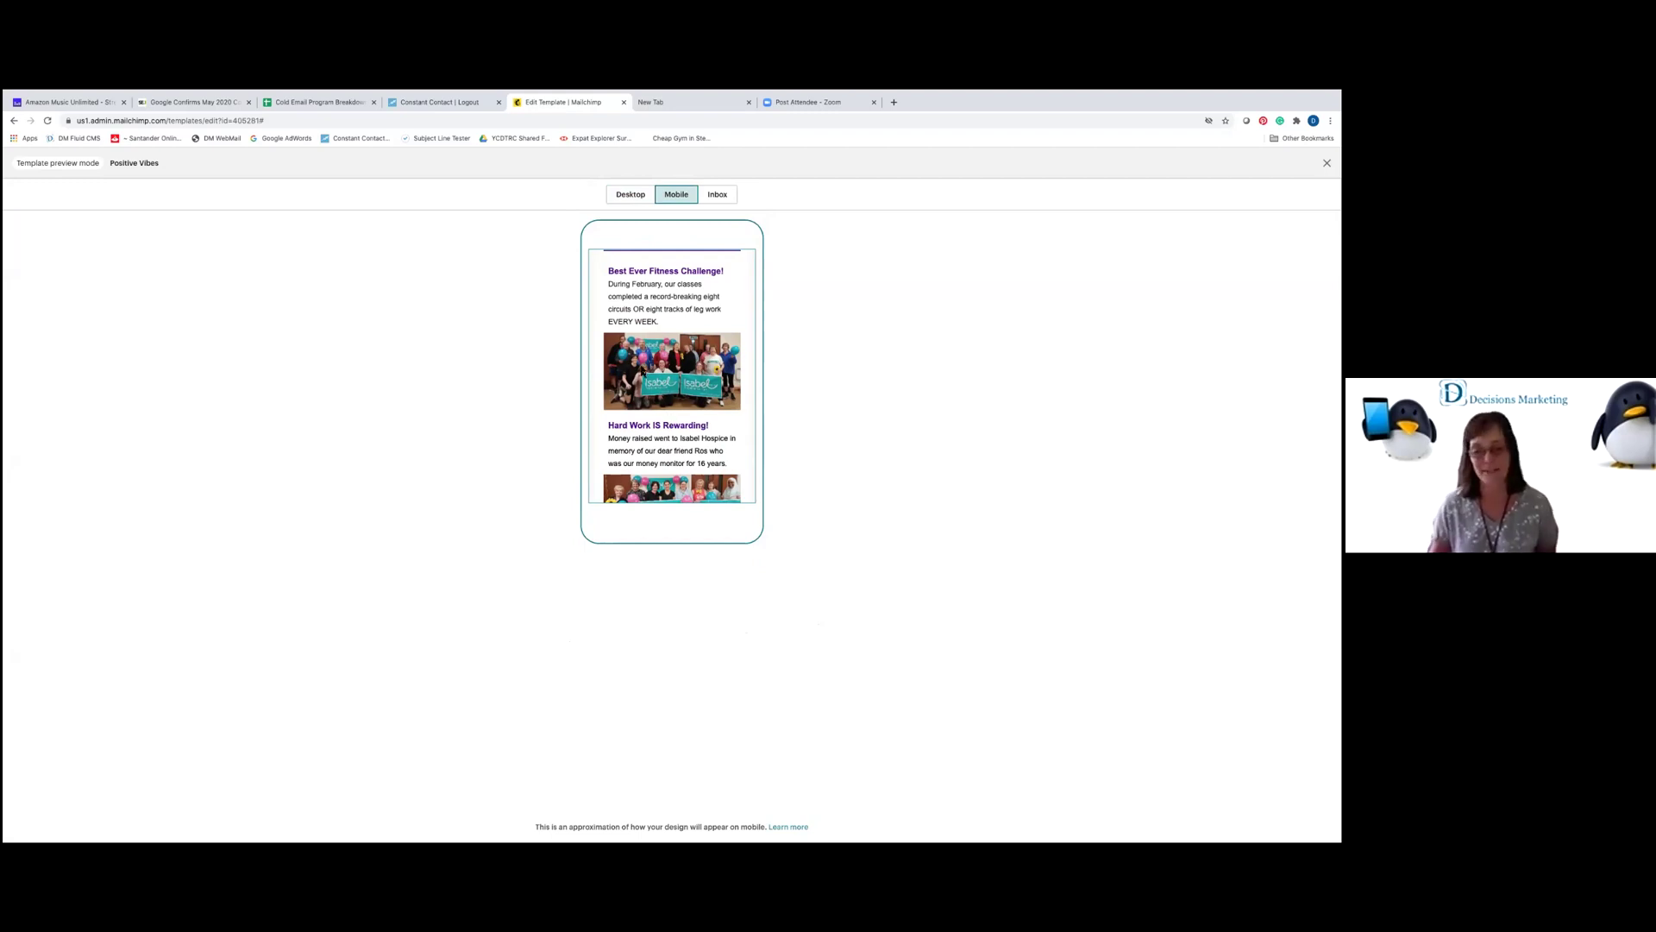
pyautogui.scroll(-3, 677, 446)
pyautogui.scroll(-2, 677, 446)
pyautogui.scroll(10, 676, 450)
pyautogui.scroll(4, 676, 453)
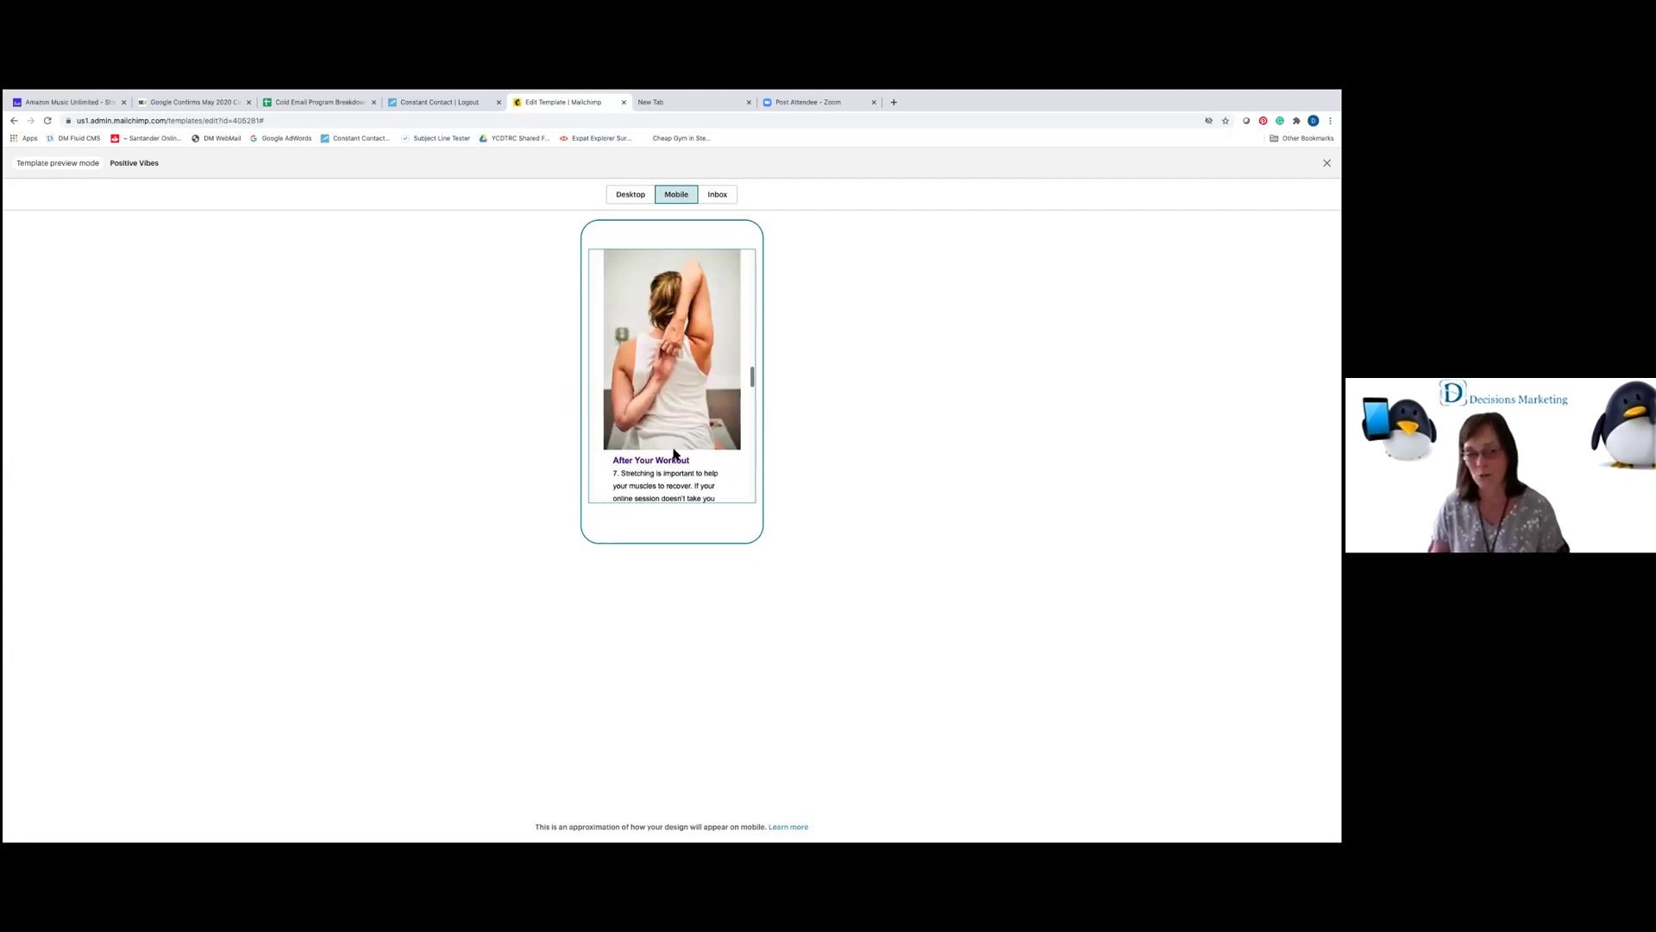
# Examine the After Your Workout section's image and text order in the mobile preview, return to the desktop preview and exit preview mode.
pyautogui.scroll(-2, 678, 466)
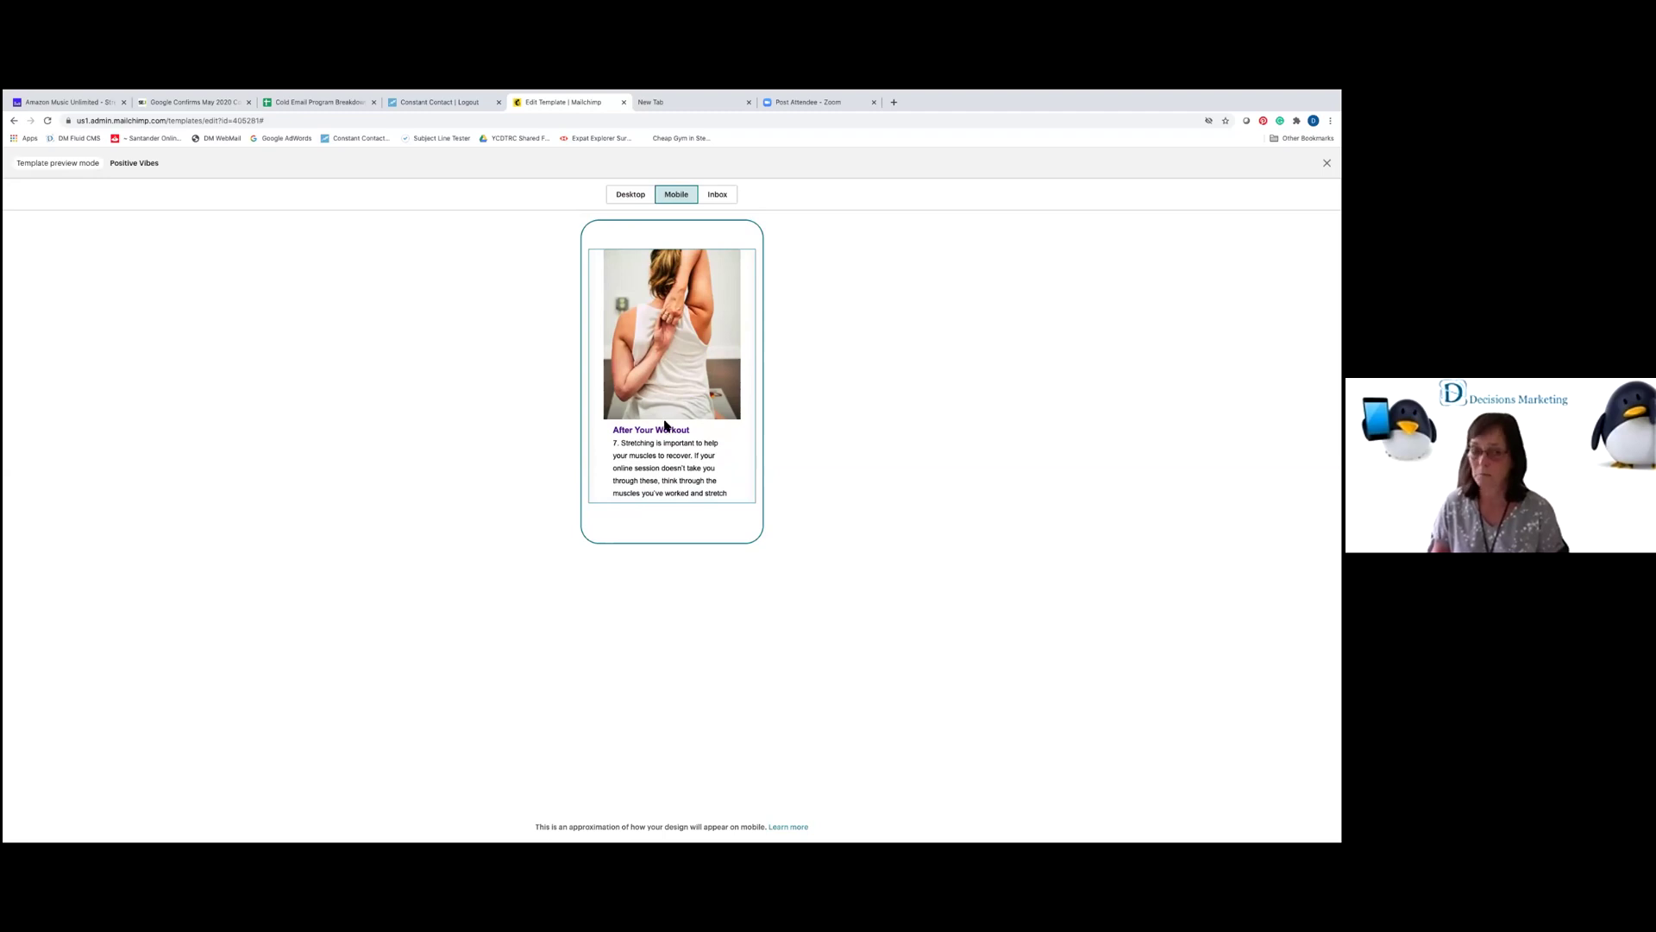
pyautogui.scroll(3, 670, 466)
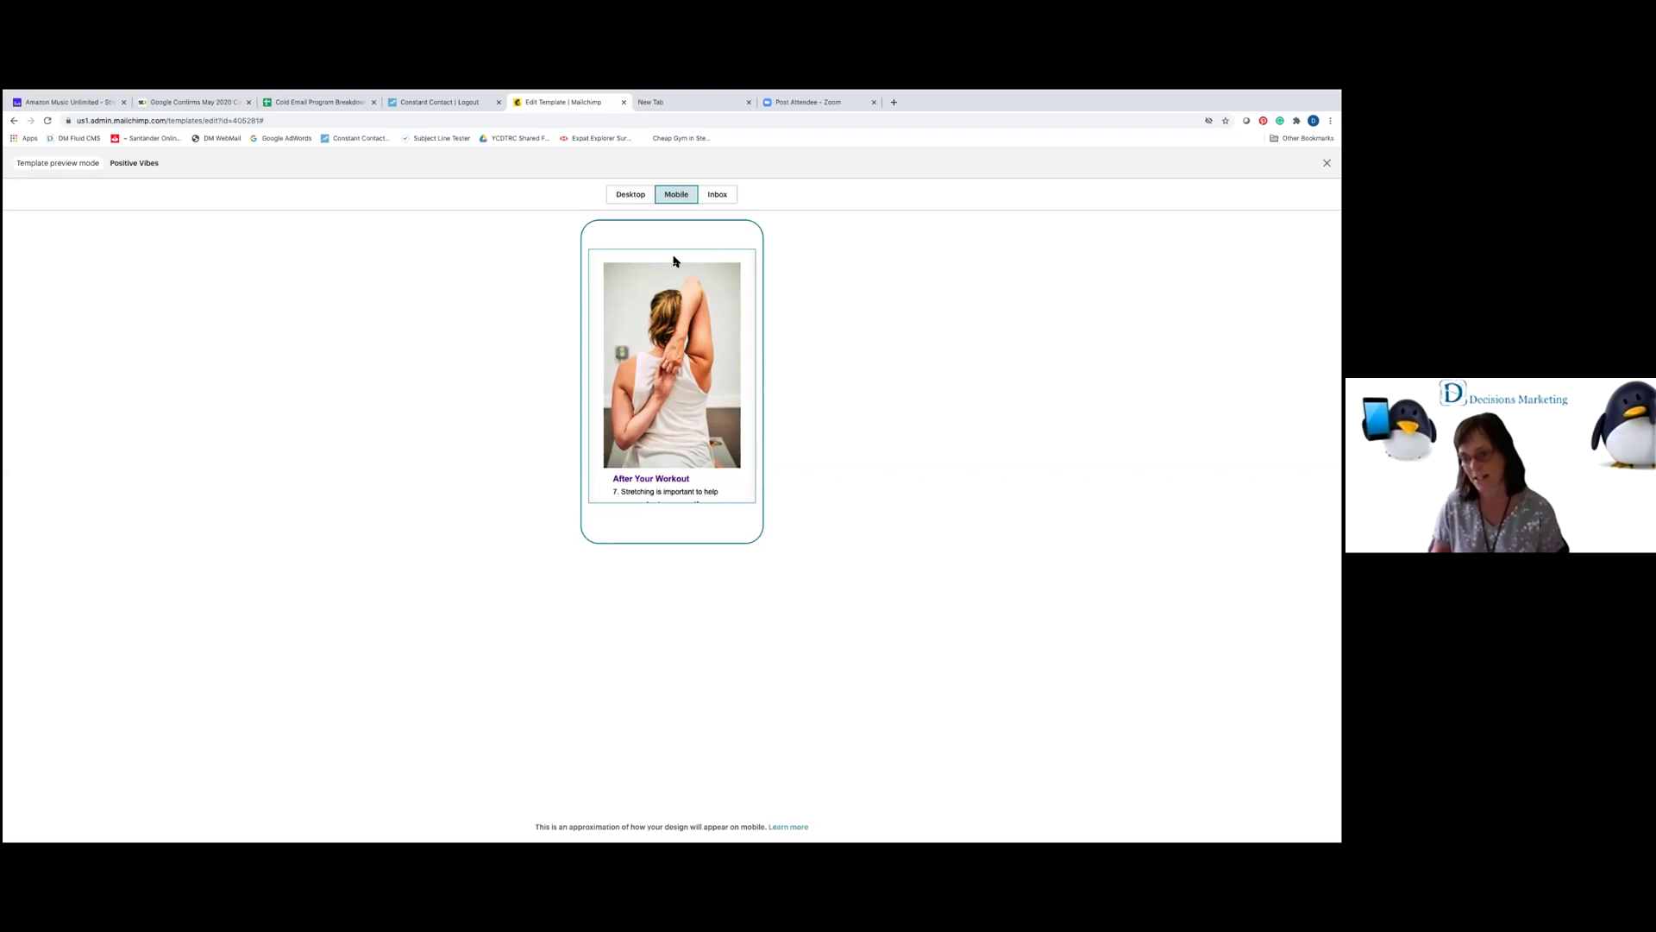
pyautogui.scroll(-2, 681, 332)
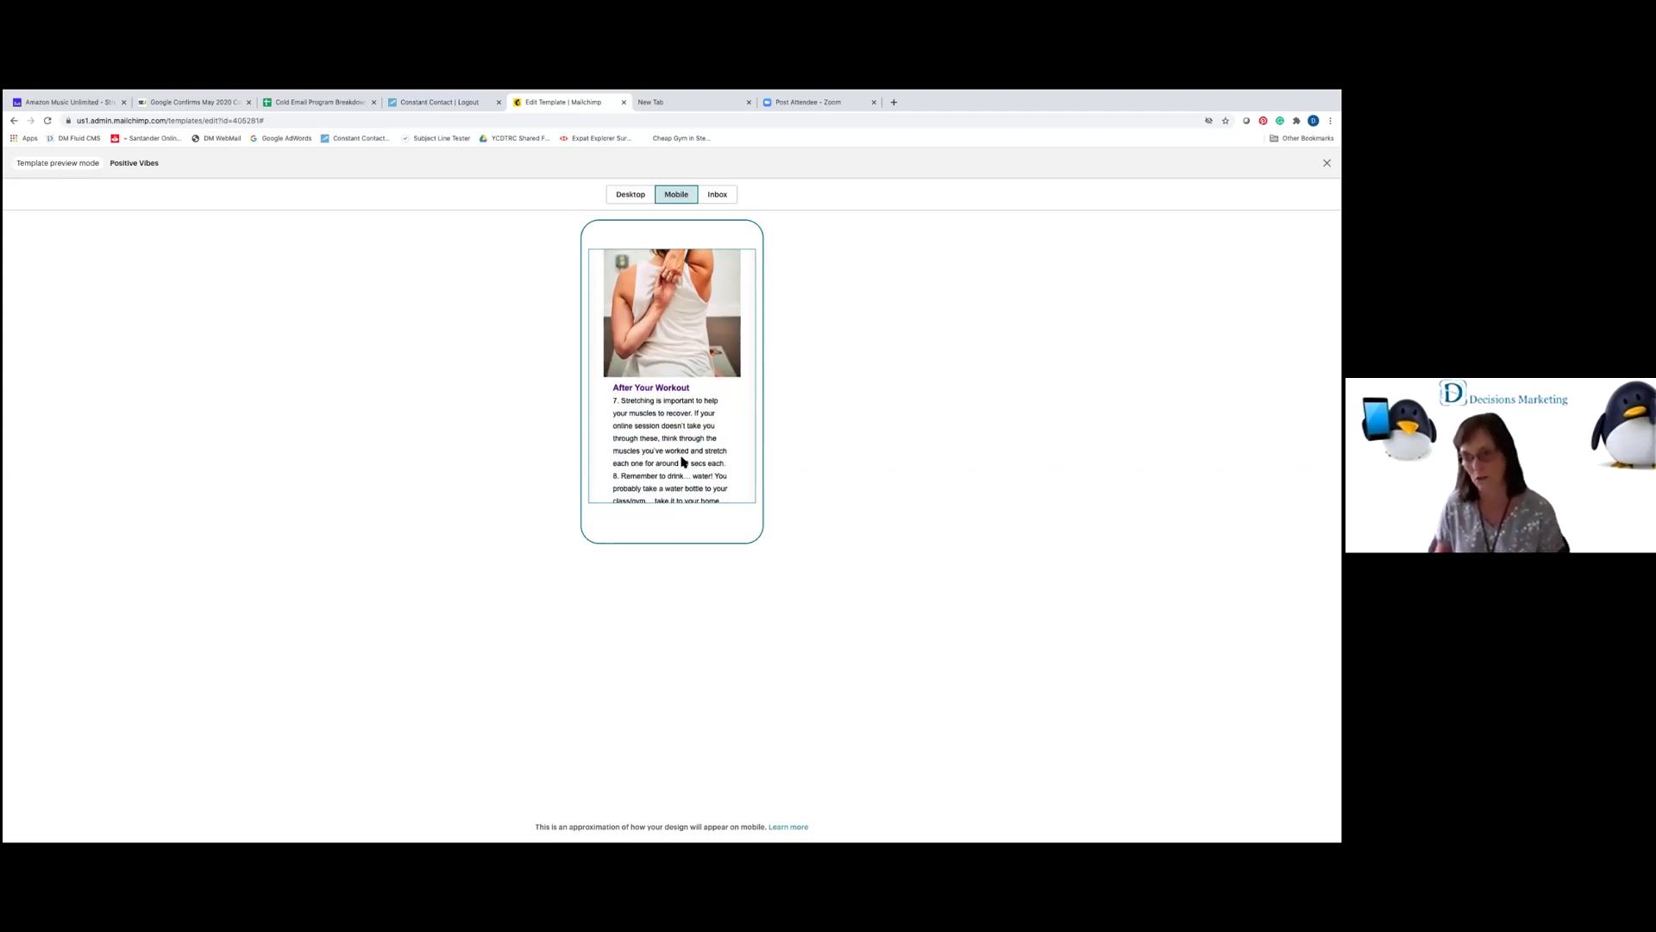
pyautogui.scroll(20, 681, 463)
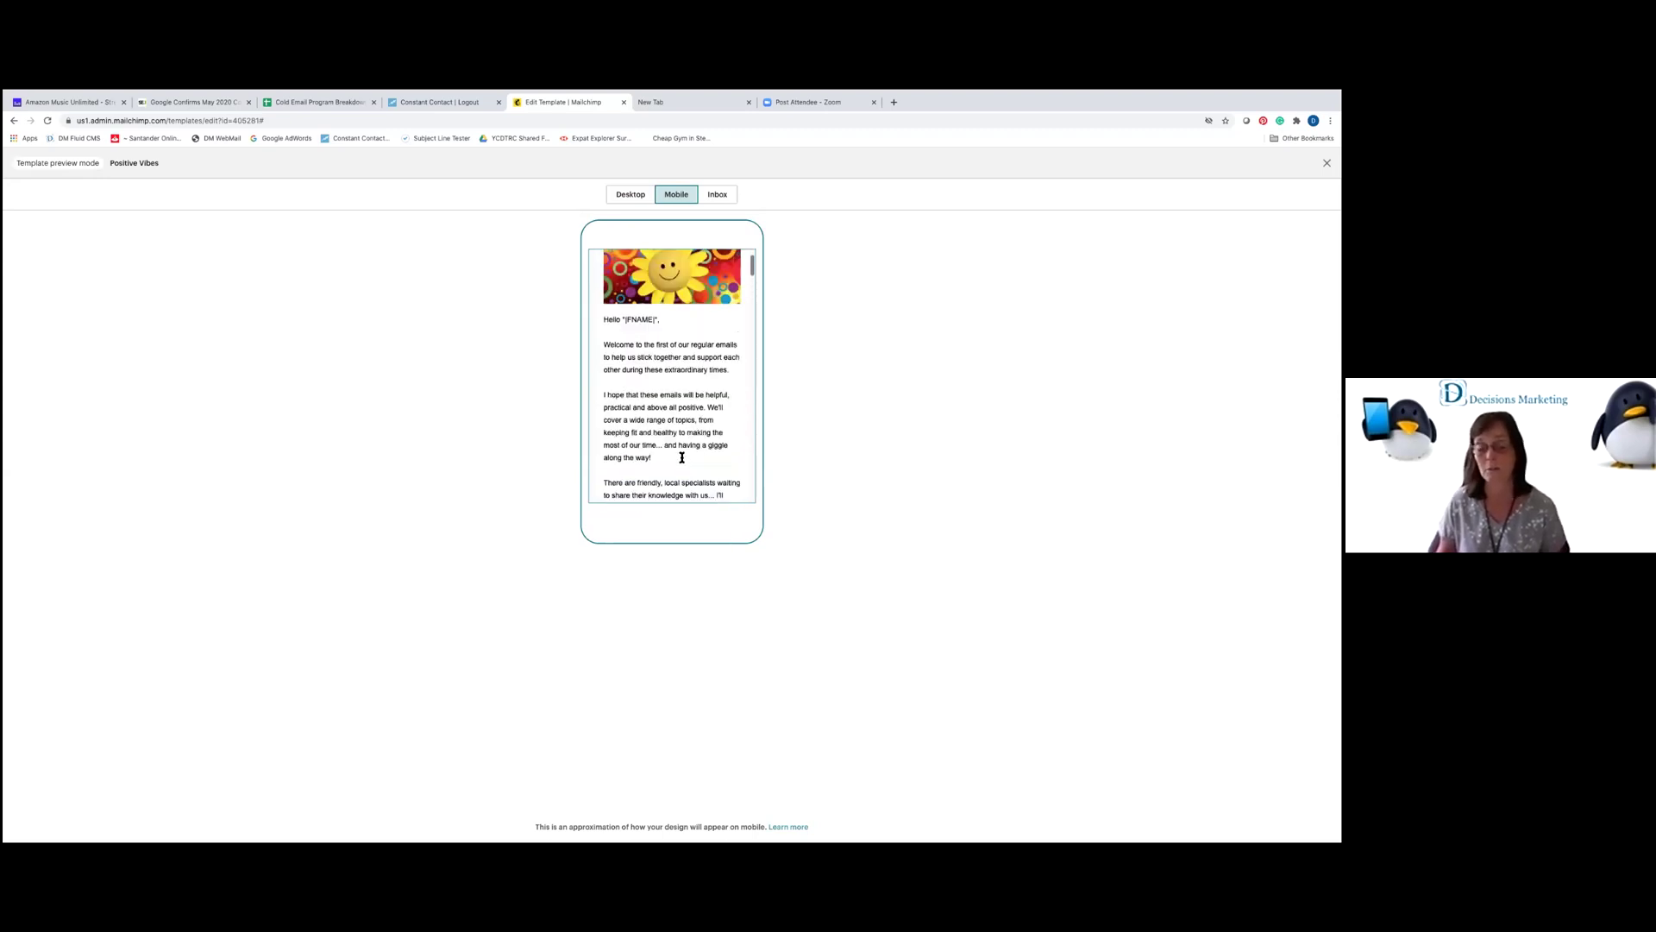
pyautogui.click(630, 196)
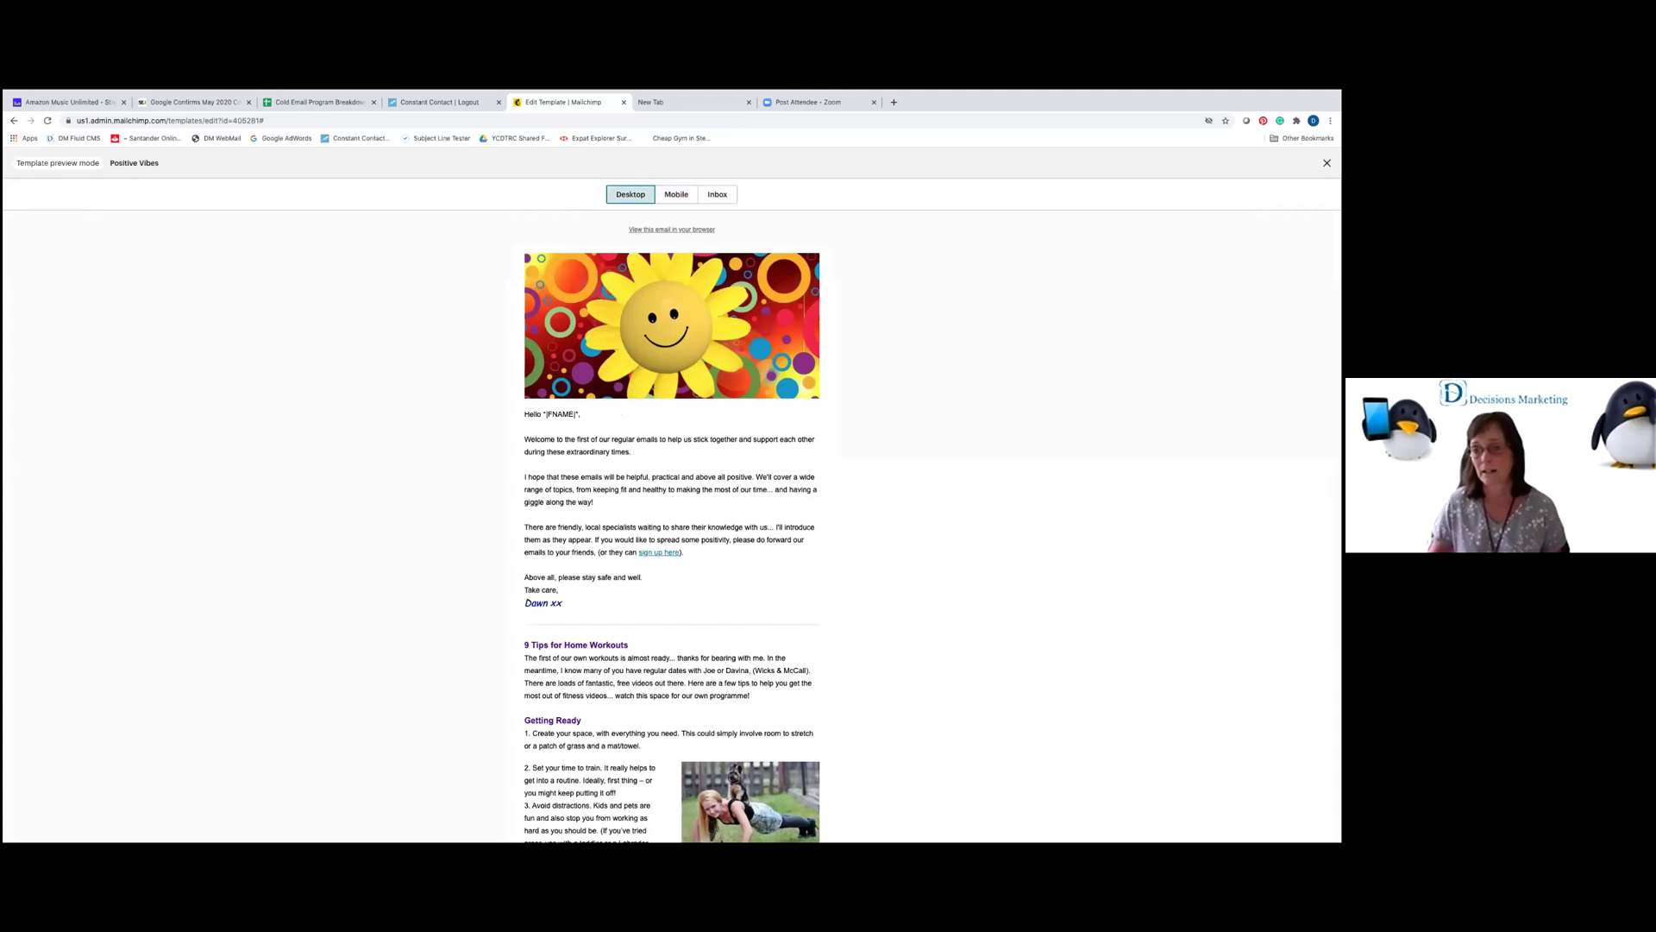
pyautogui.press('Escape')
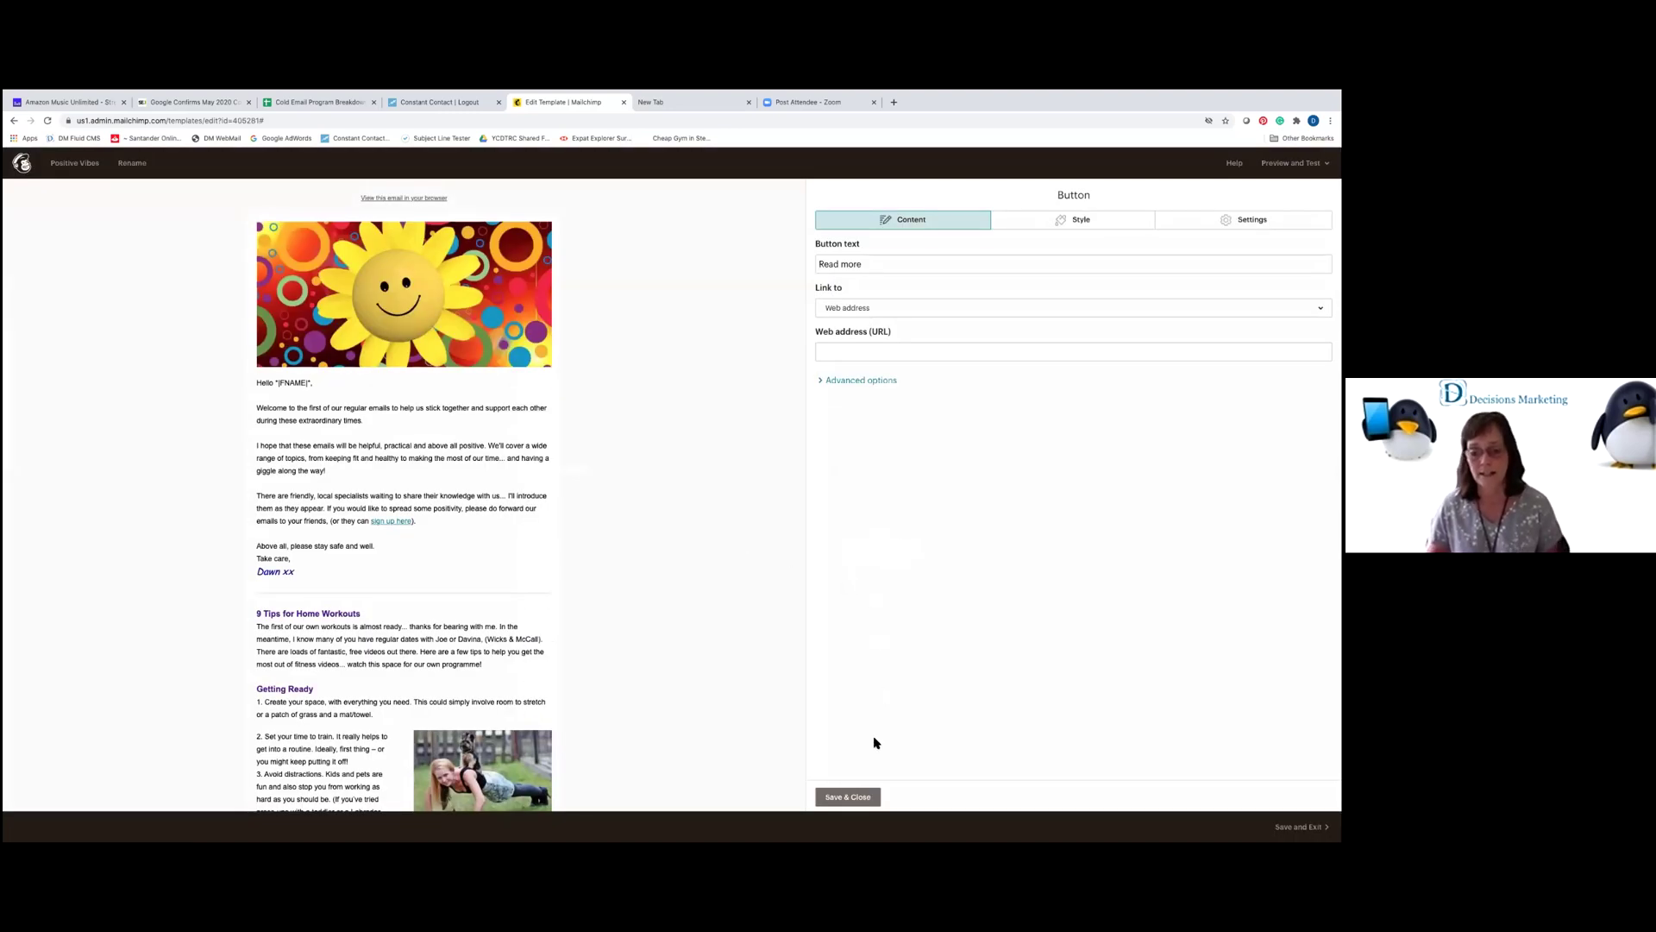
# Save and close the Read more button block, and save and exit the template.
pyautogui.click(847, 796)
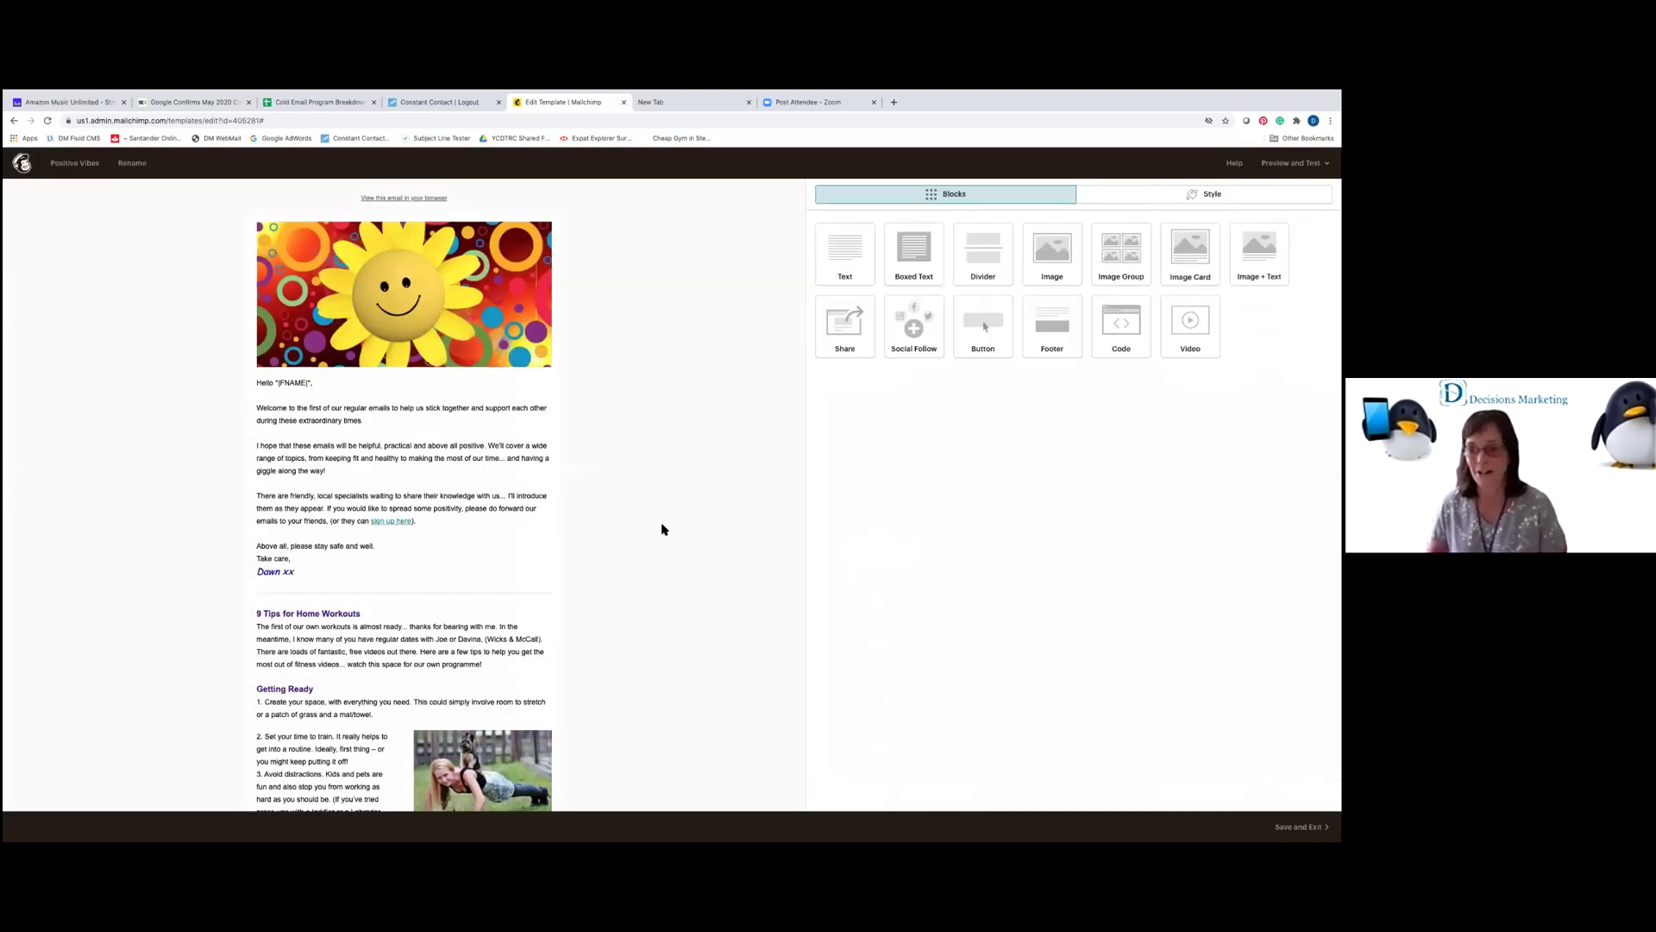
pyautogui.scroll(-4, 663, 529)
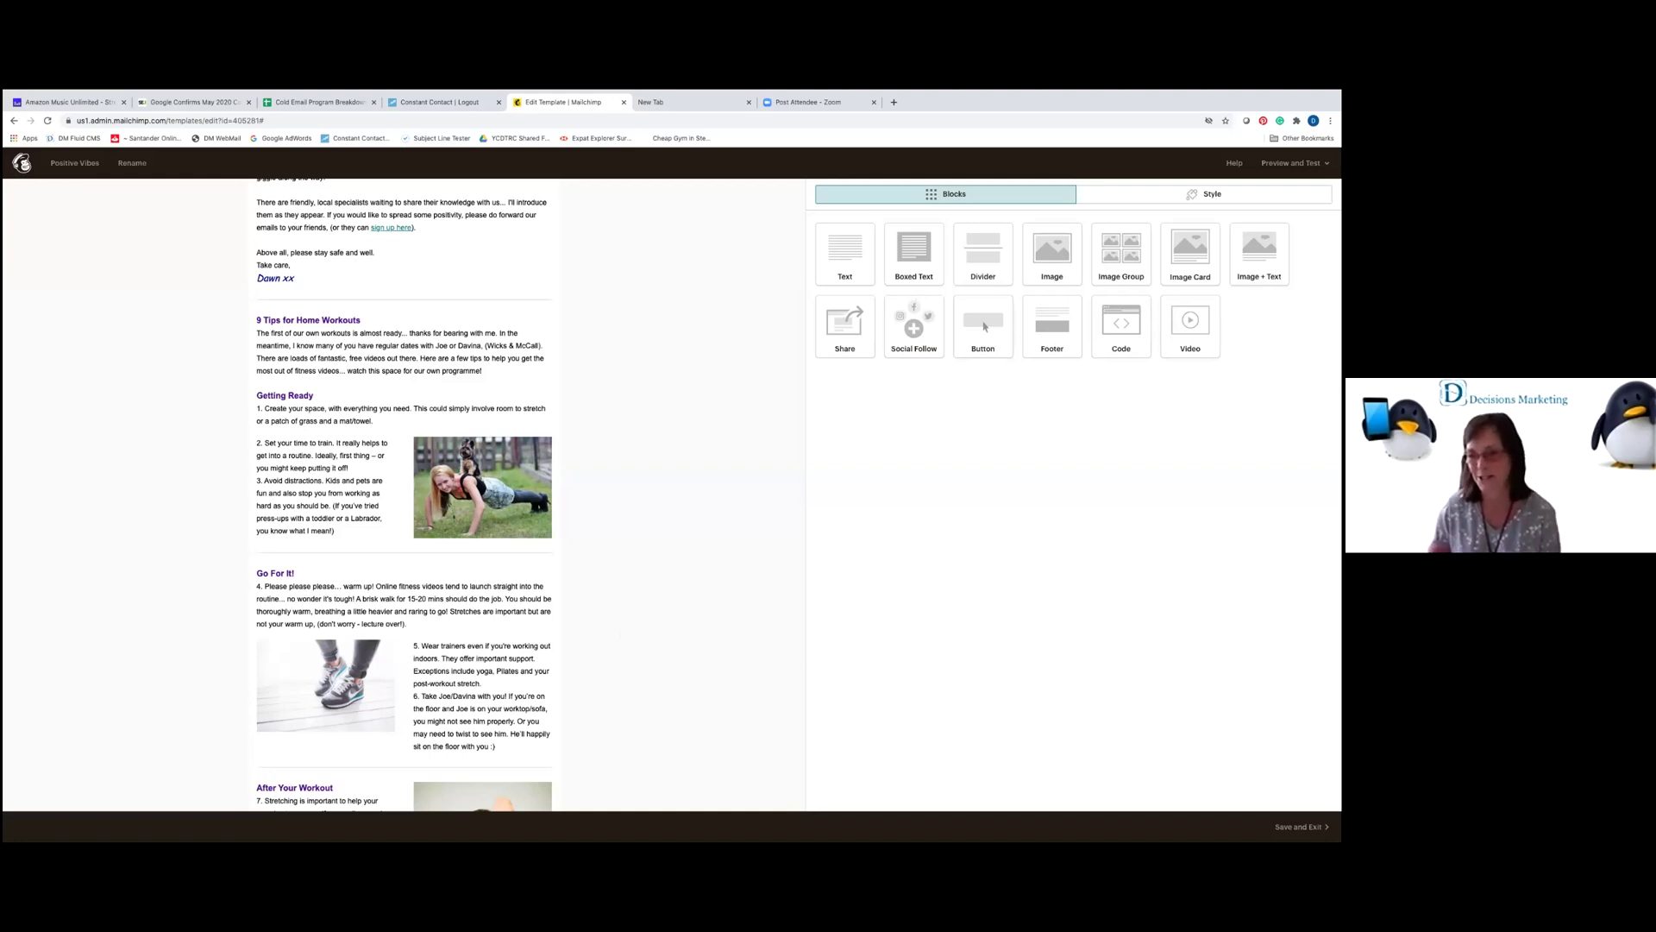
pyautogui.click(1291, 163)
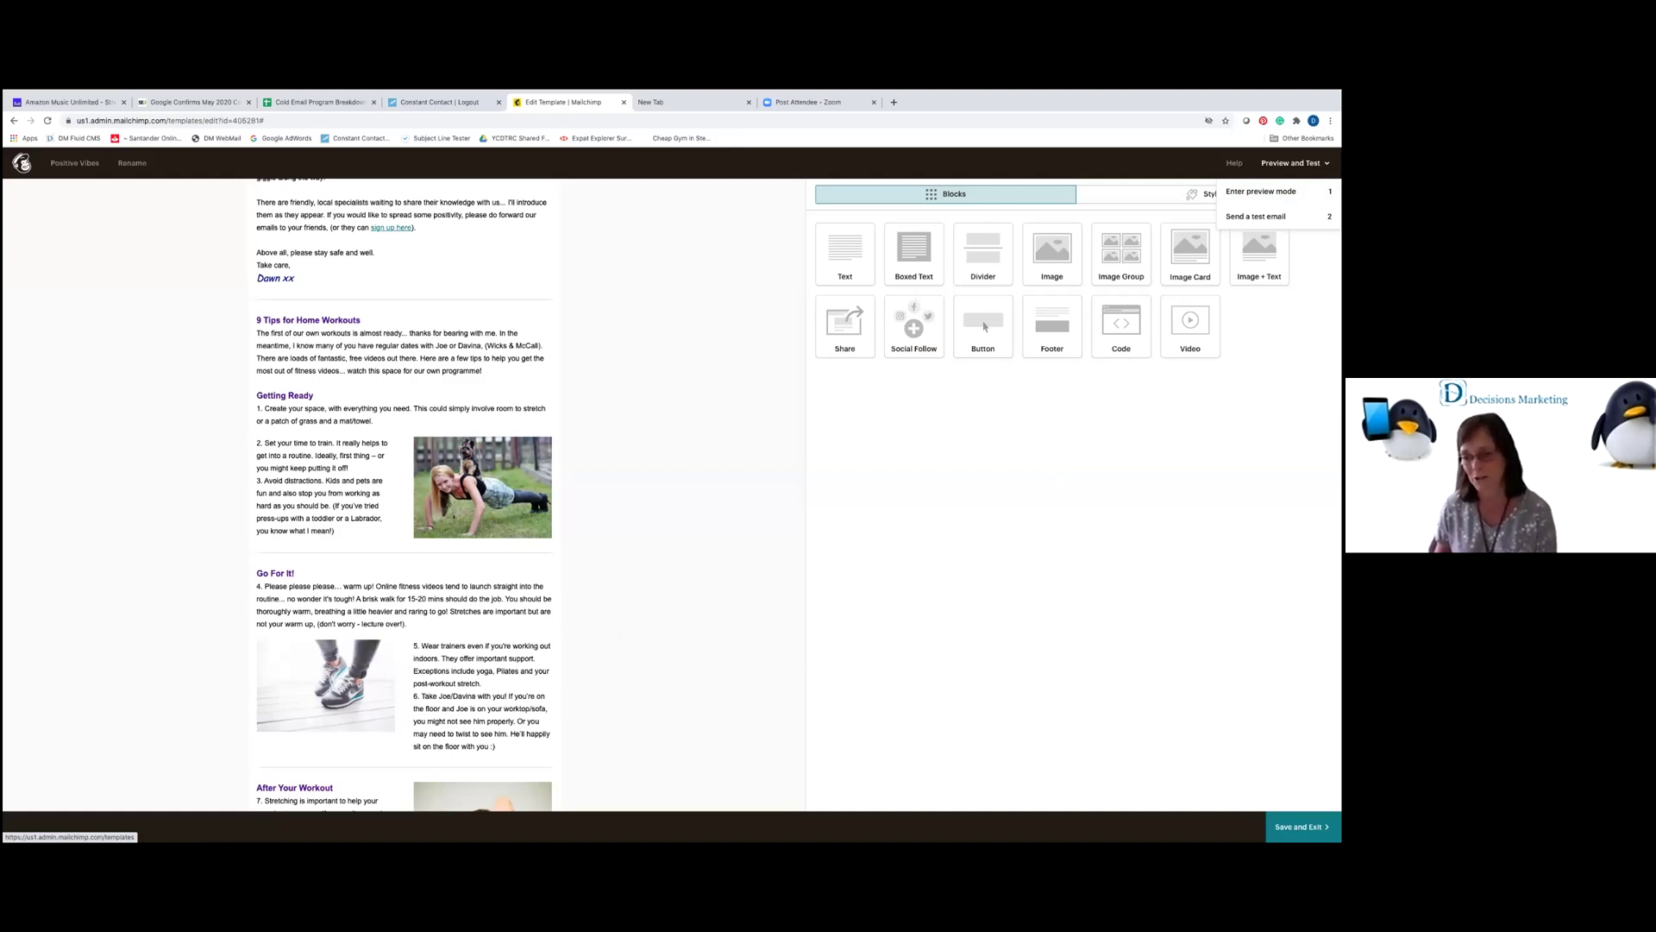
pyautogui.click(1302, 826)
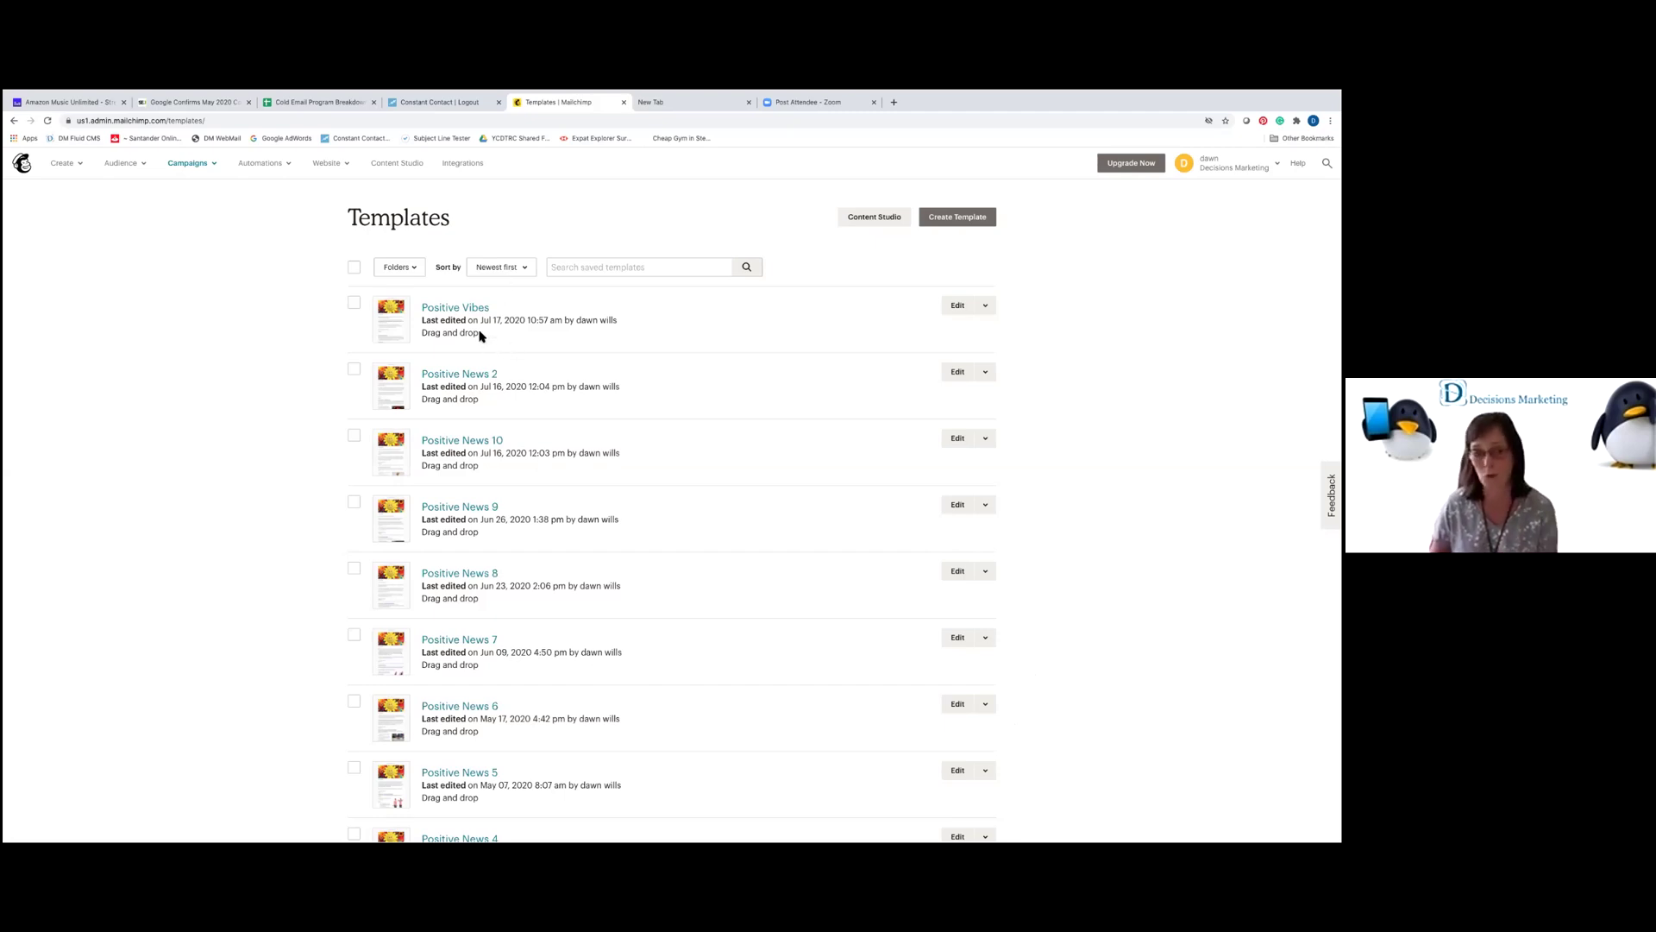
# Create a campaign from the Positive Vibes template and start adding its recipients.
pyautogui.click(985, 305)
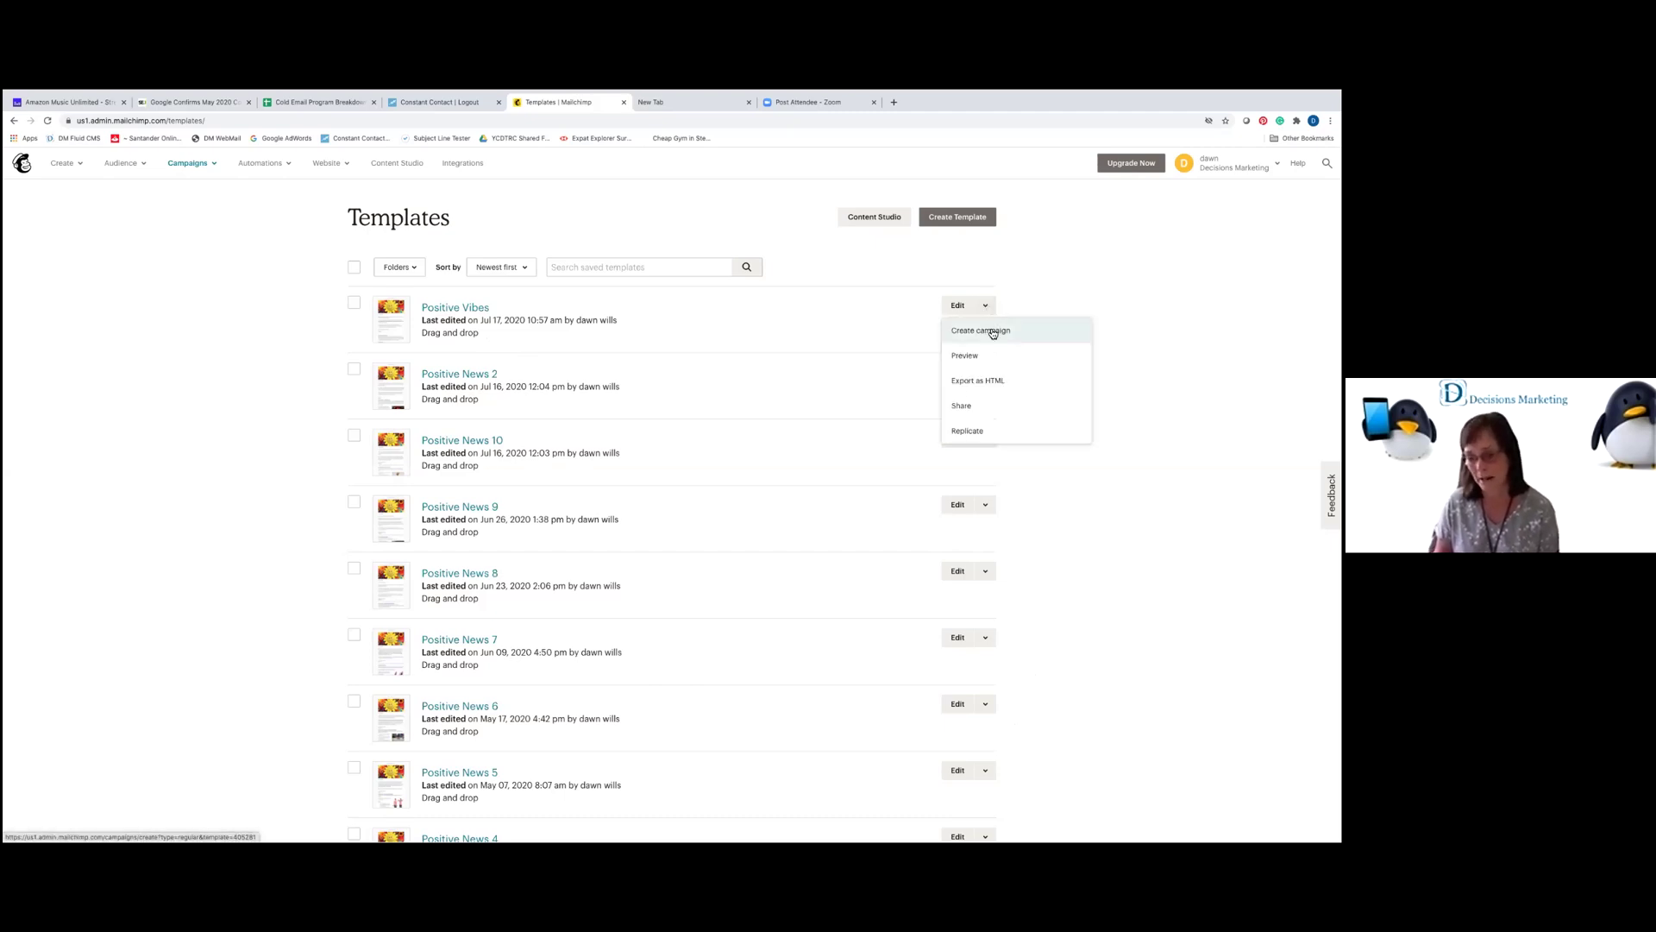
pyautogui.click(992, 331)
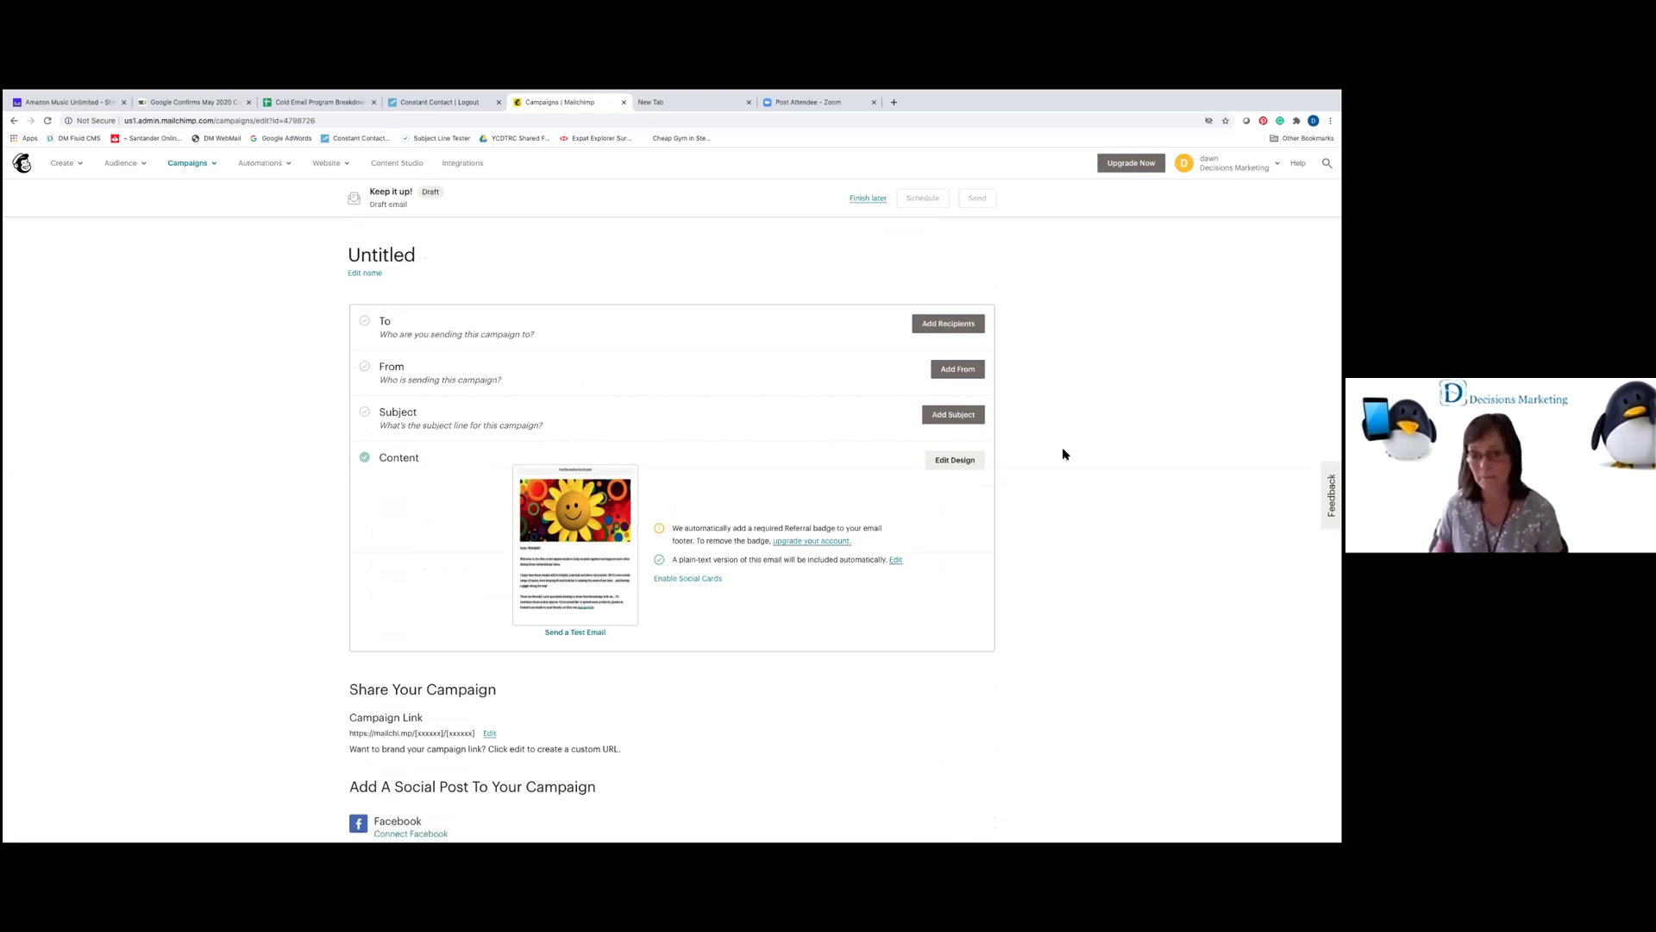
pyautogui.click(962, 326)
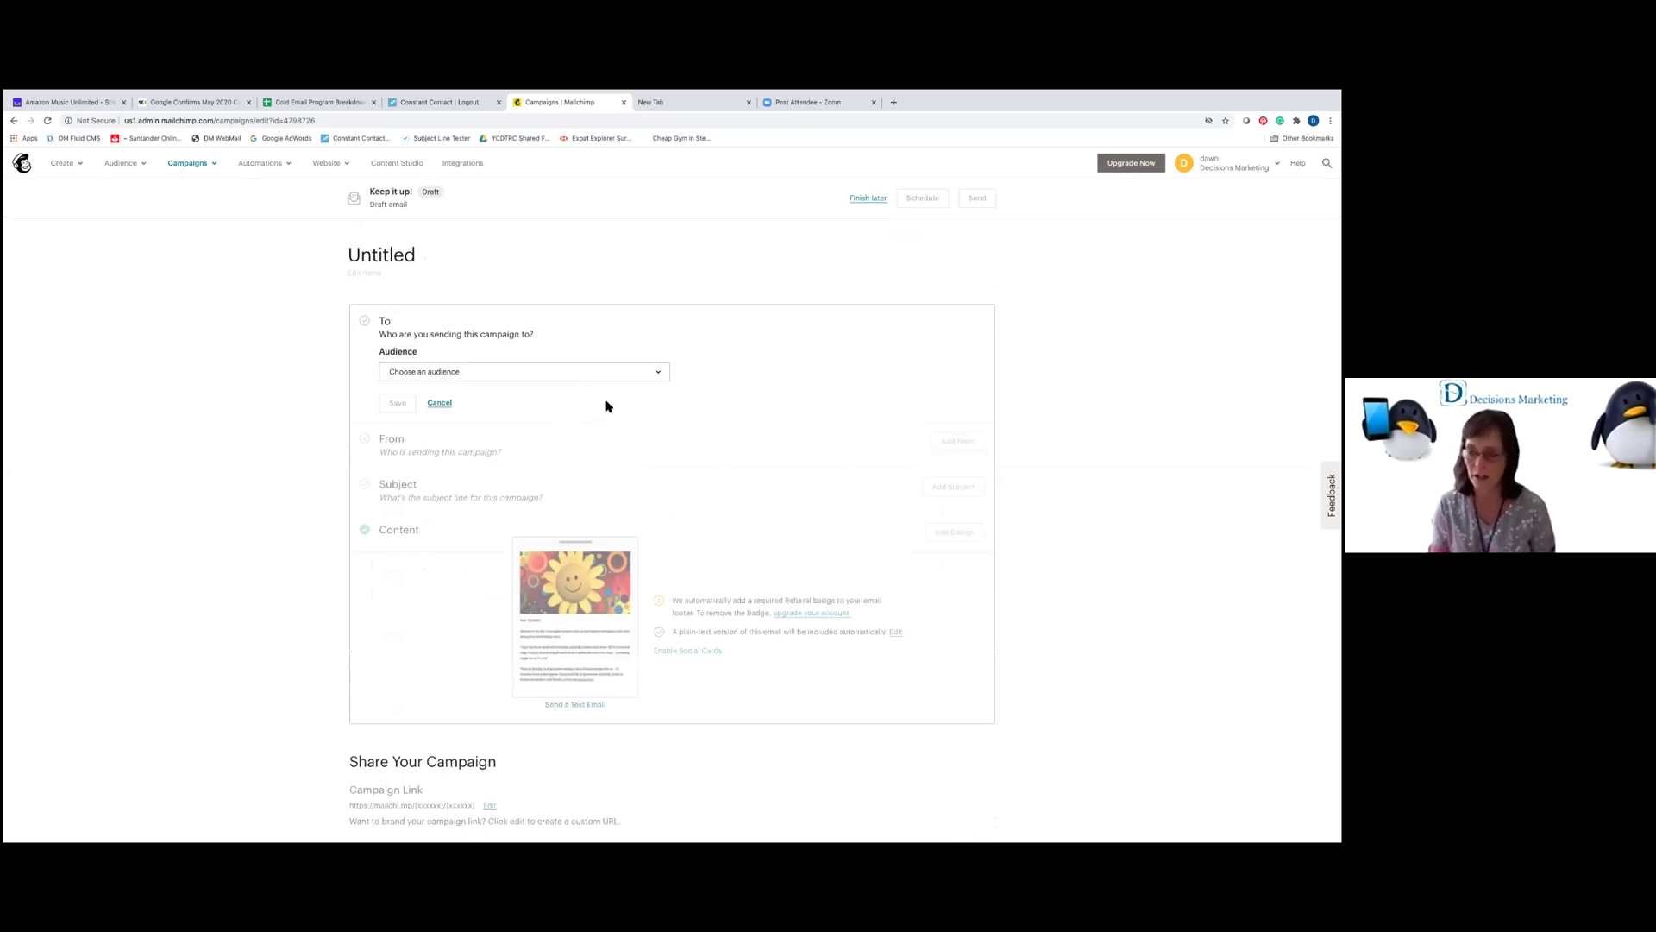
# Choose the Decisions Test audience for the campaign and restrict it to the enews tag.
pyautogui.click(653, 373)
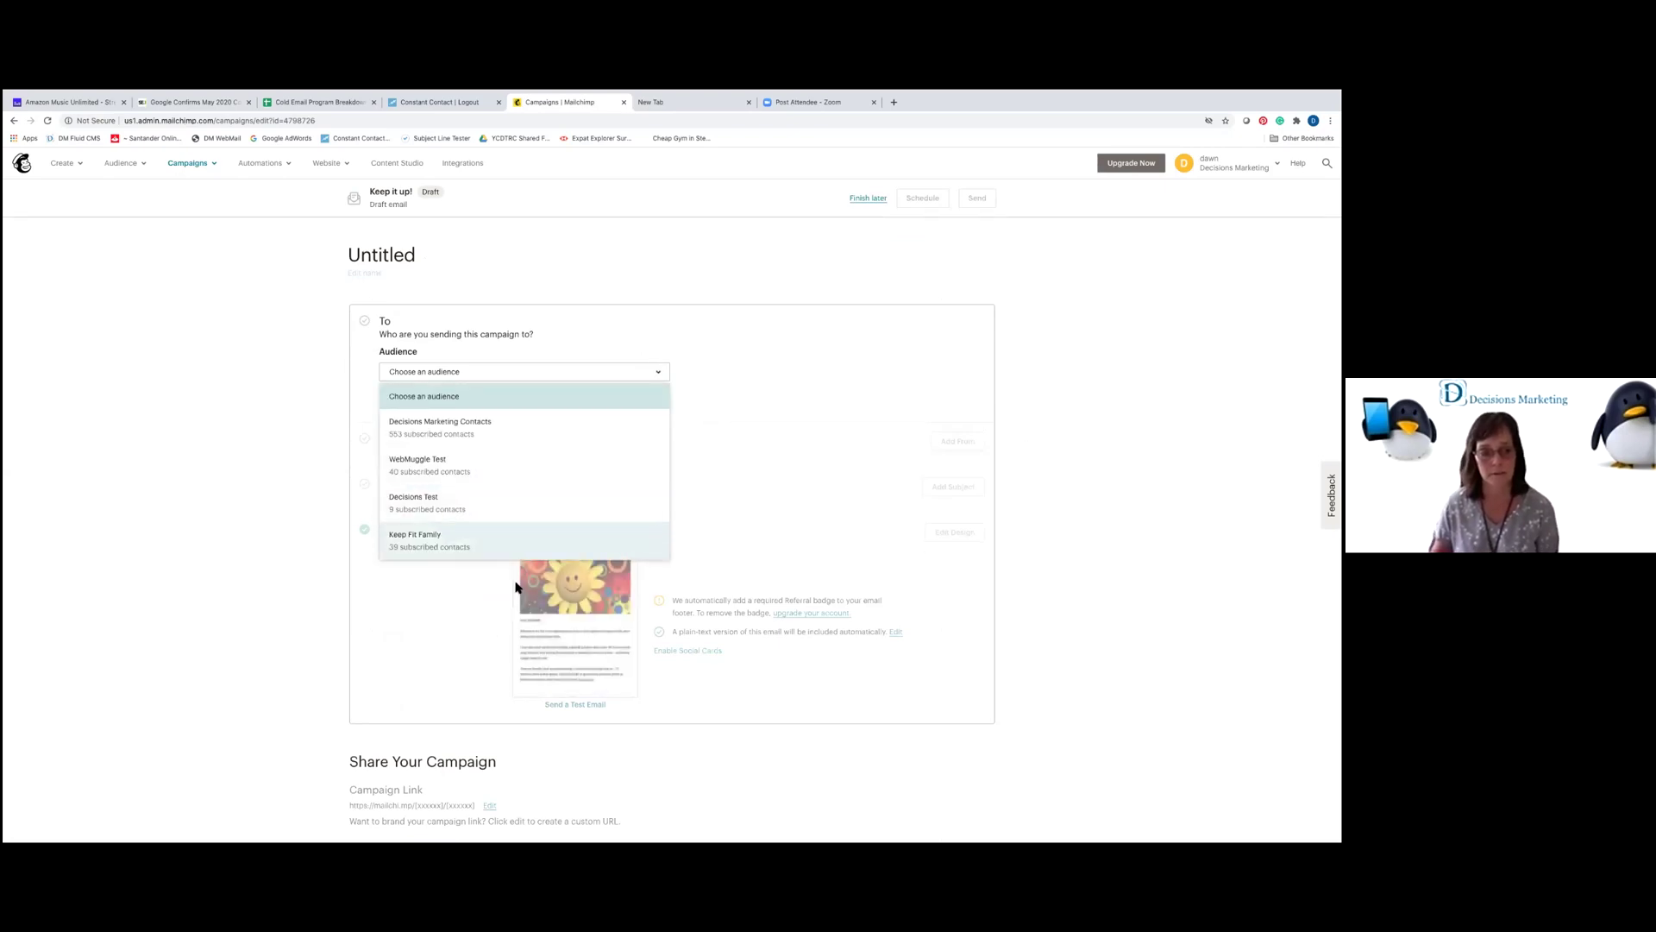
pyautogui.click(481, 500)
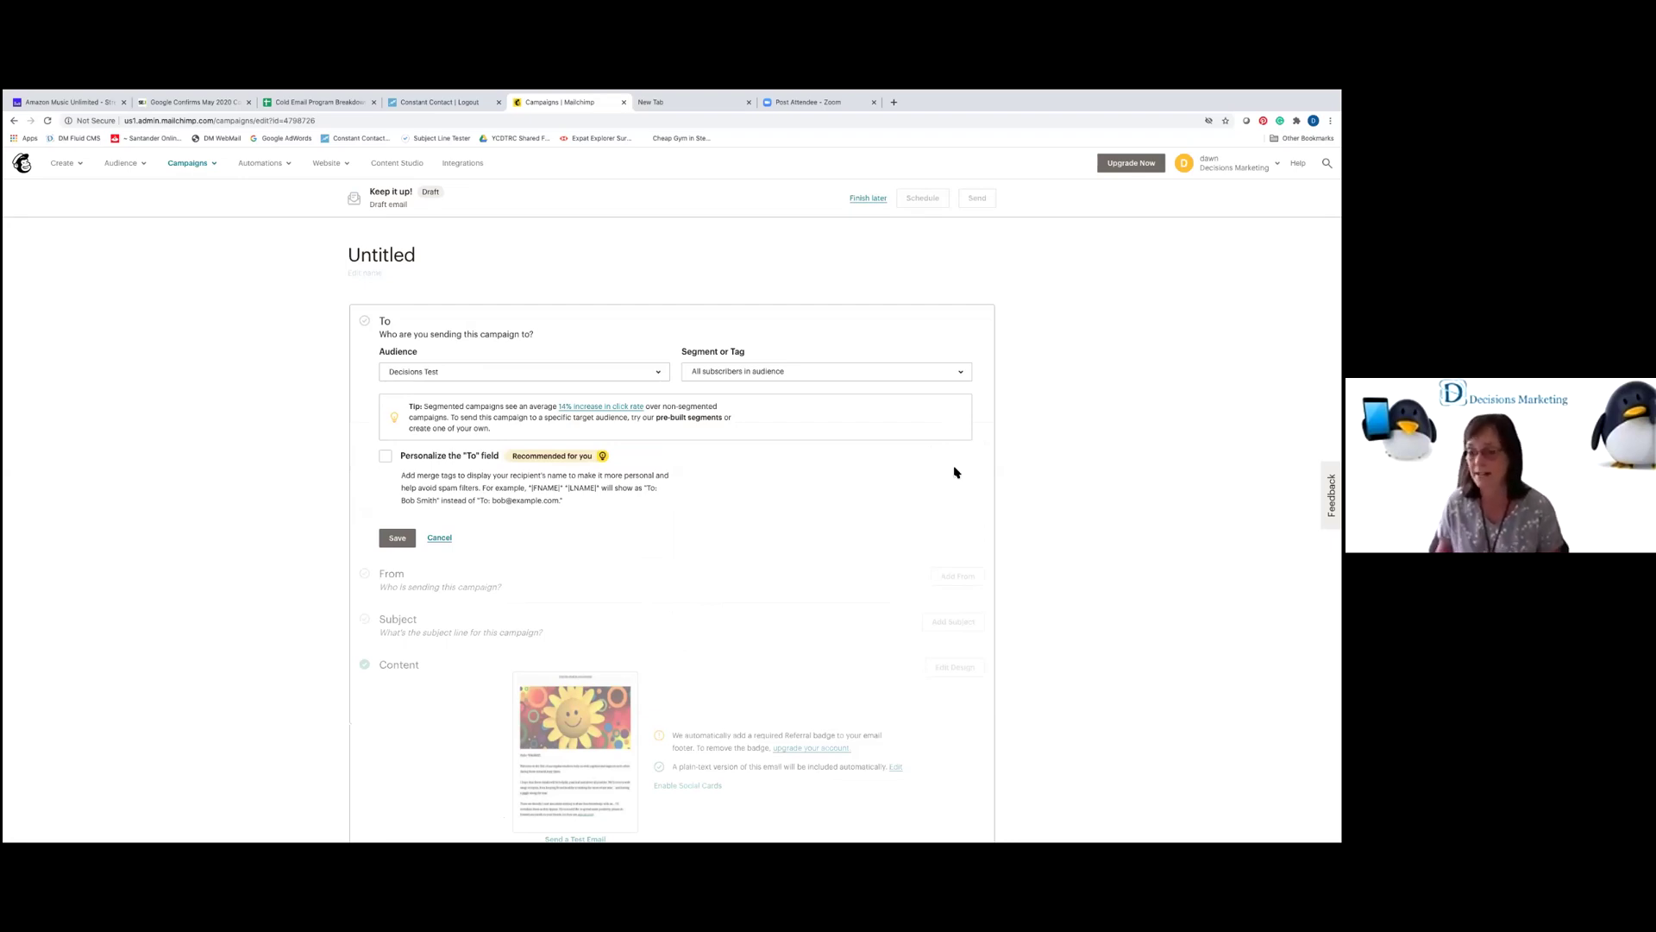
pyautogui.click(961, 375)
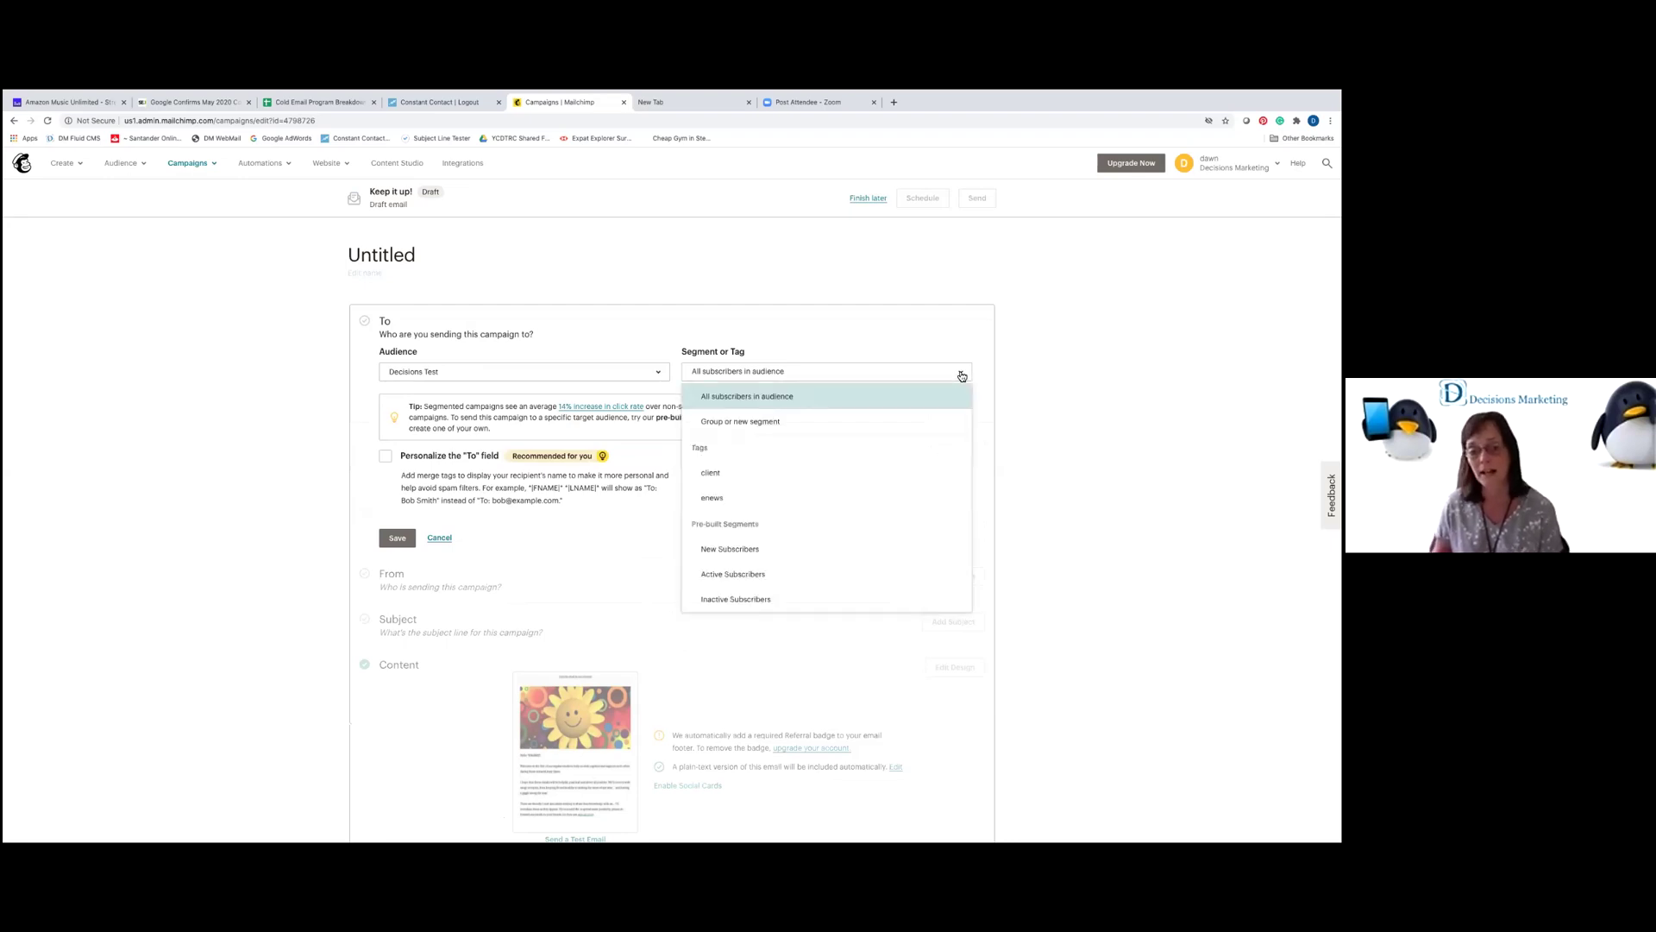
pyautogui.click(706, 498)
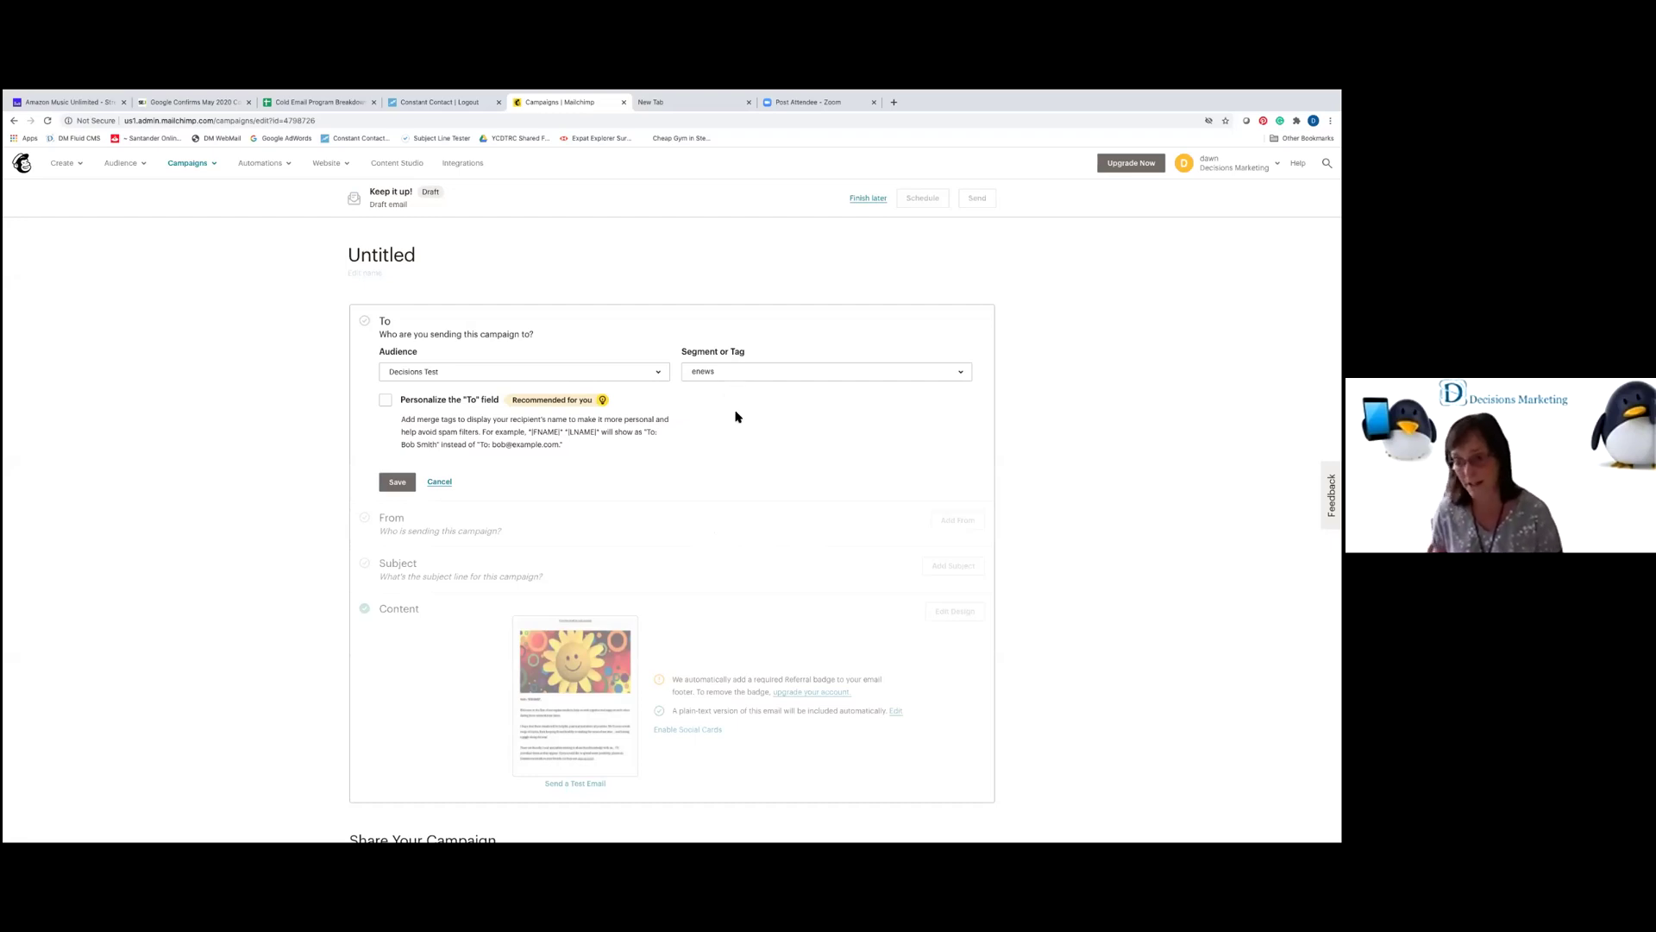
# Change the audience to Keep Fit Family and personalize the "To" field with the *|FNAME|* merge tag.
pyautogui.click(656, 374)
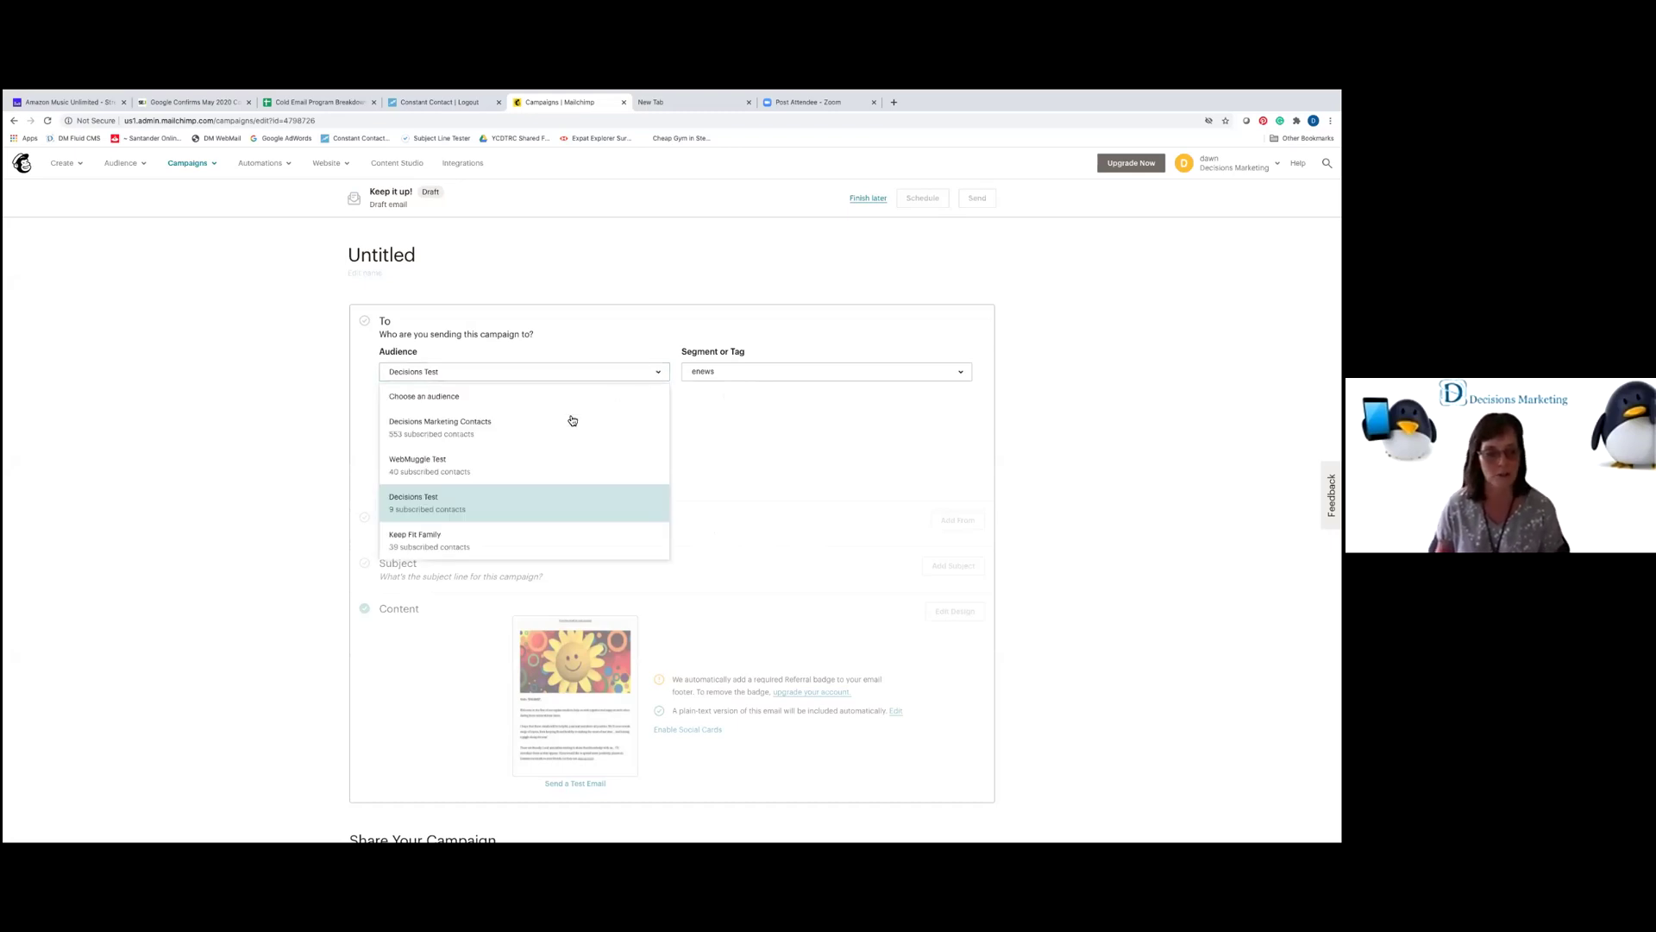
pyautogui.click(488, 540)
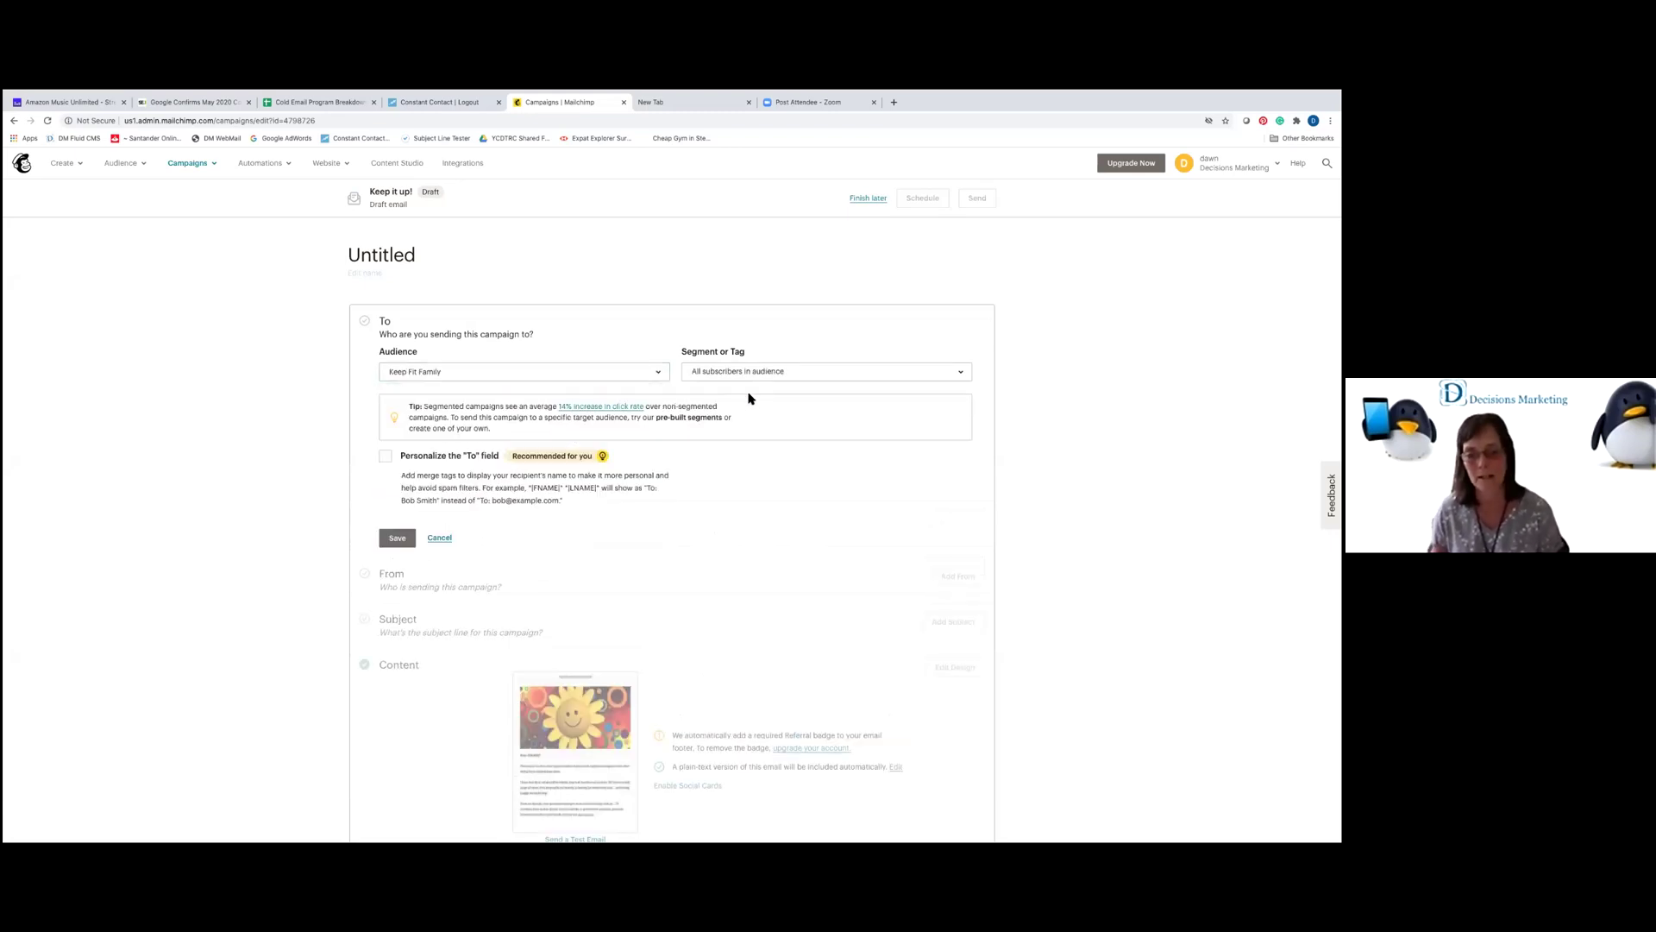
pyautogui.click(385, 456)
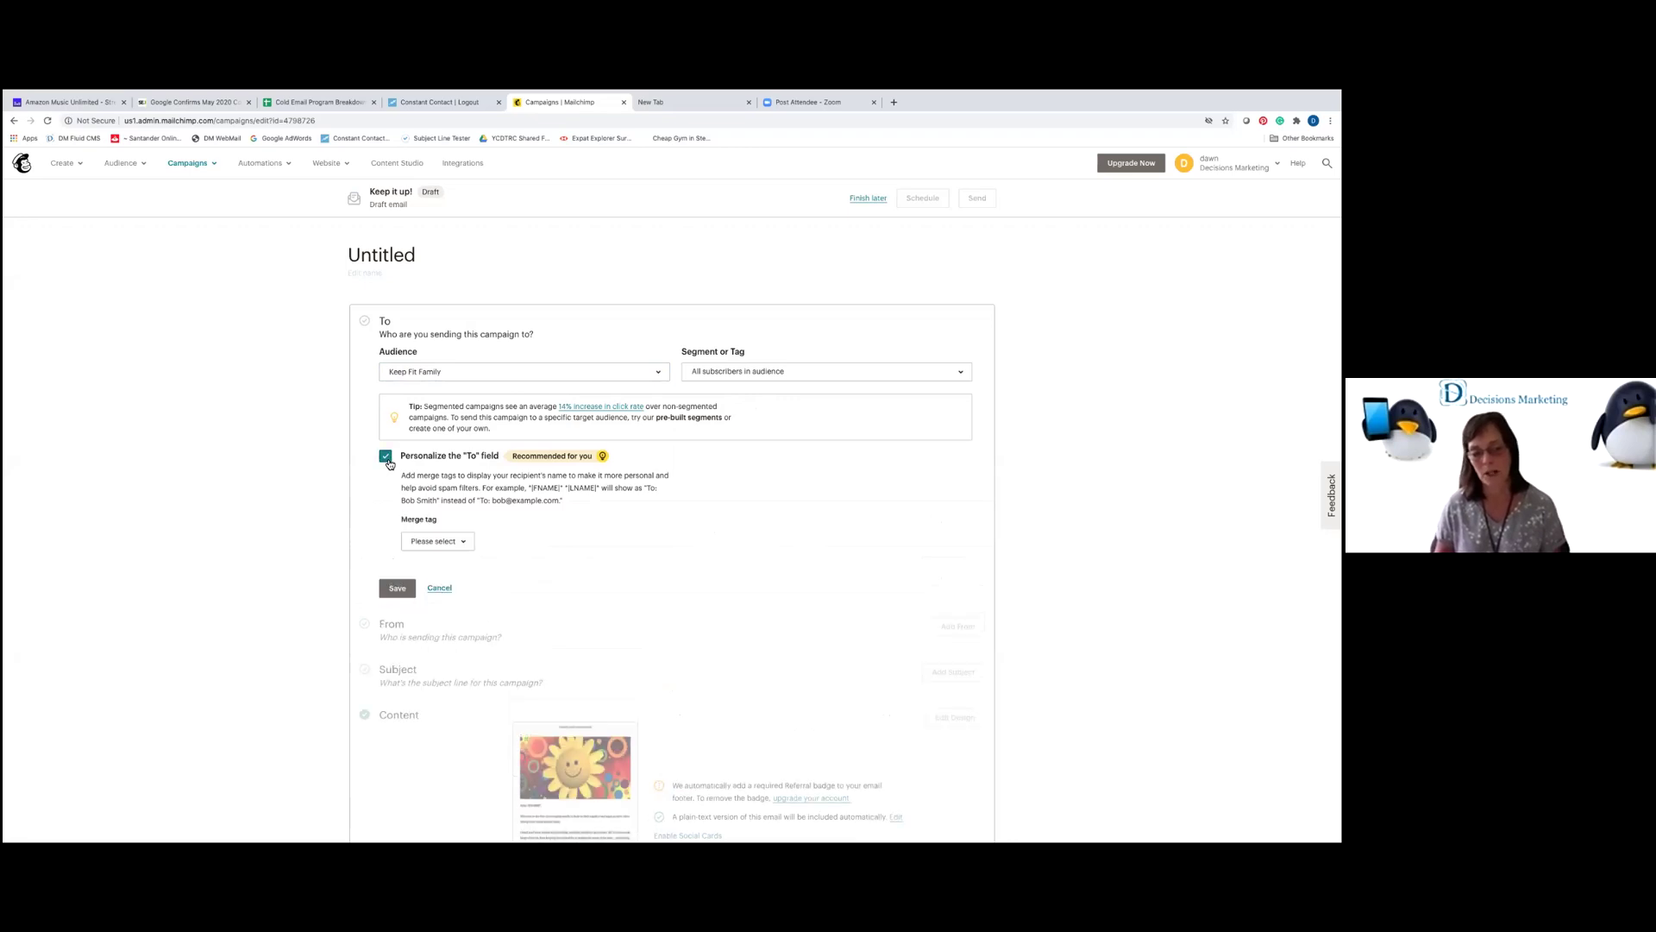
pyautogui.click(462, 541)
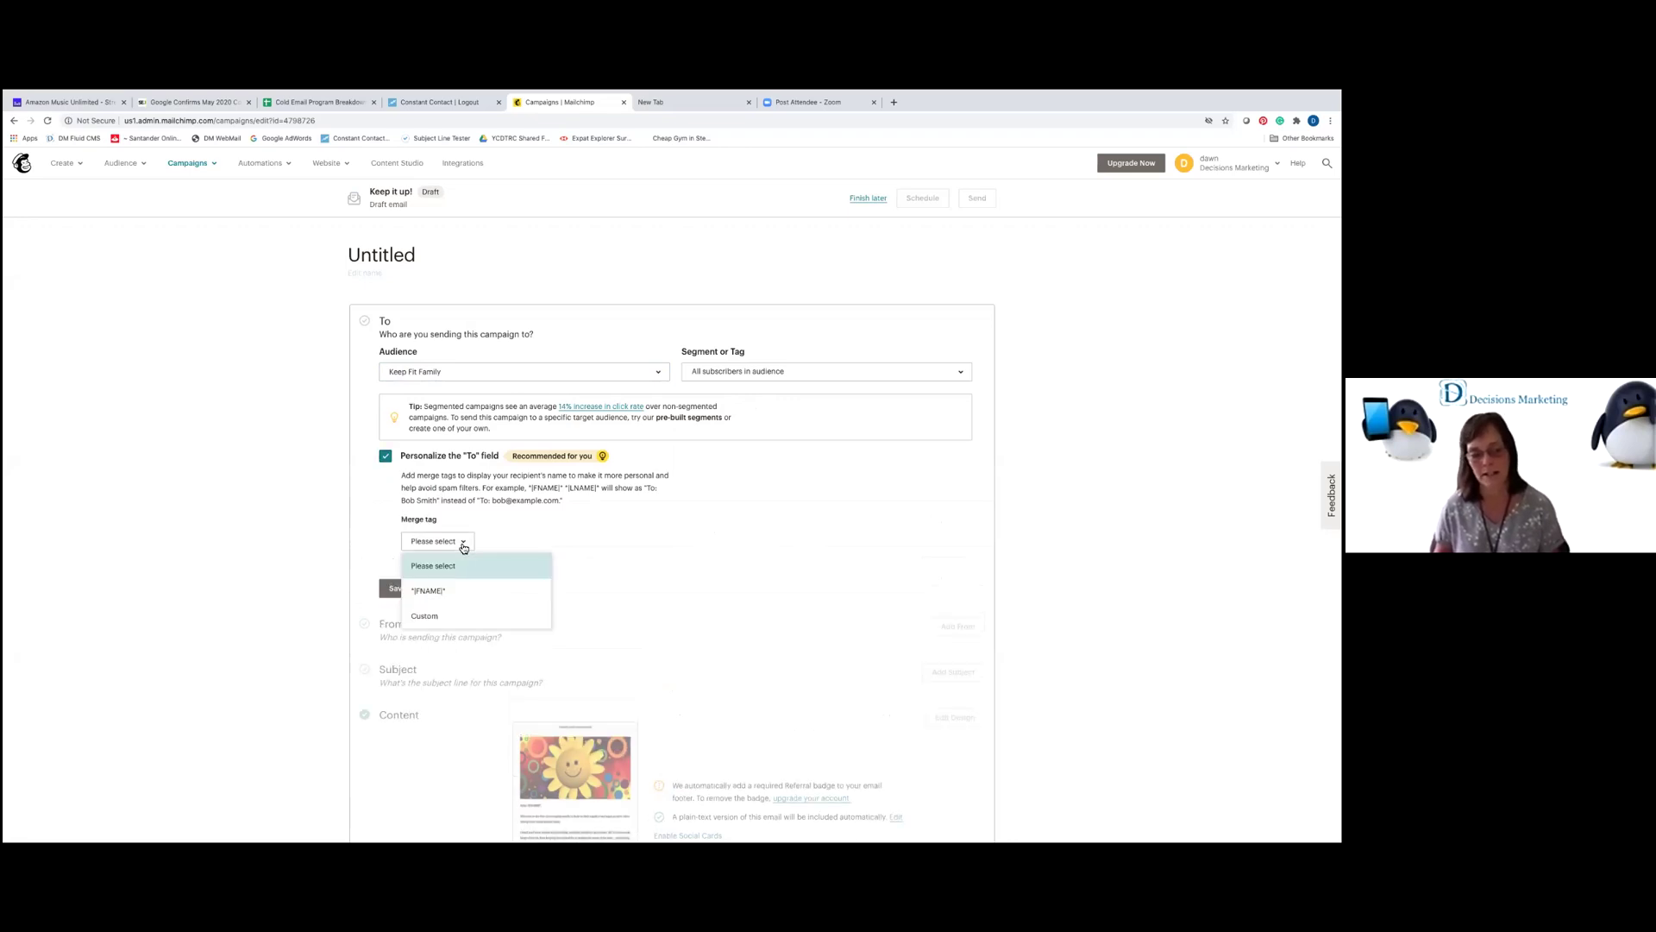
pyautogui.click(456, 594)
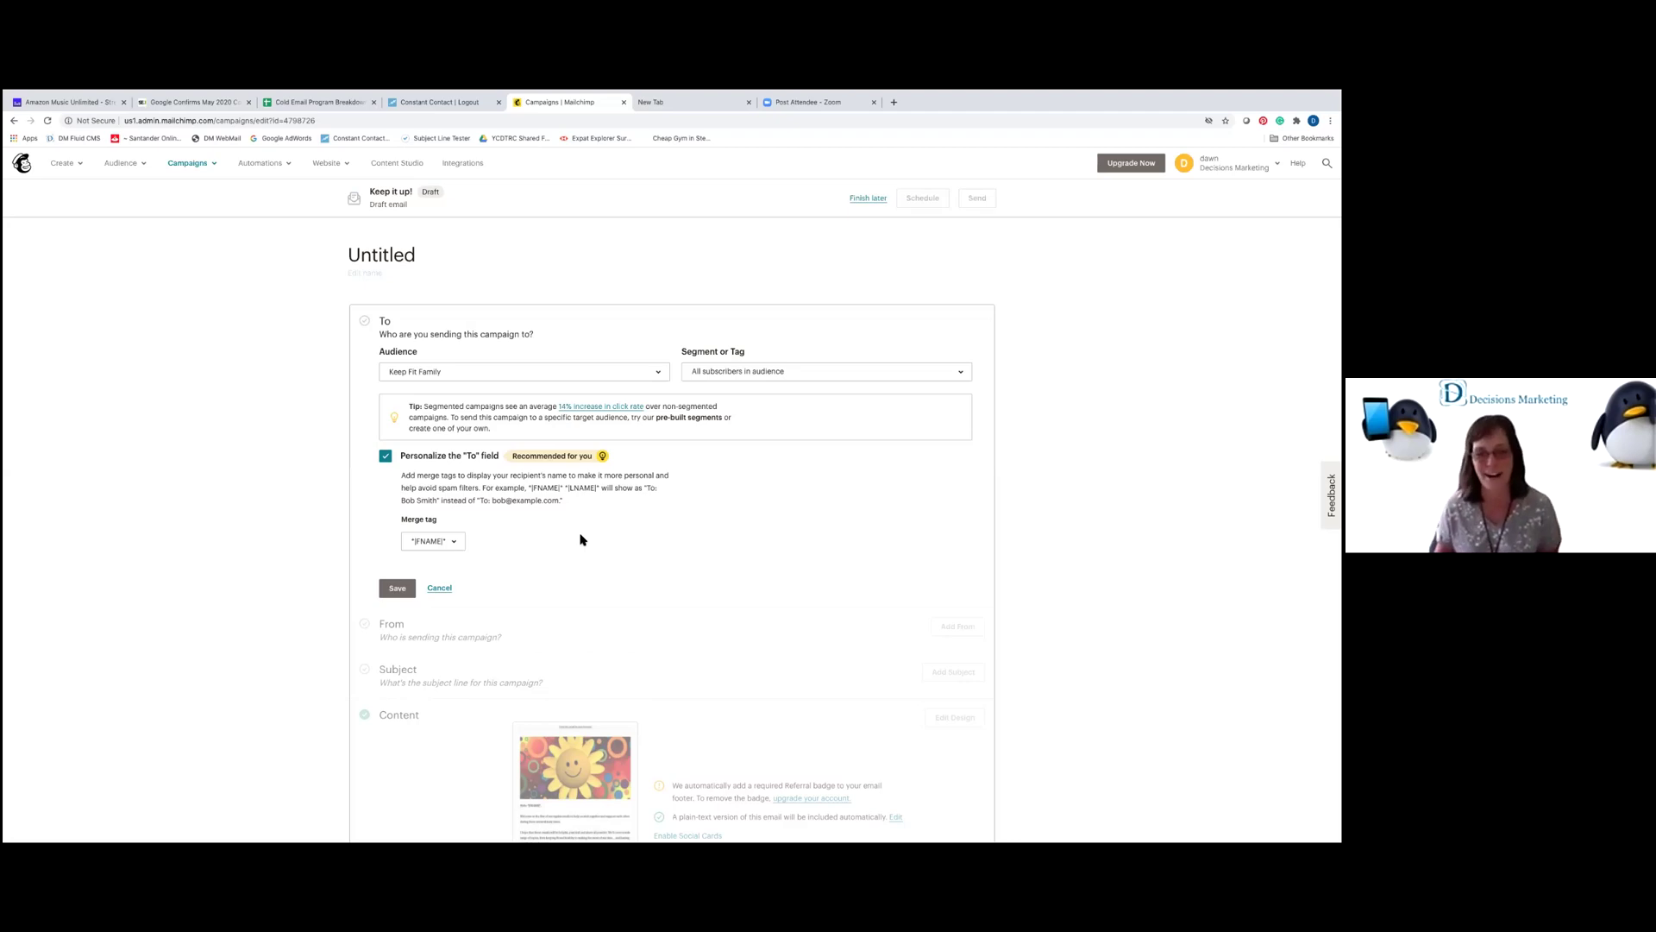
# Switch the campaign's audience back to Decisions Test with the enews tag.
pyautogui.click(599, 374)
pyautogui.click(440, 492)
pyautogui.click(786, 377)
pyautogui.click(721, 373)
pyautogui.scroll(-1, 677, 491)
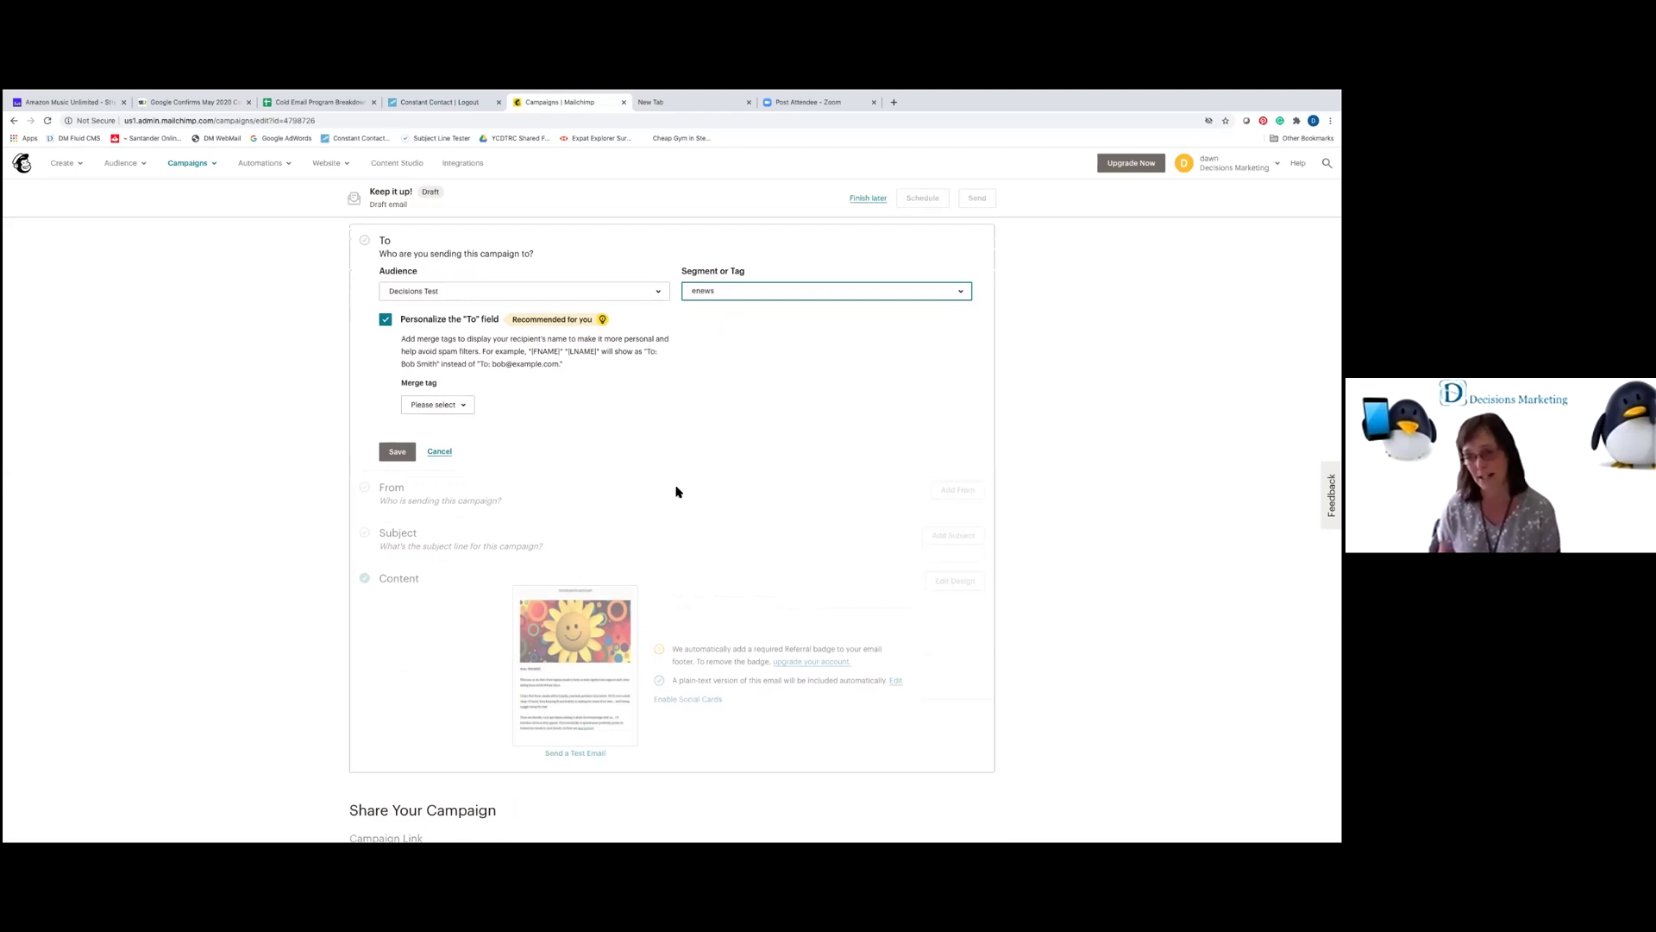
# Set the recipients' segment to Active Subscribers, turn off "To" field personalization and save the recipients.
pyautogui.click(961, 296)
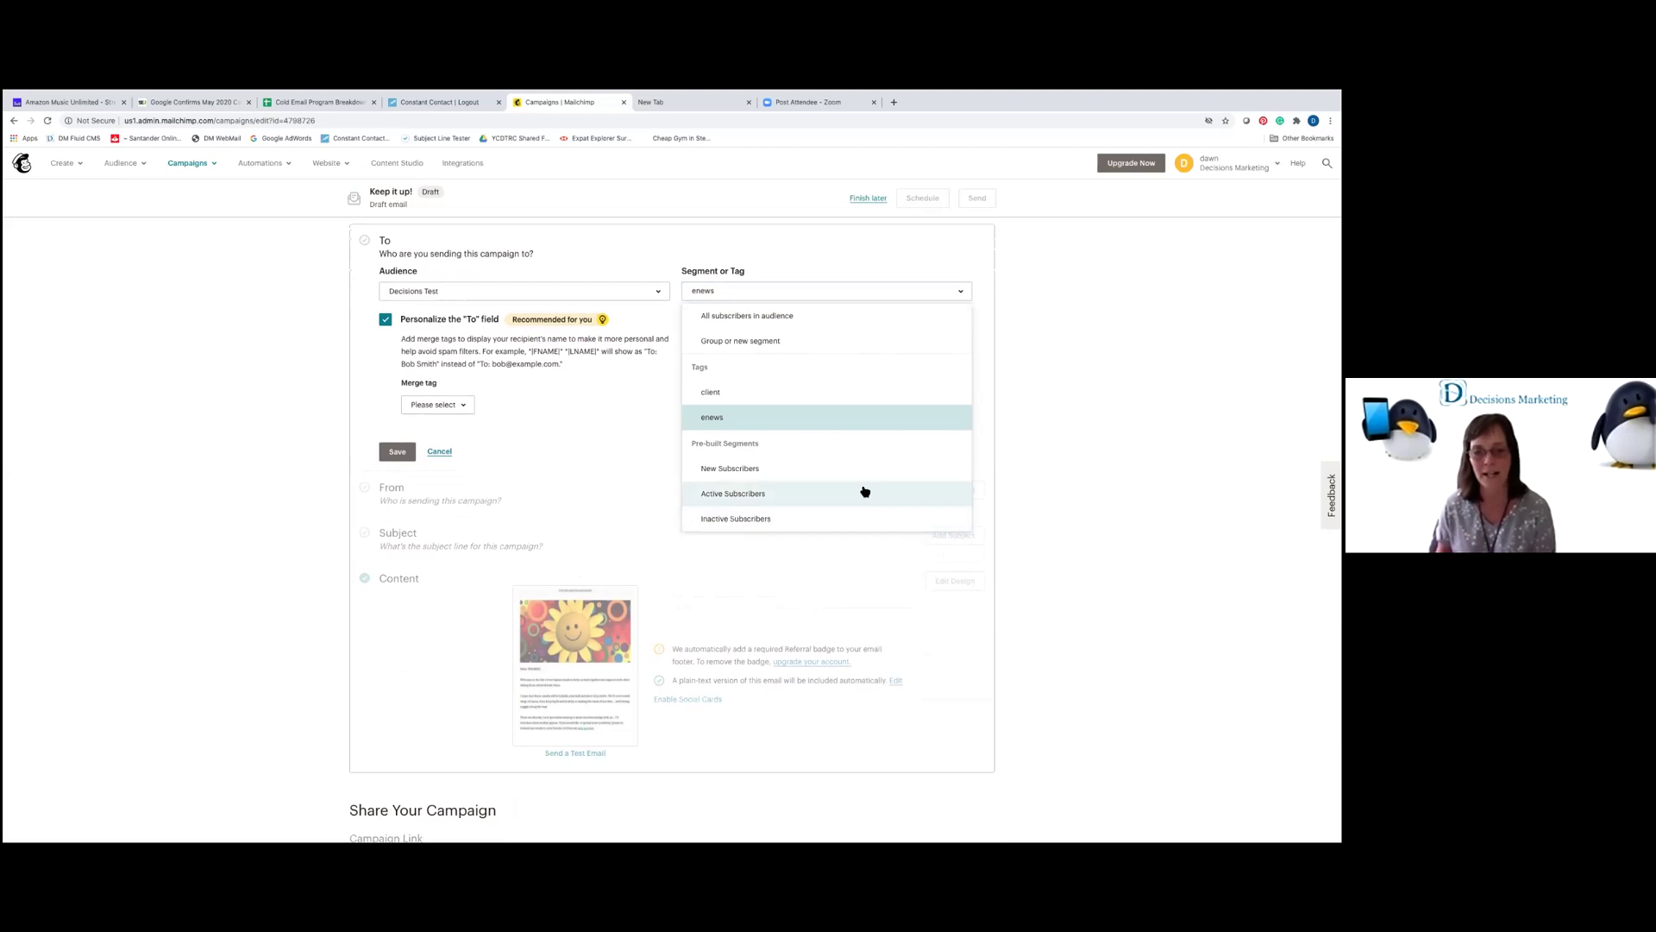
pyautogui.click(749, 493)
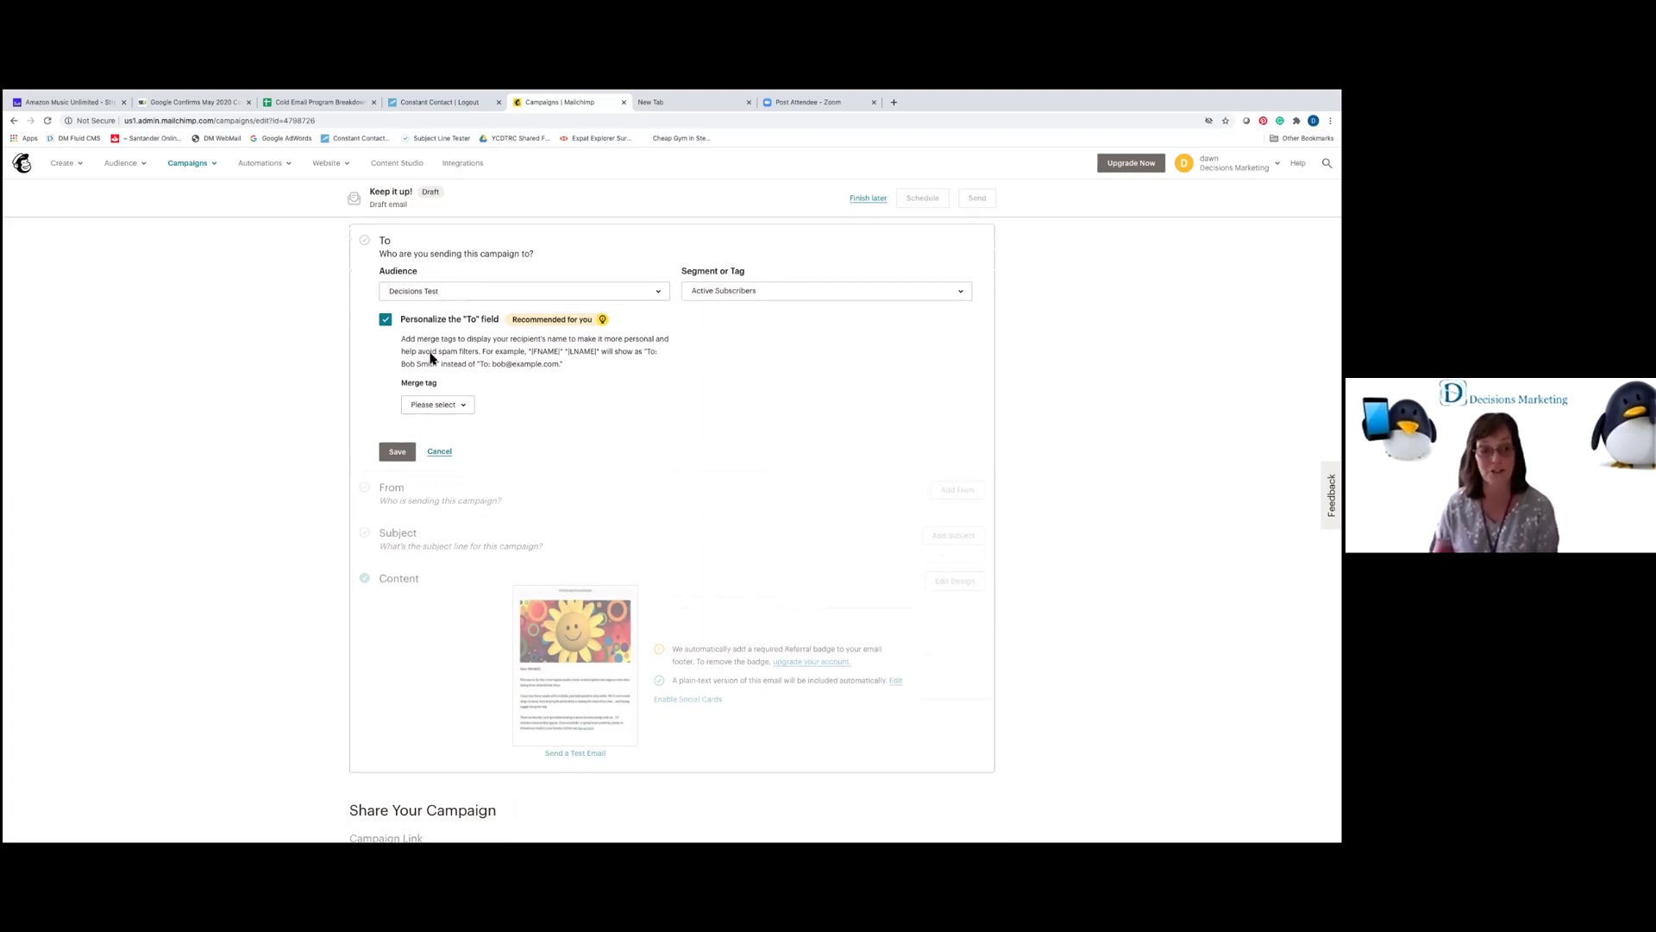
pyautogui.click(385, 320)
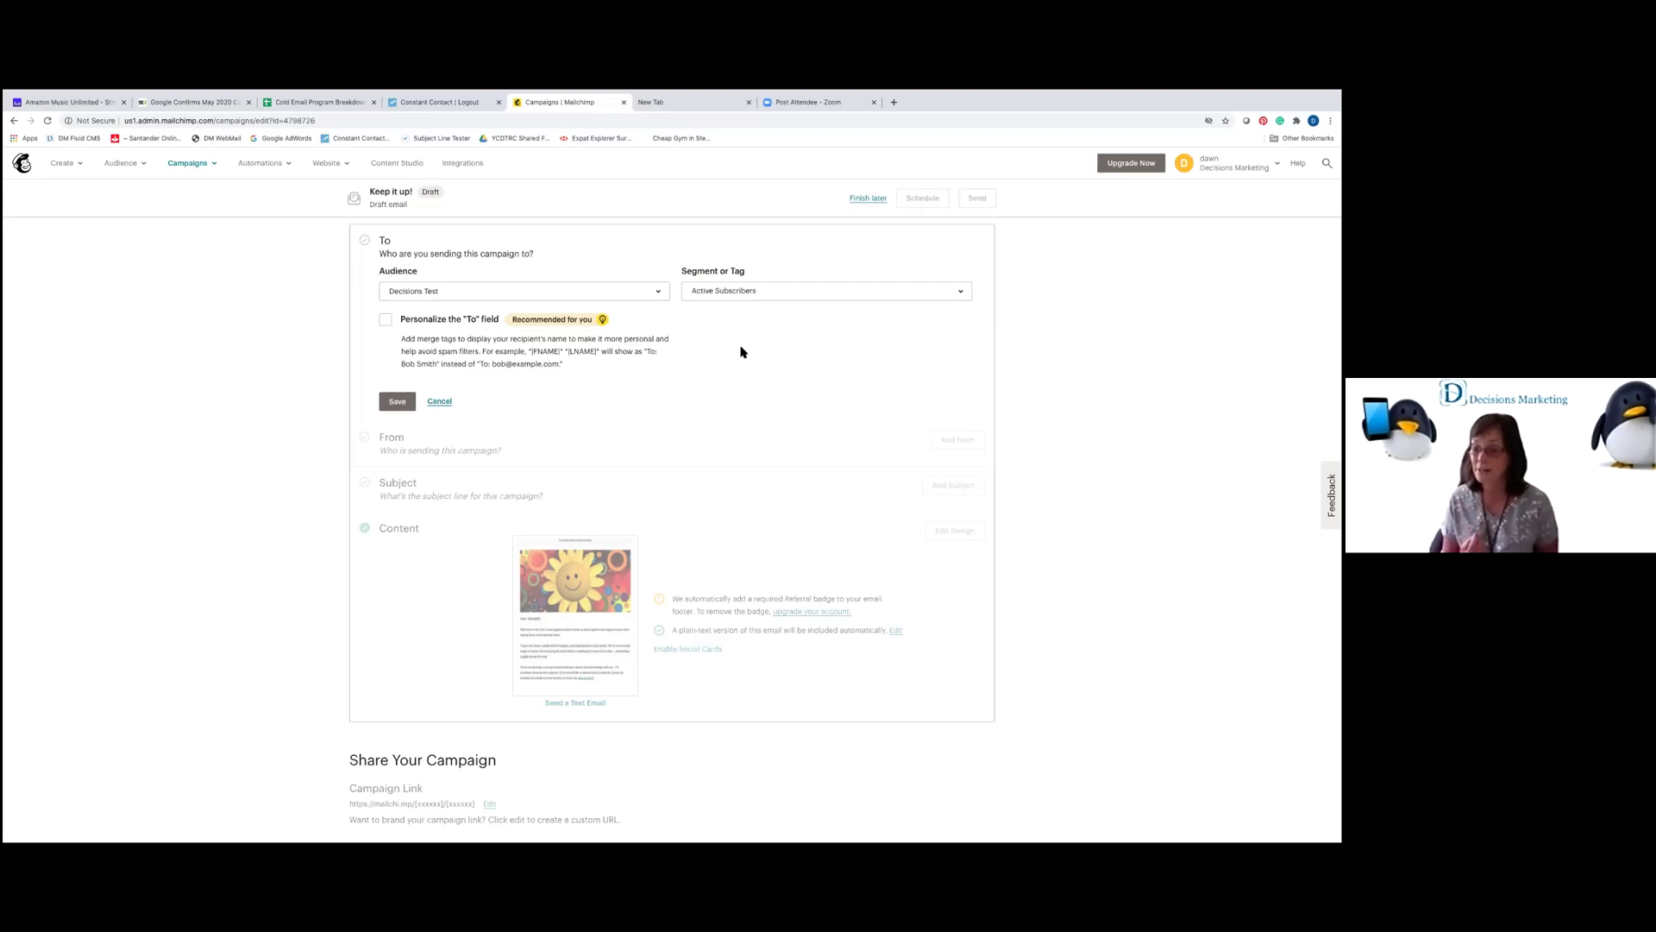
pyautogui.click(399, 403)
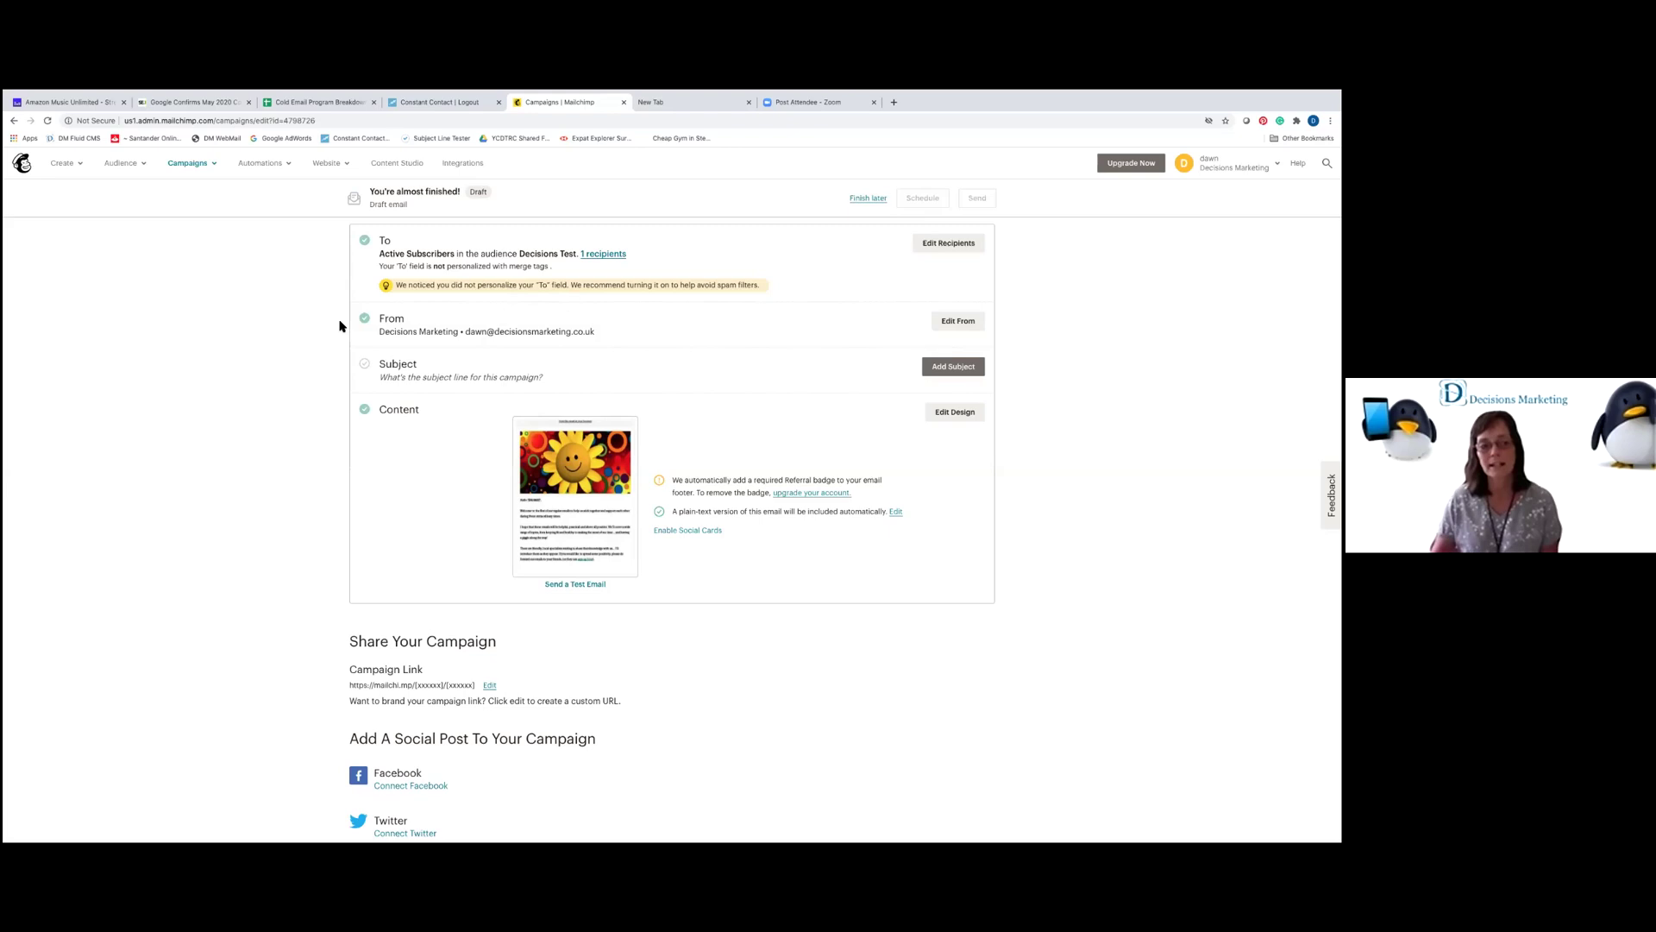
# Review the campaign's sender name and email address, and save them as they are.
pyautogui.click(959, 321)
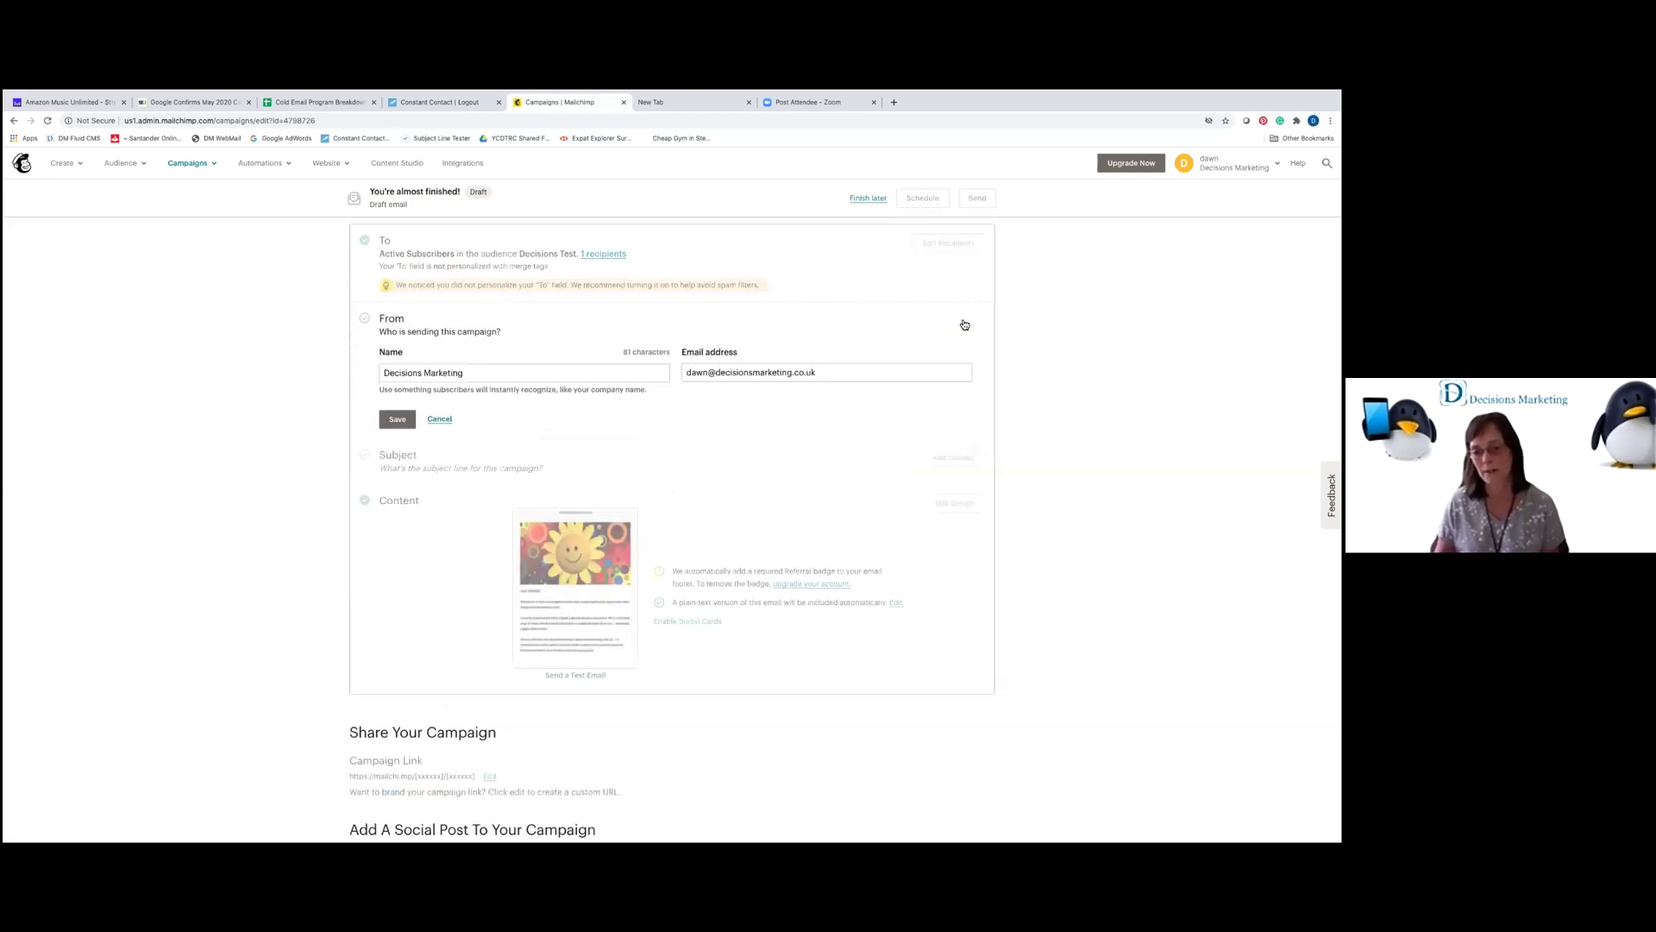
pyautogui.click(395, 419)
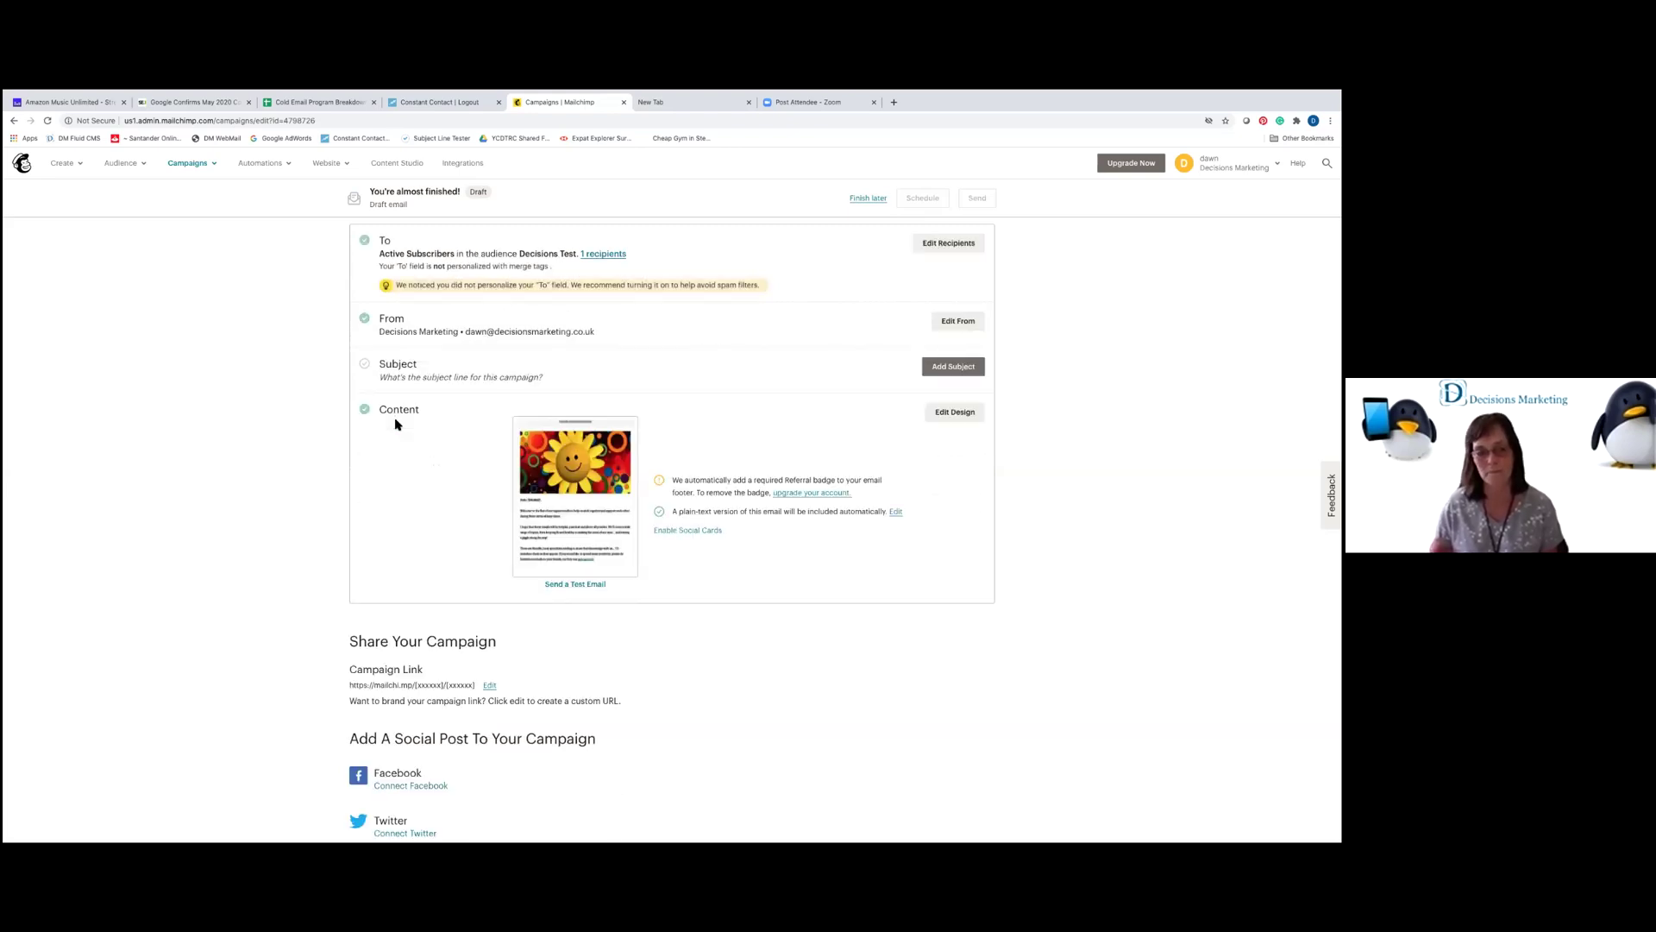
# Set the campaign's subject line to "Positive Vibes", save it and leave the campaign as a draft to finish later.
pyautogui.click(953, 366)
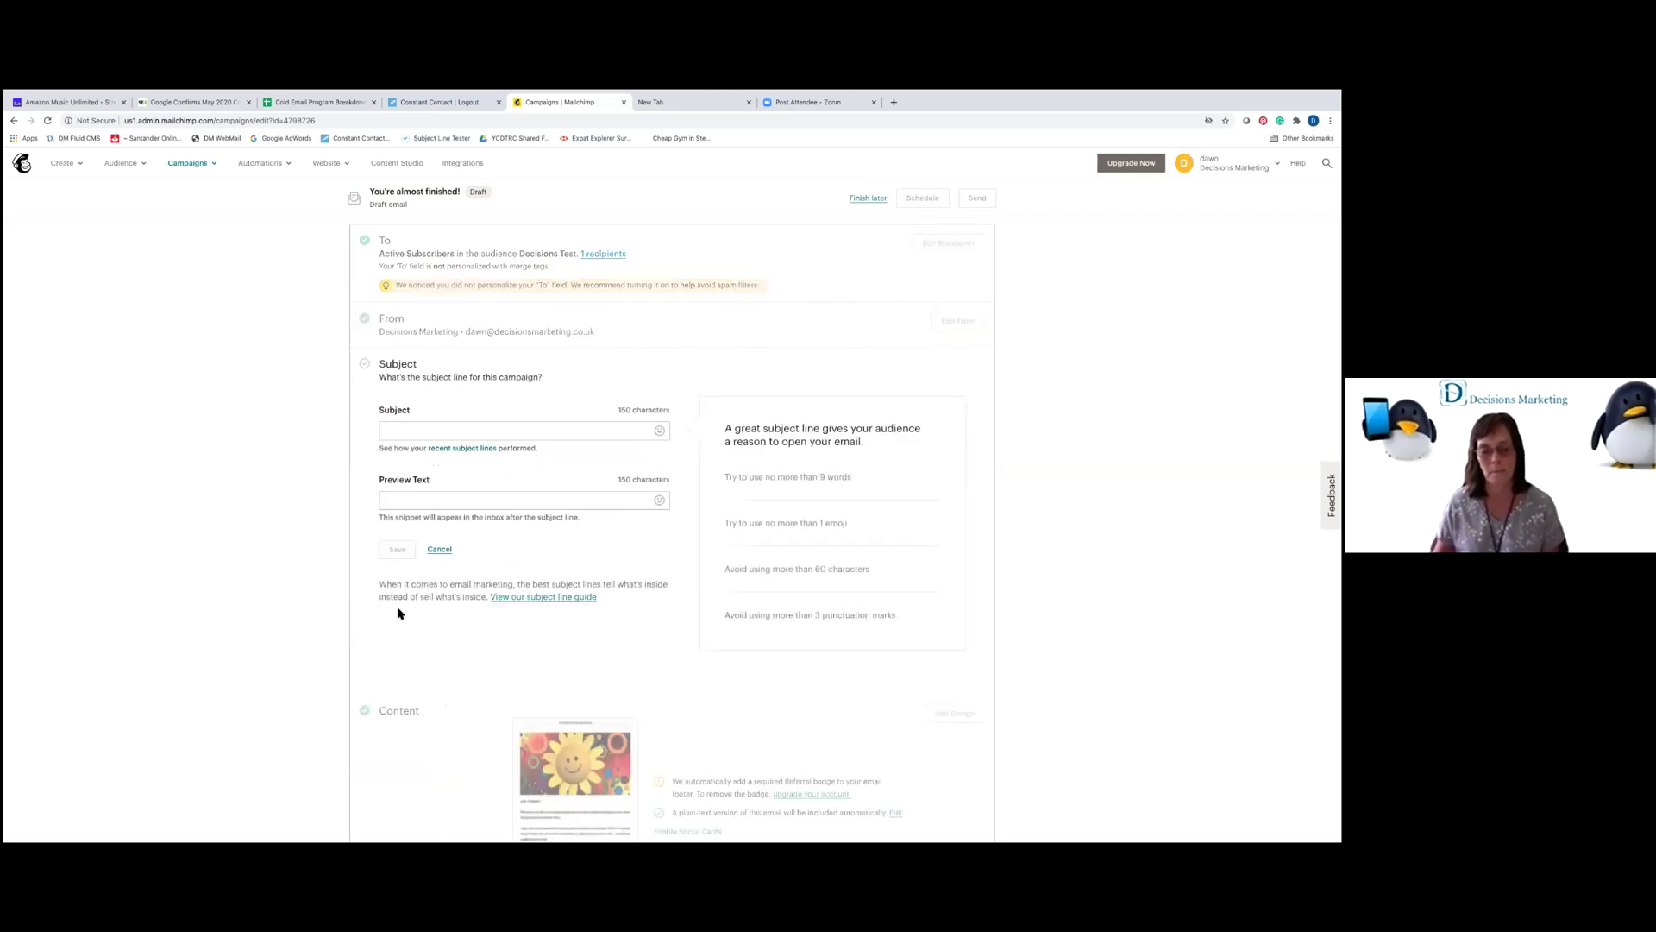
pyautogui.click(436, 434)
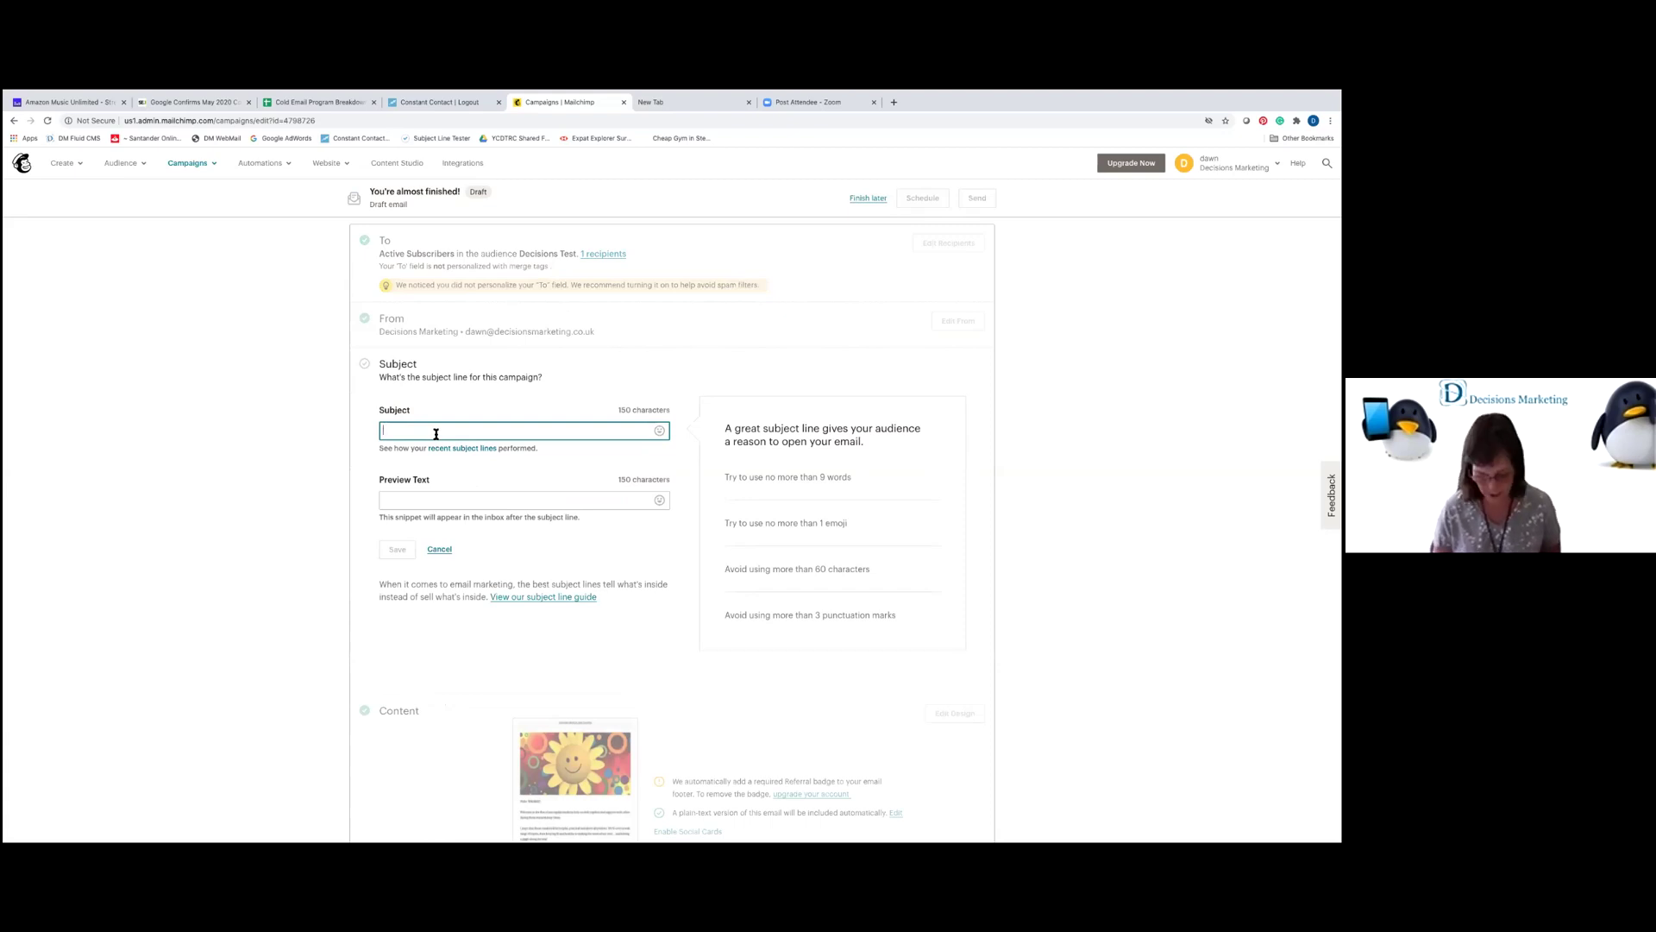
pyautogui.write('Post')
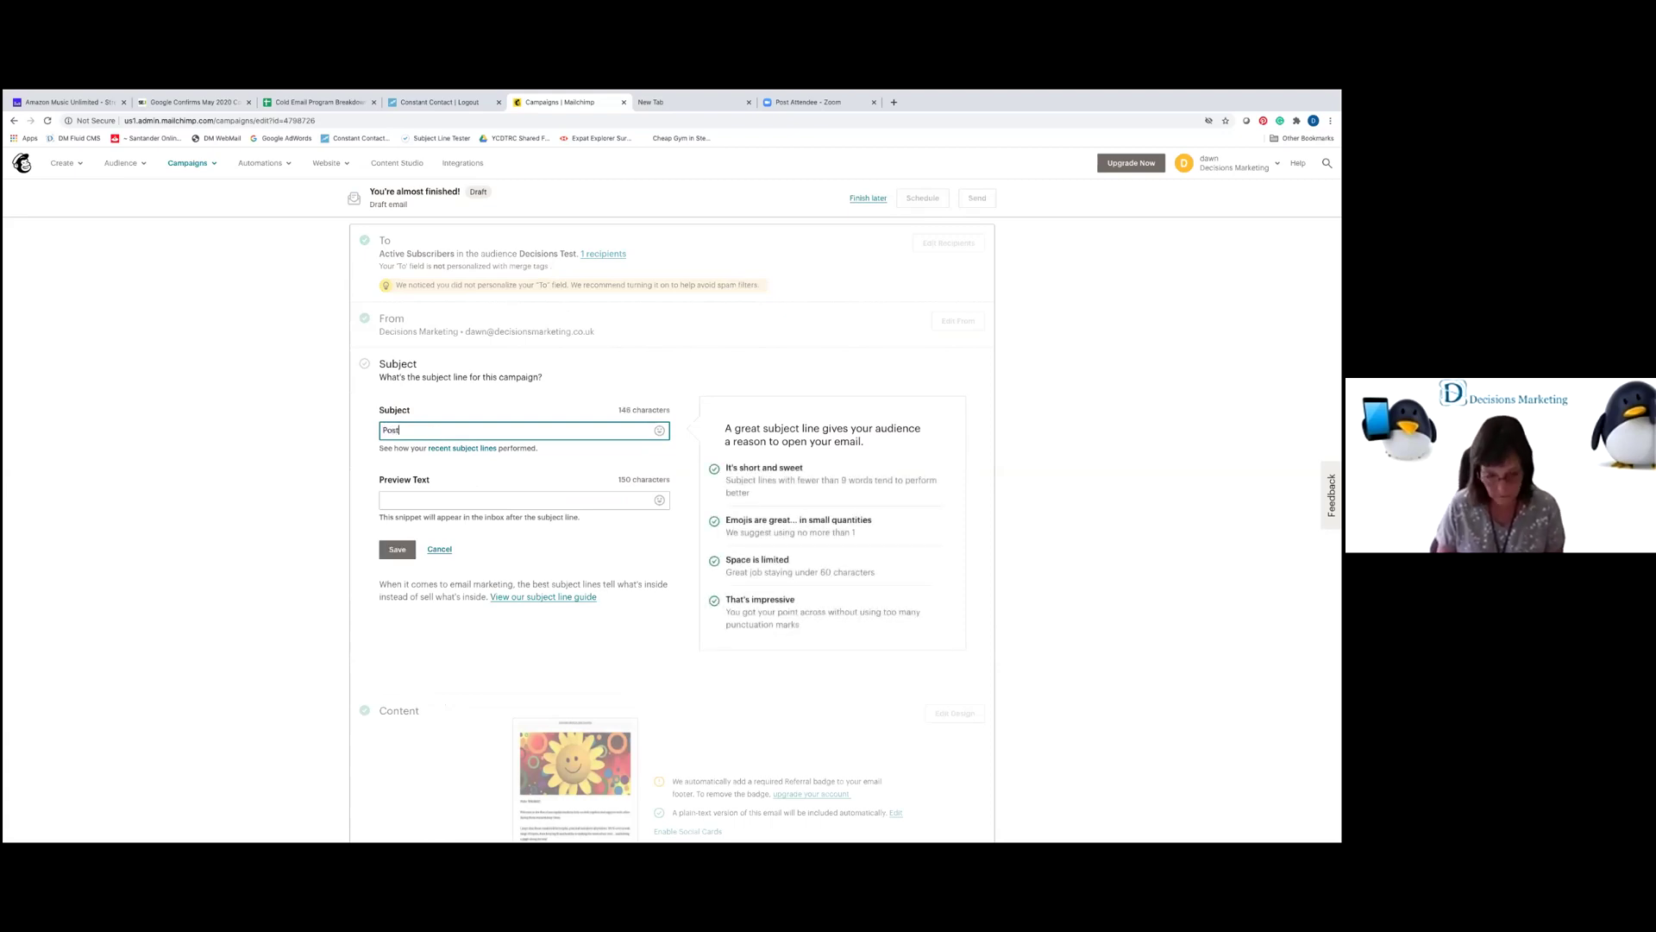
pyautogui.press('BackSpace')
pyautogui.write('itive Vibes')
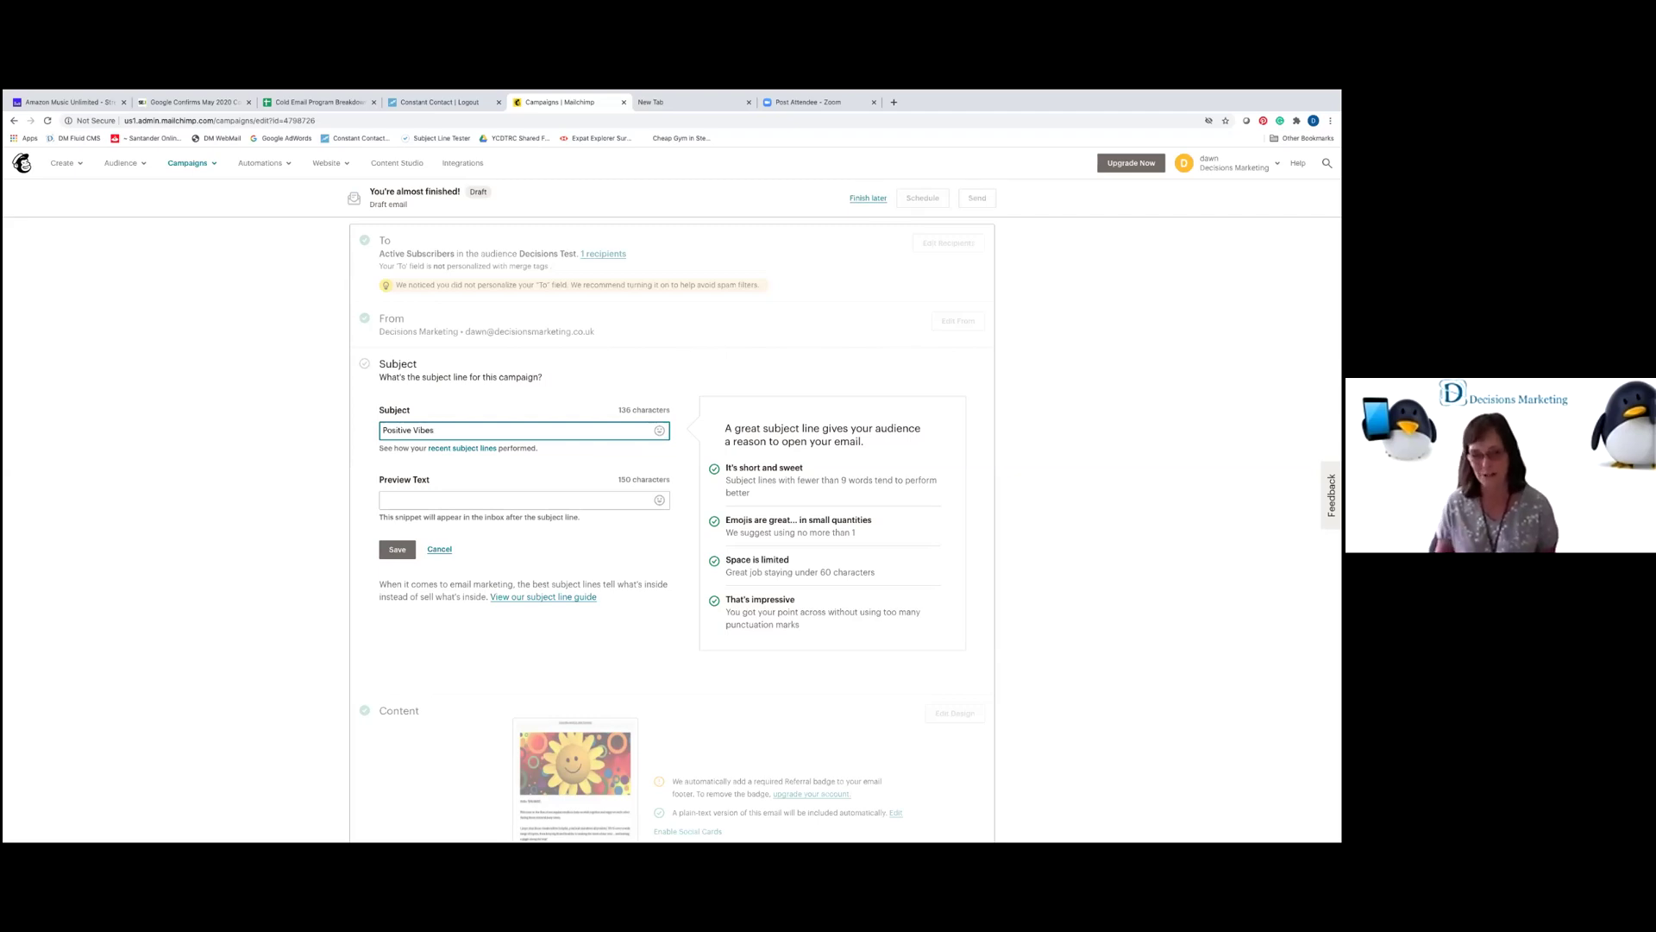
pyautogui.click(392, 552)
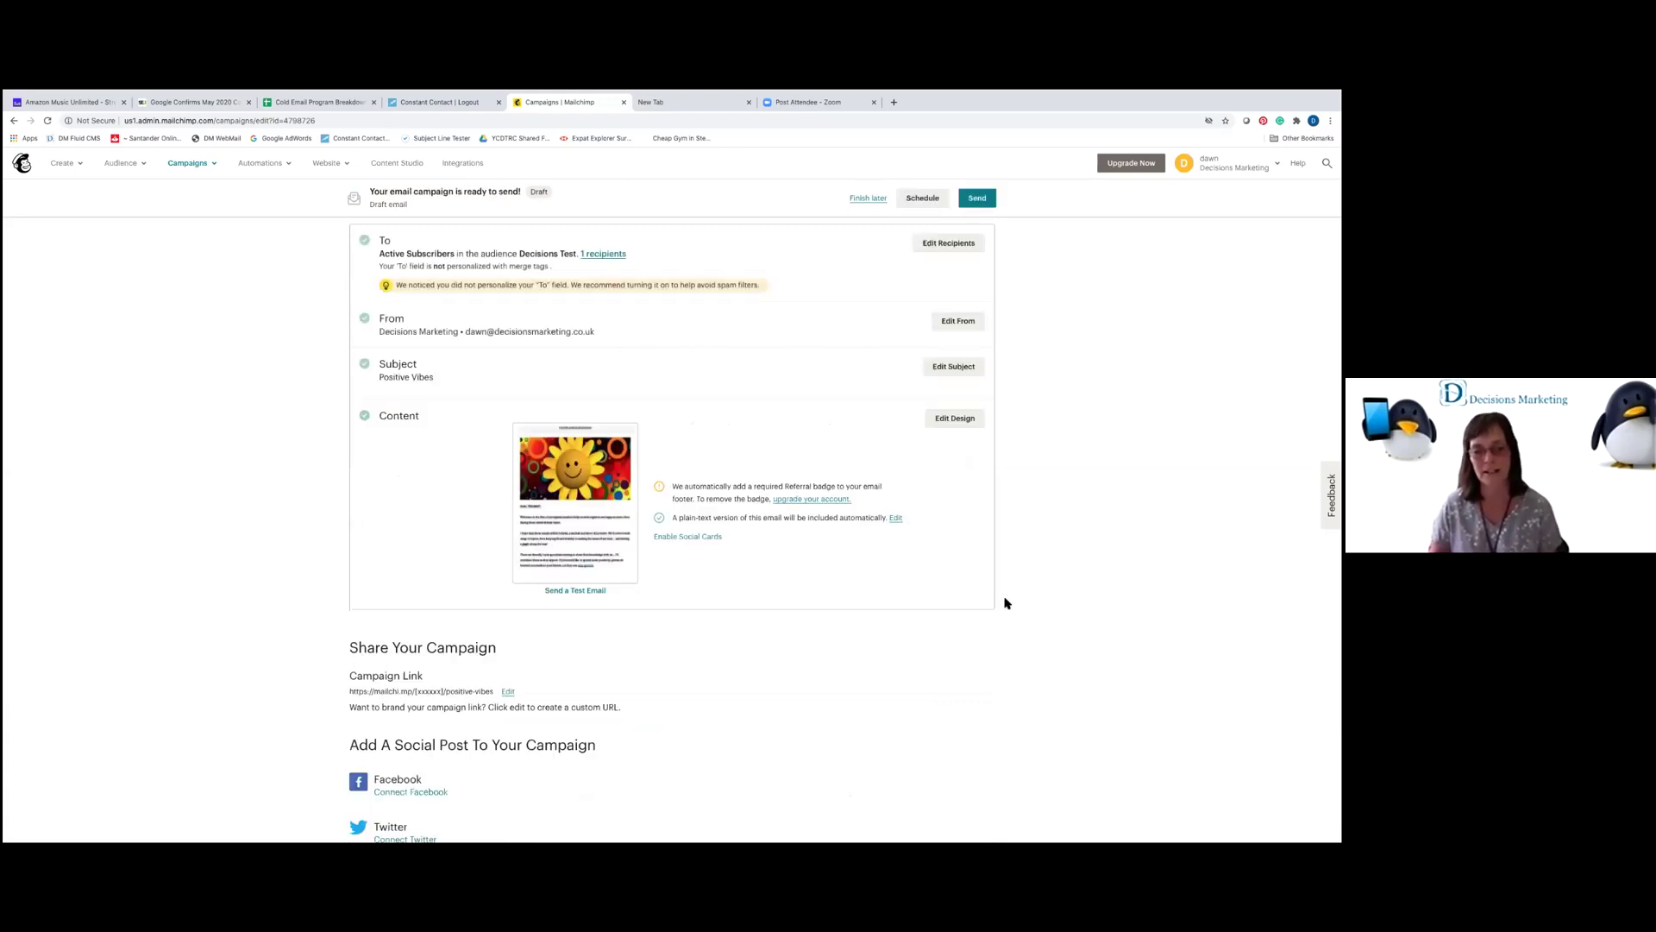
pyautogui.scroll(2, 1001, 606)
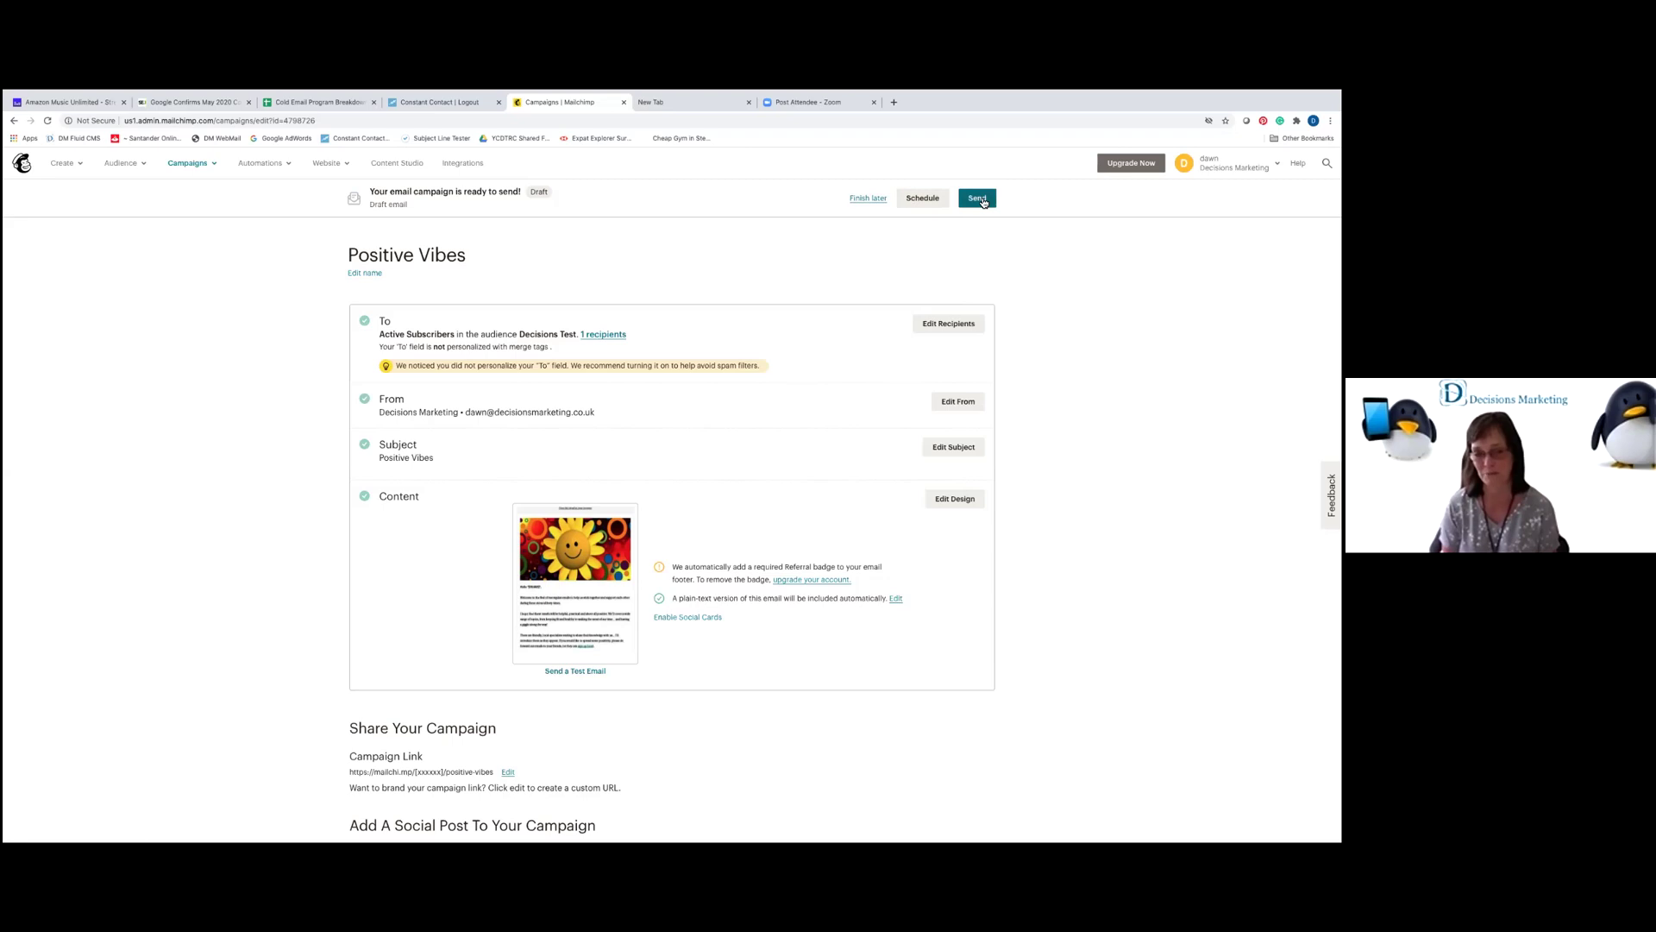
pyautogui.click(867, 199)
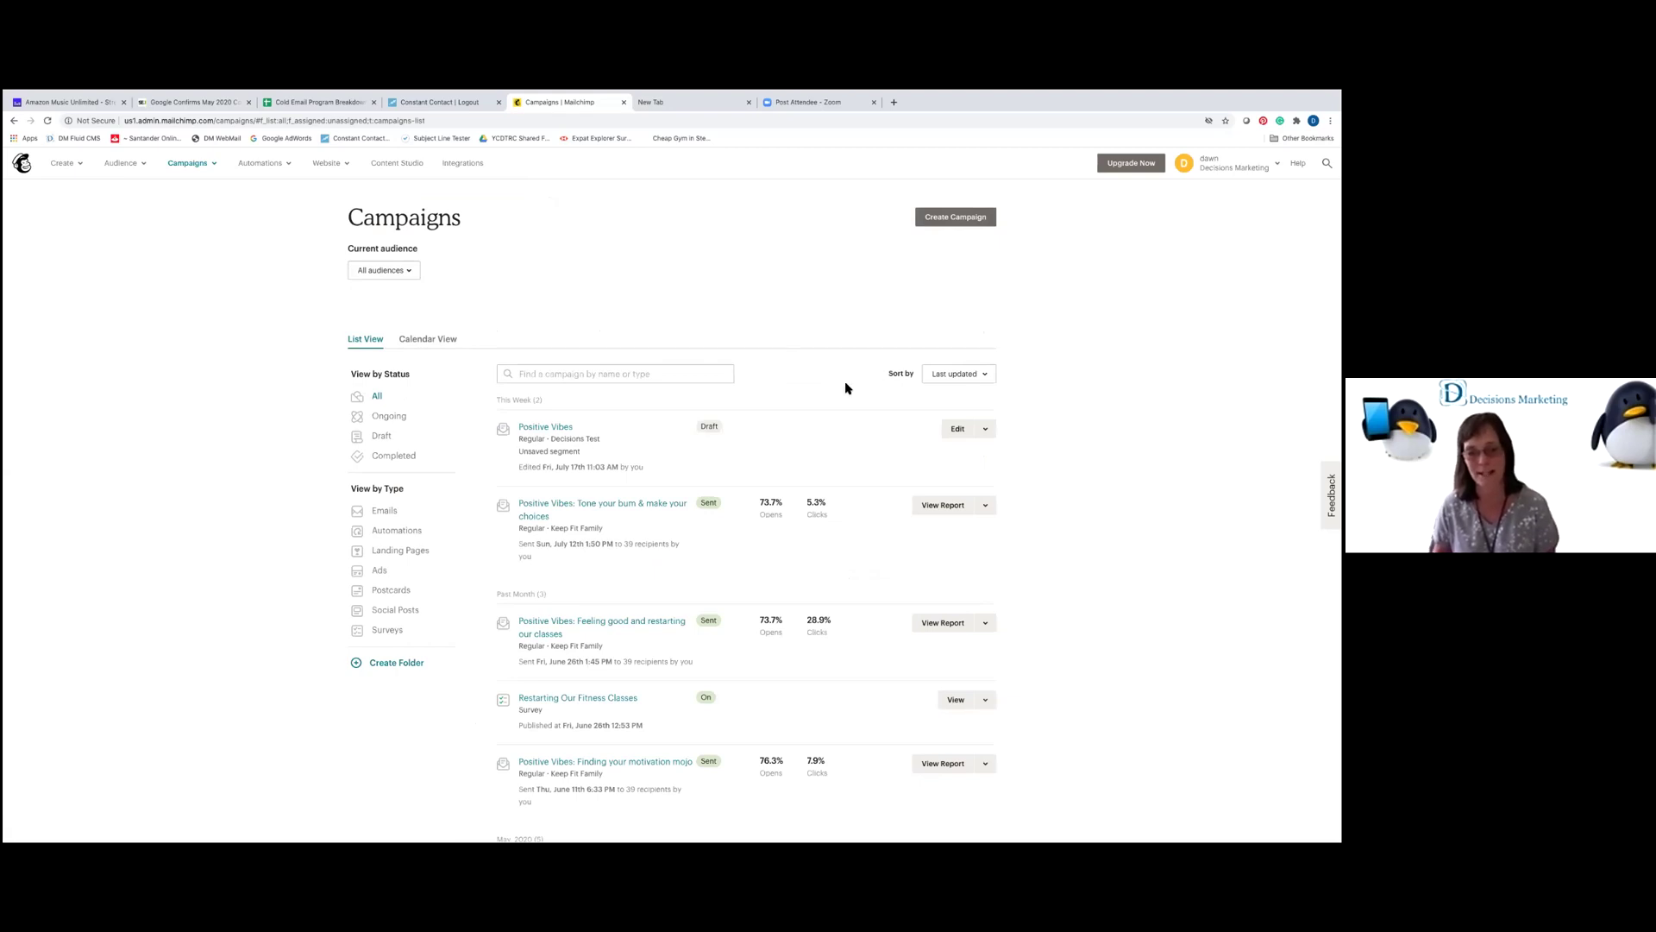
# Open the report for the sent "Positive Vibes: Tone your bum & make your choices" campaign and examine its opens, clicks, top links and benchmarking.
pyautogui.scroll(-3, 846, 388)
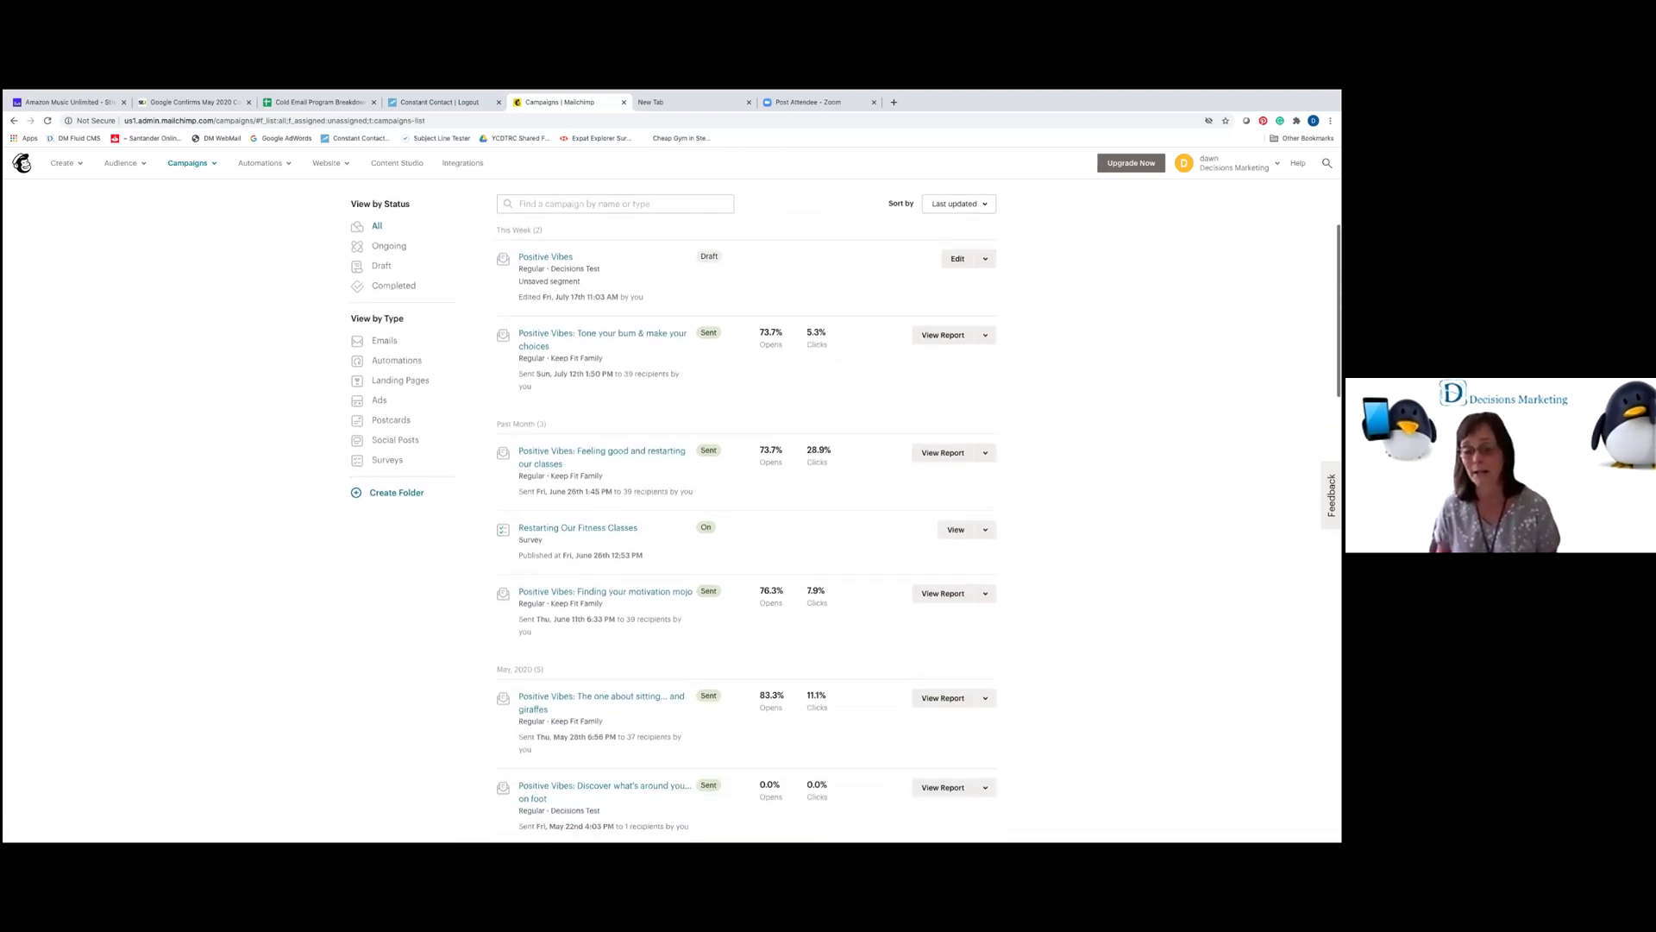
pyautogui.scroll(-1, 746, 530)
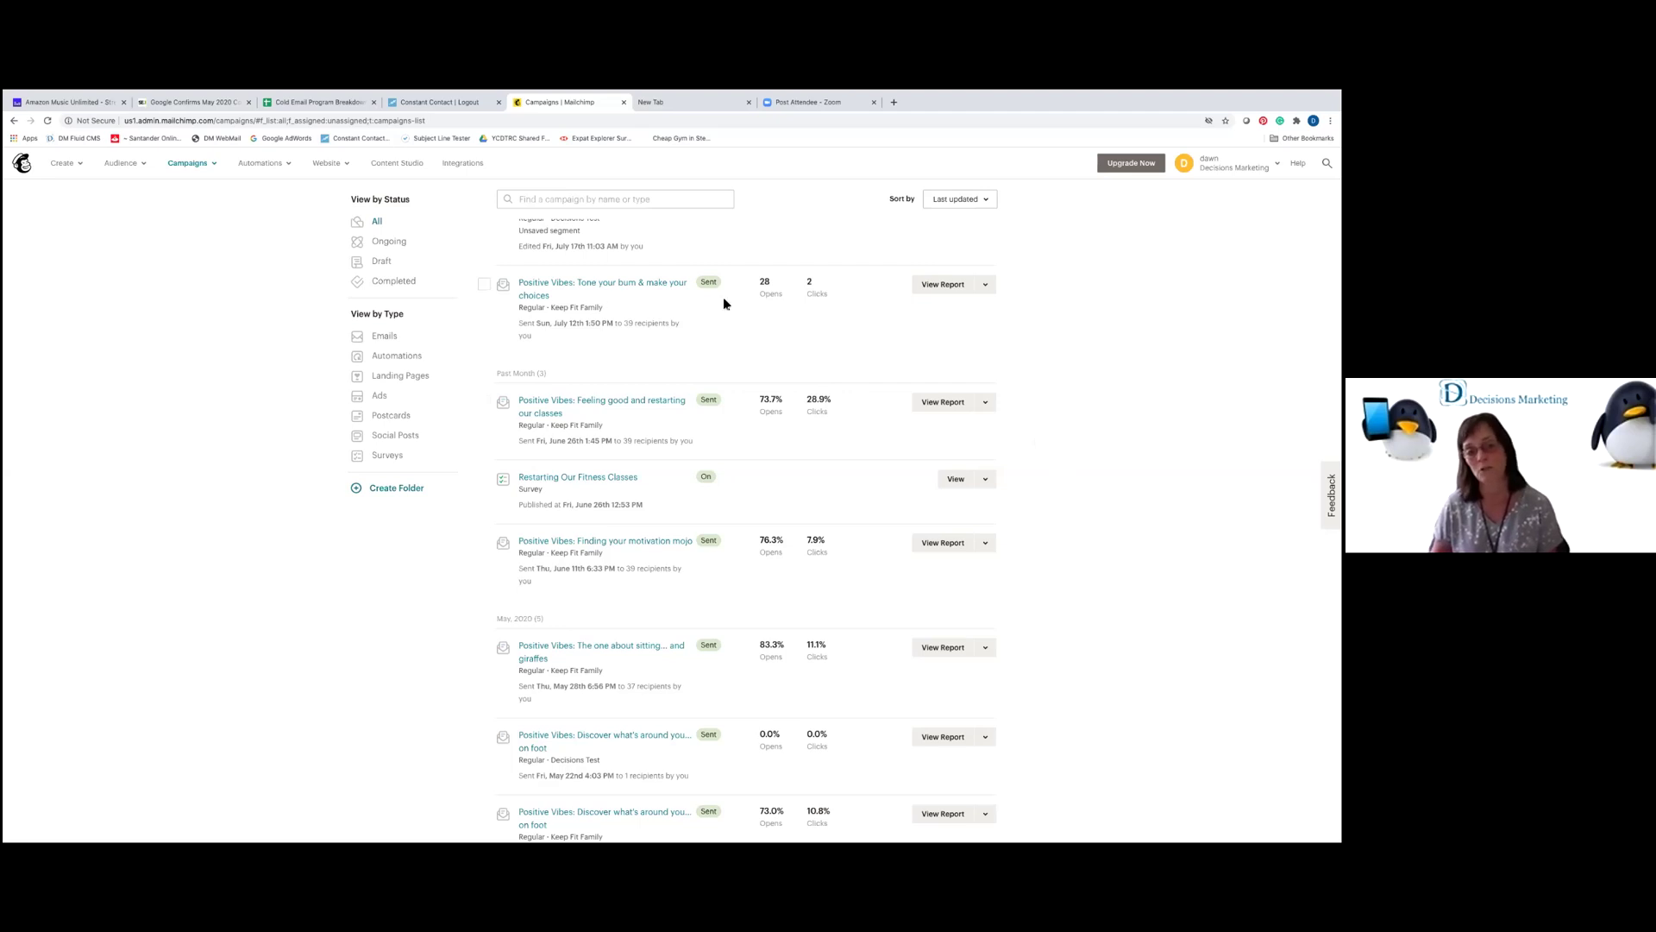
pyautogui.click(937, 286)
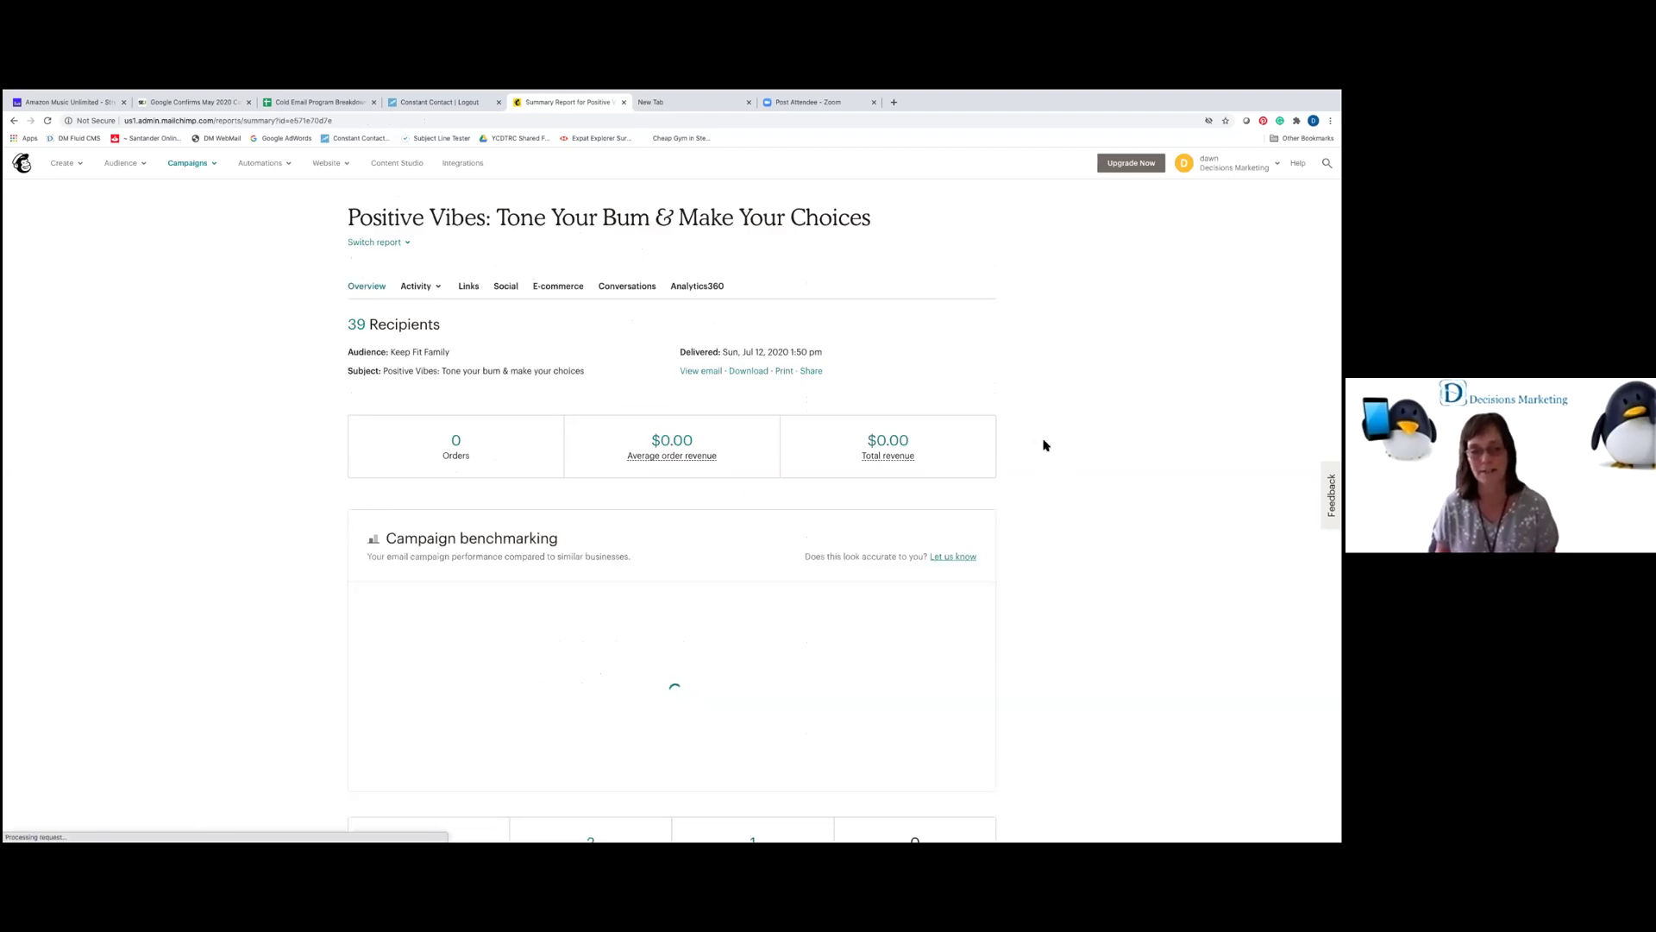
pyautogui.scroll(-7, 1067, 446)
pyautogui.scroll(-3, 1067, 446)
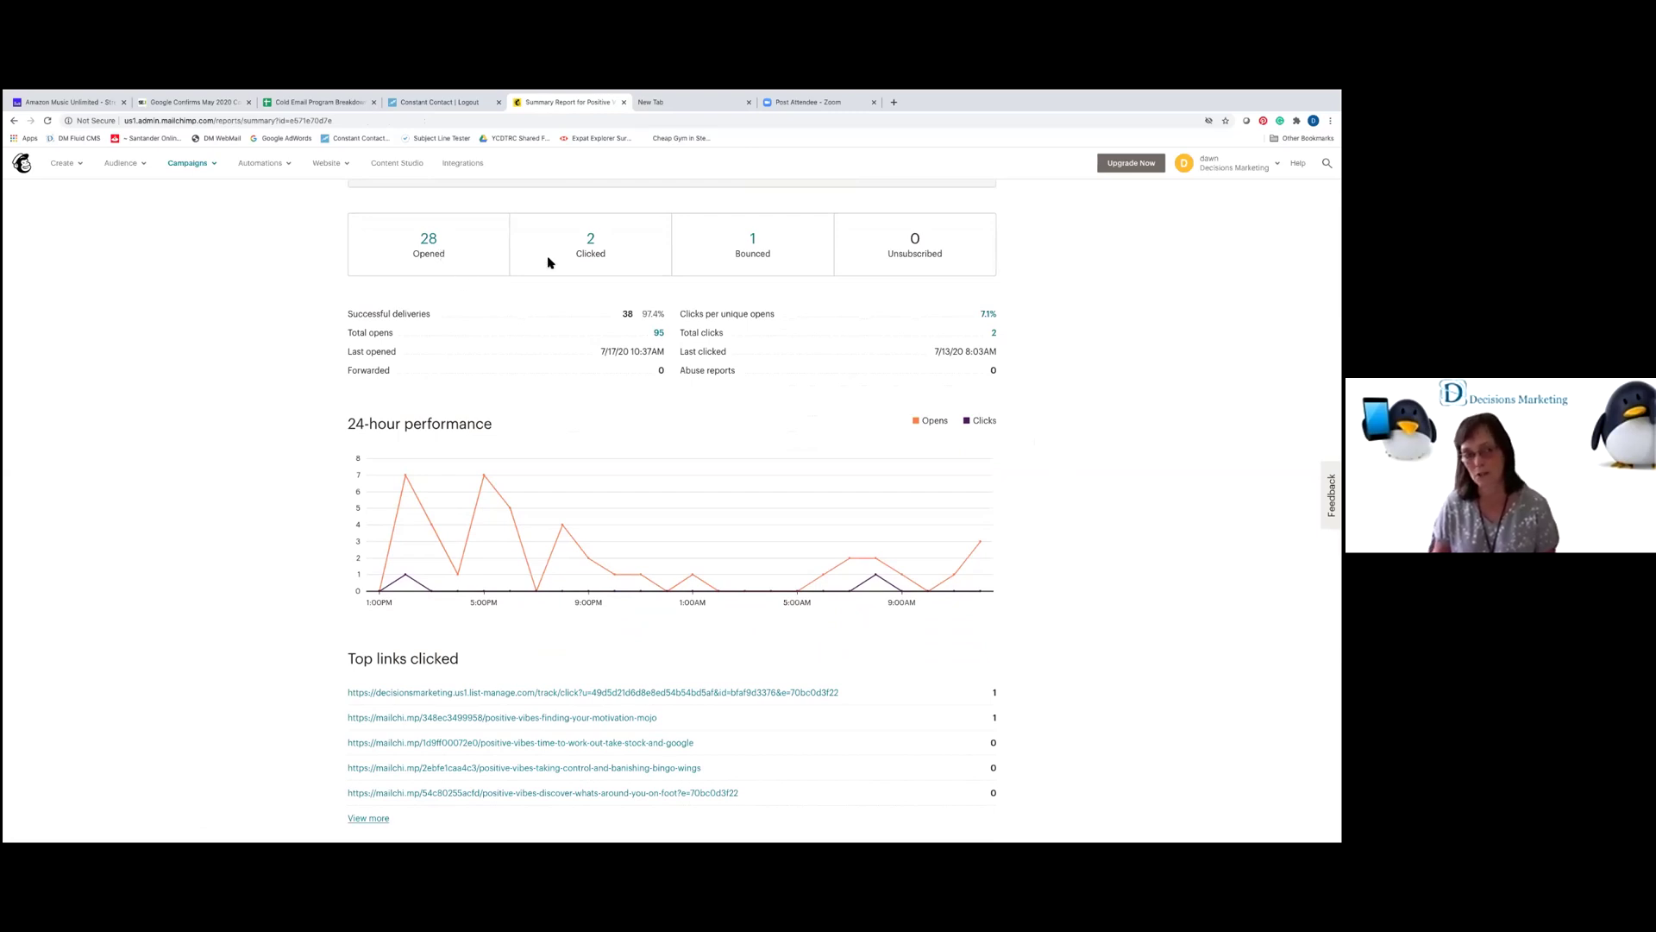
pyautogui.scroll(-2, 664, 389)
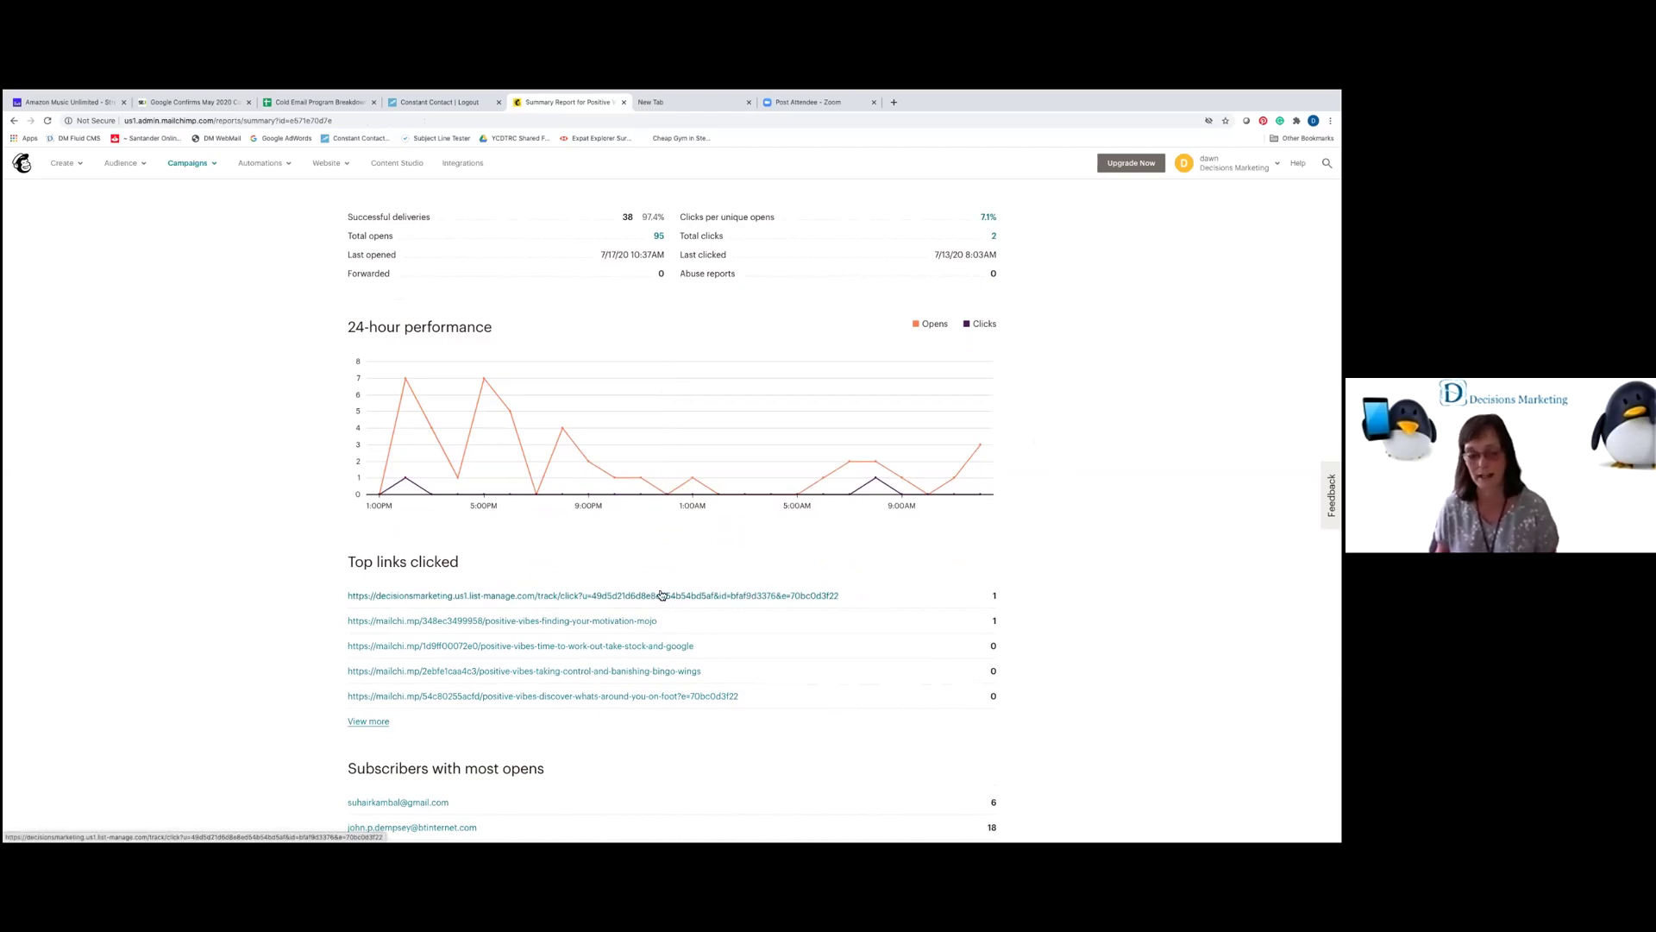
pyautogui.scroll(-3, 702, 631)
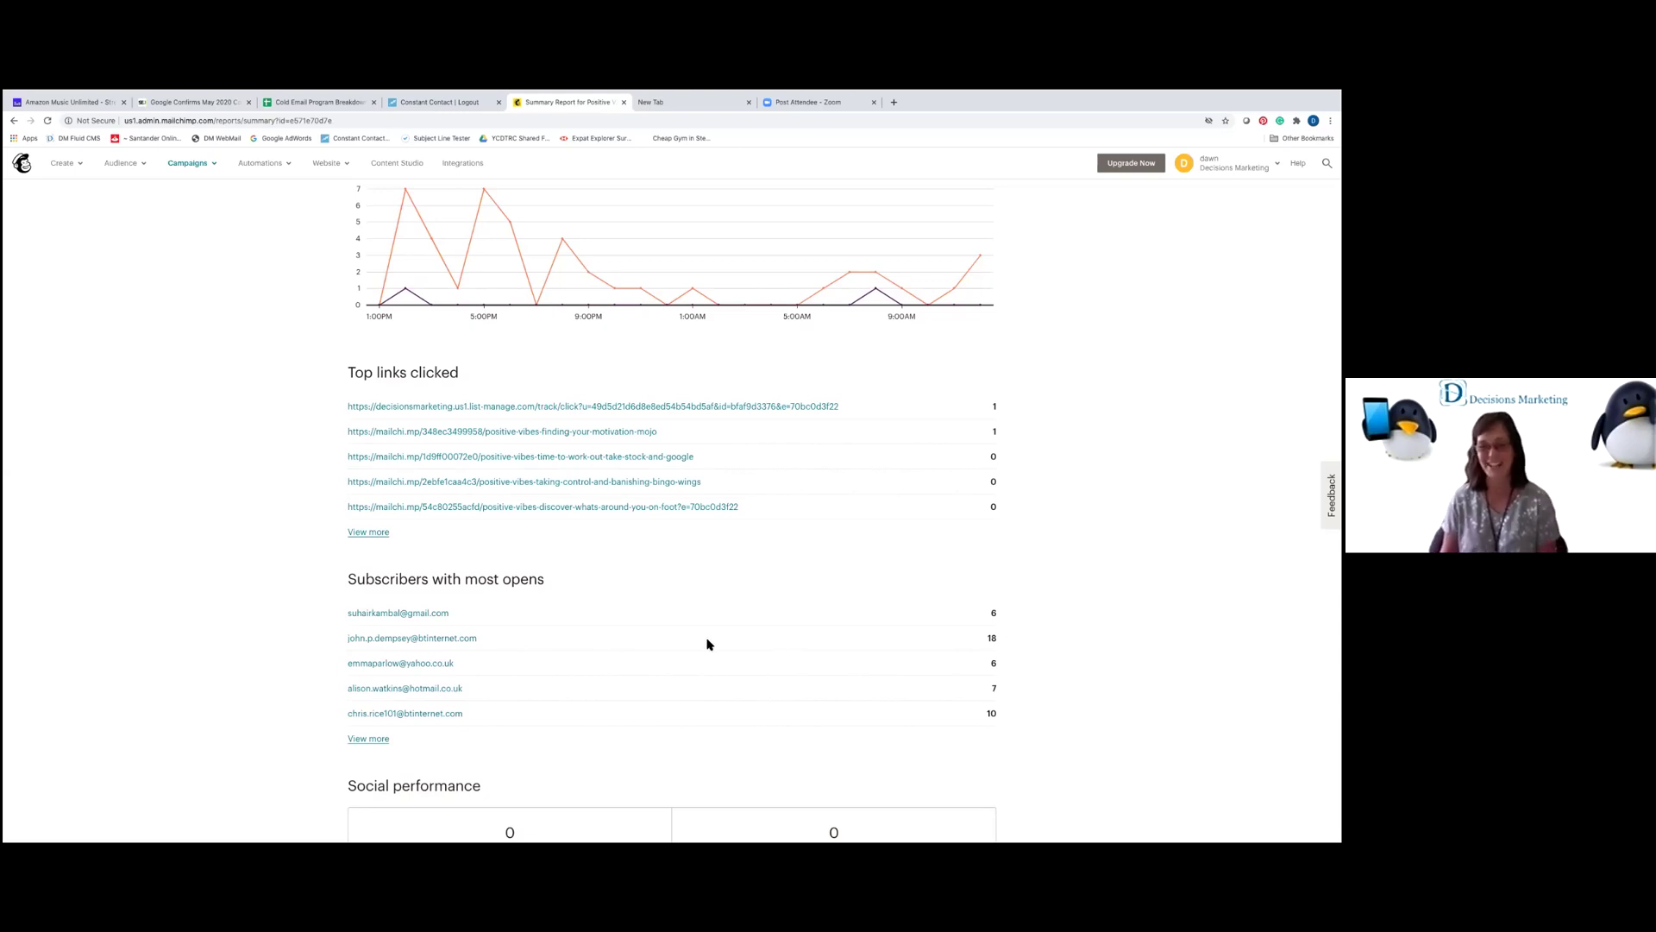
pyautogui.scroll(2, 707, 642)
pyautogui.scroll(15, 707, 643)
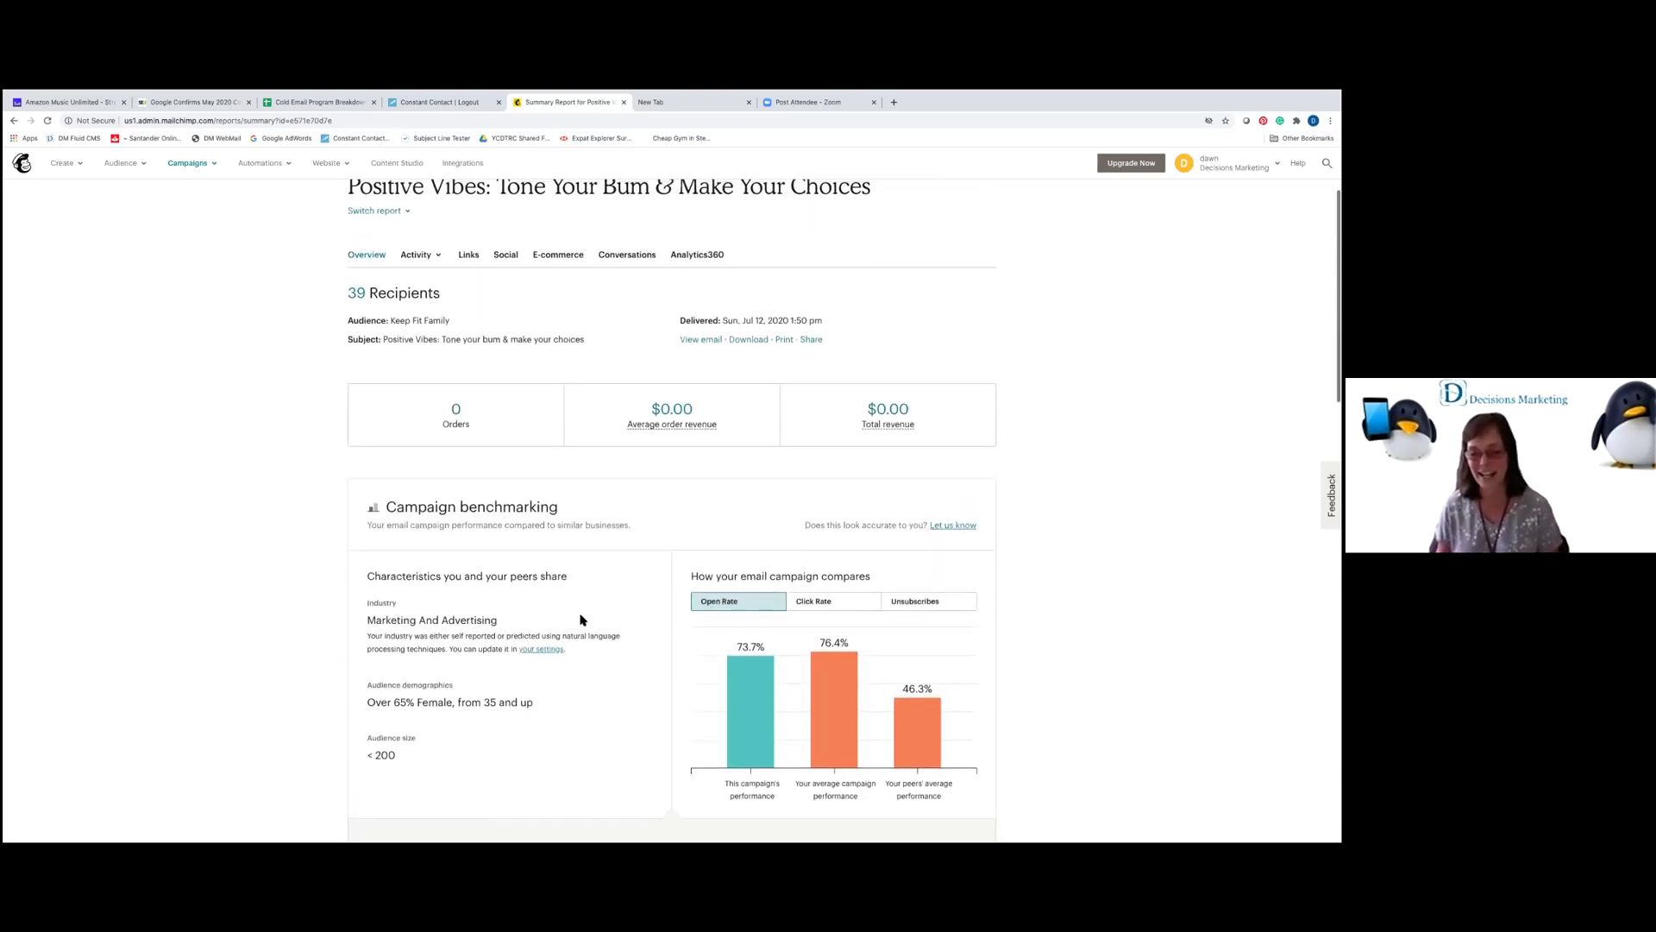
pyautogui.scroll(-2, 580, 619)
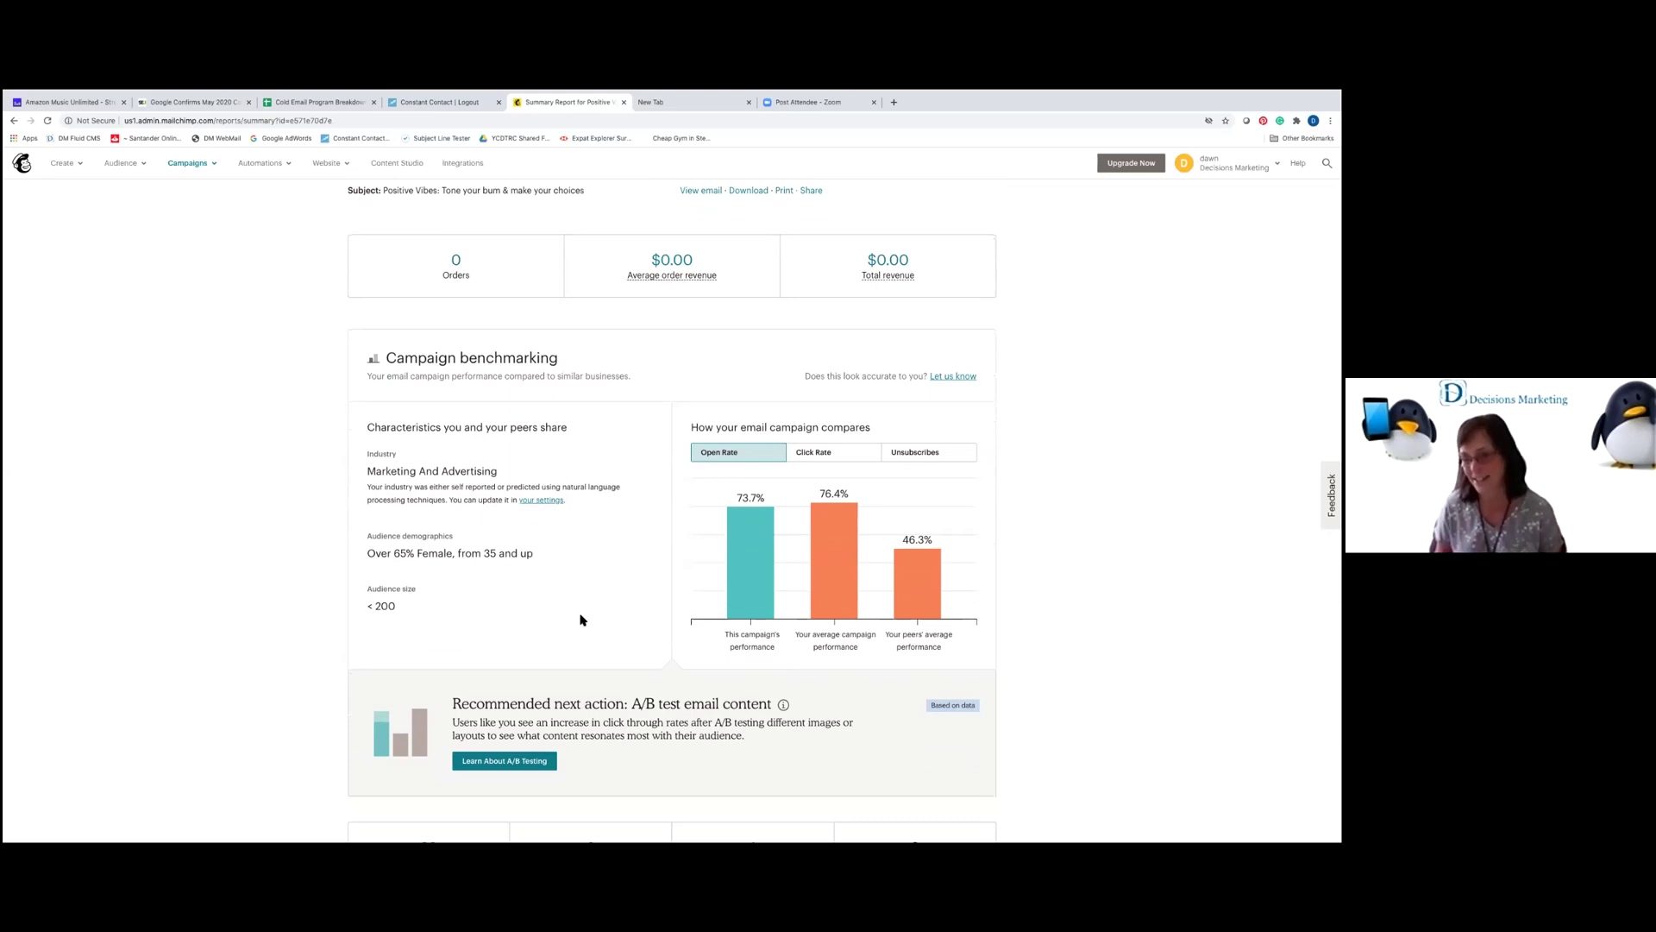
pyautogui.scroll(2, 590, 620)
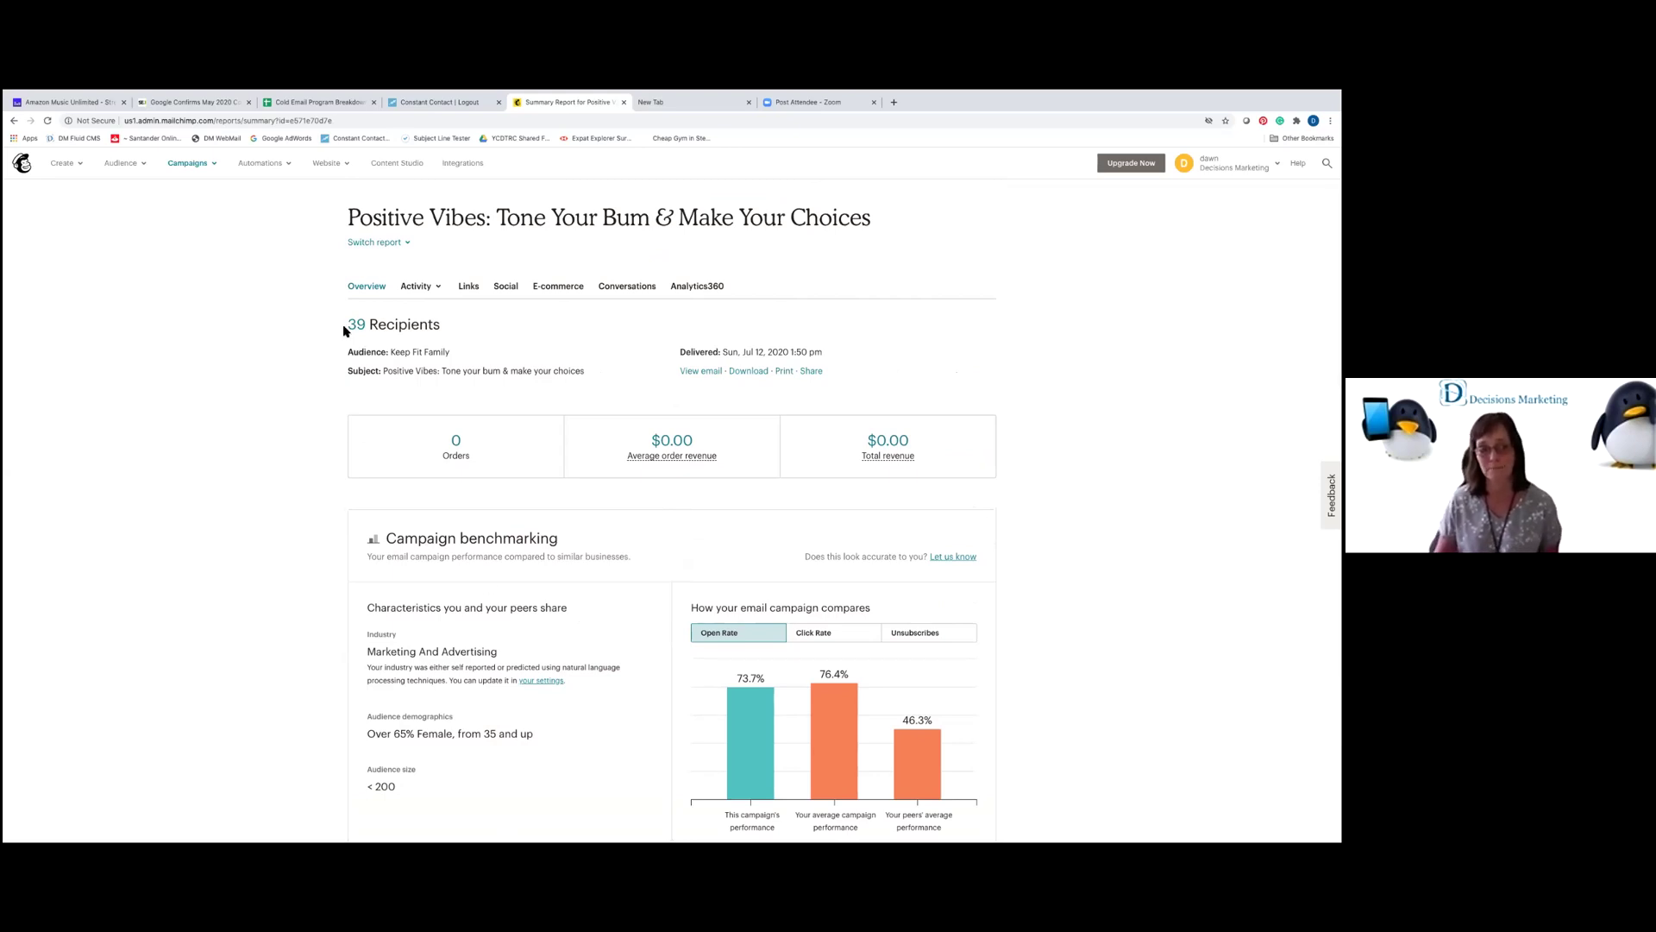
# From the list of all campaigns, view the published Keep Fit Family landing page and return to the list.
pyautogui.click(195, 165)
pyautogui.click(220, 193)
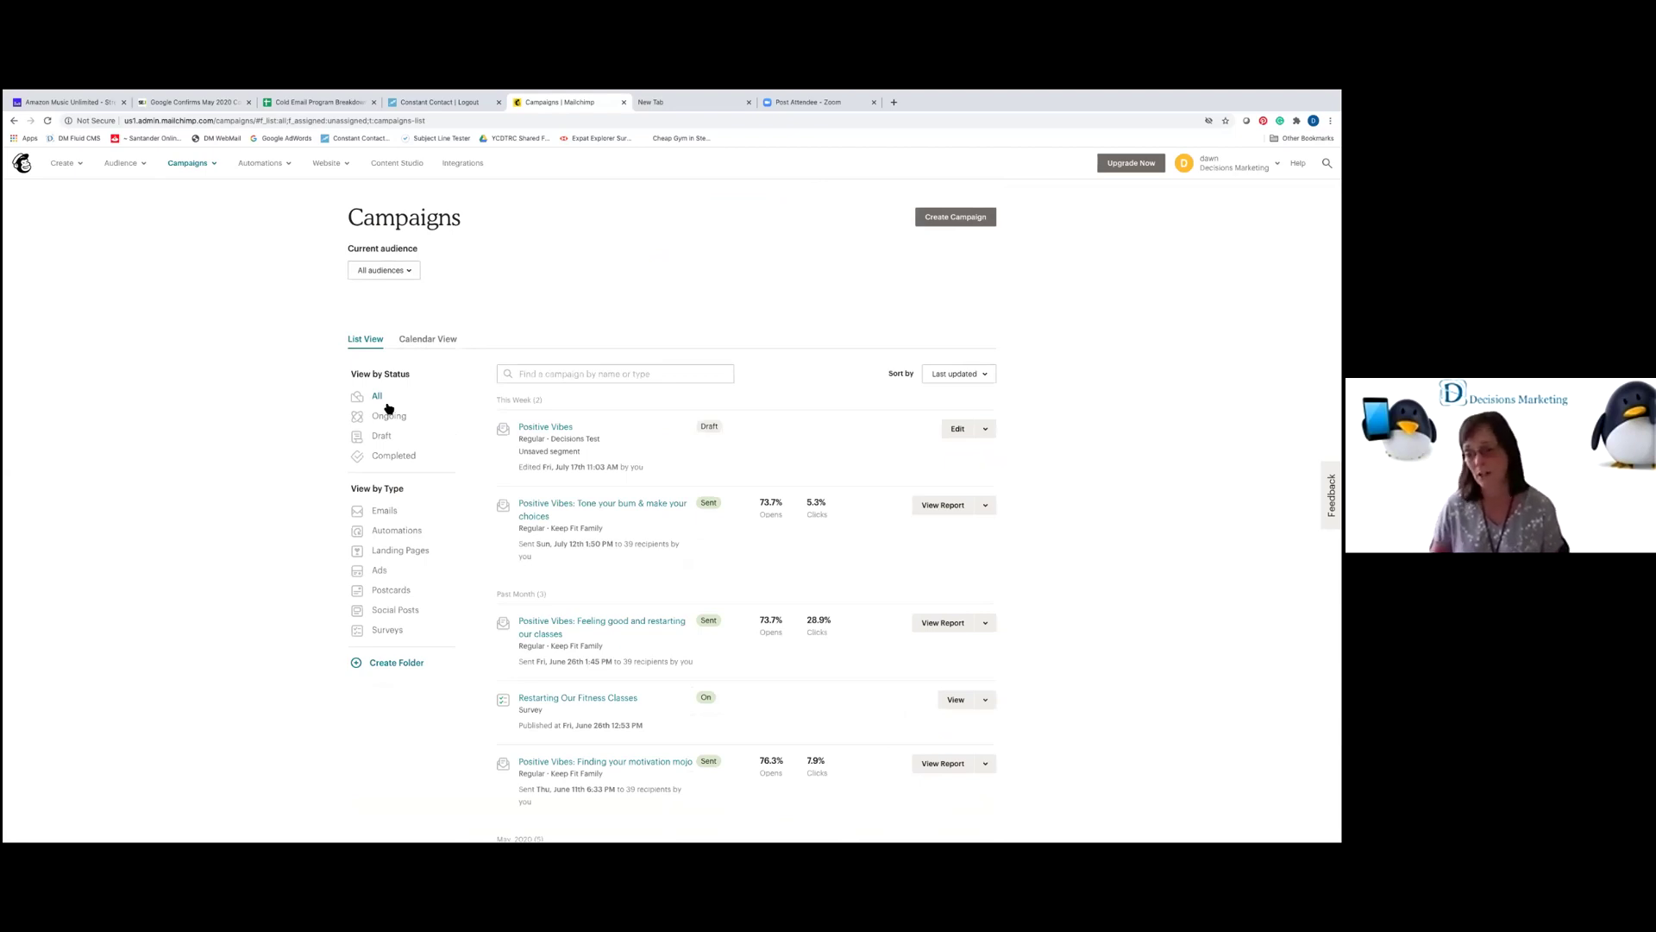
pyautogui.scroll(-10, 662, 522)
pyautogui.scroll(-5, 663, 521)
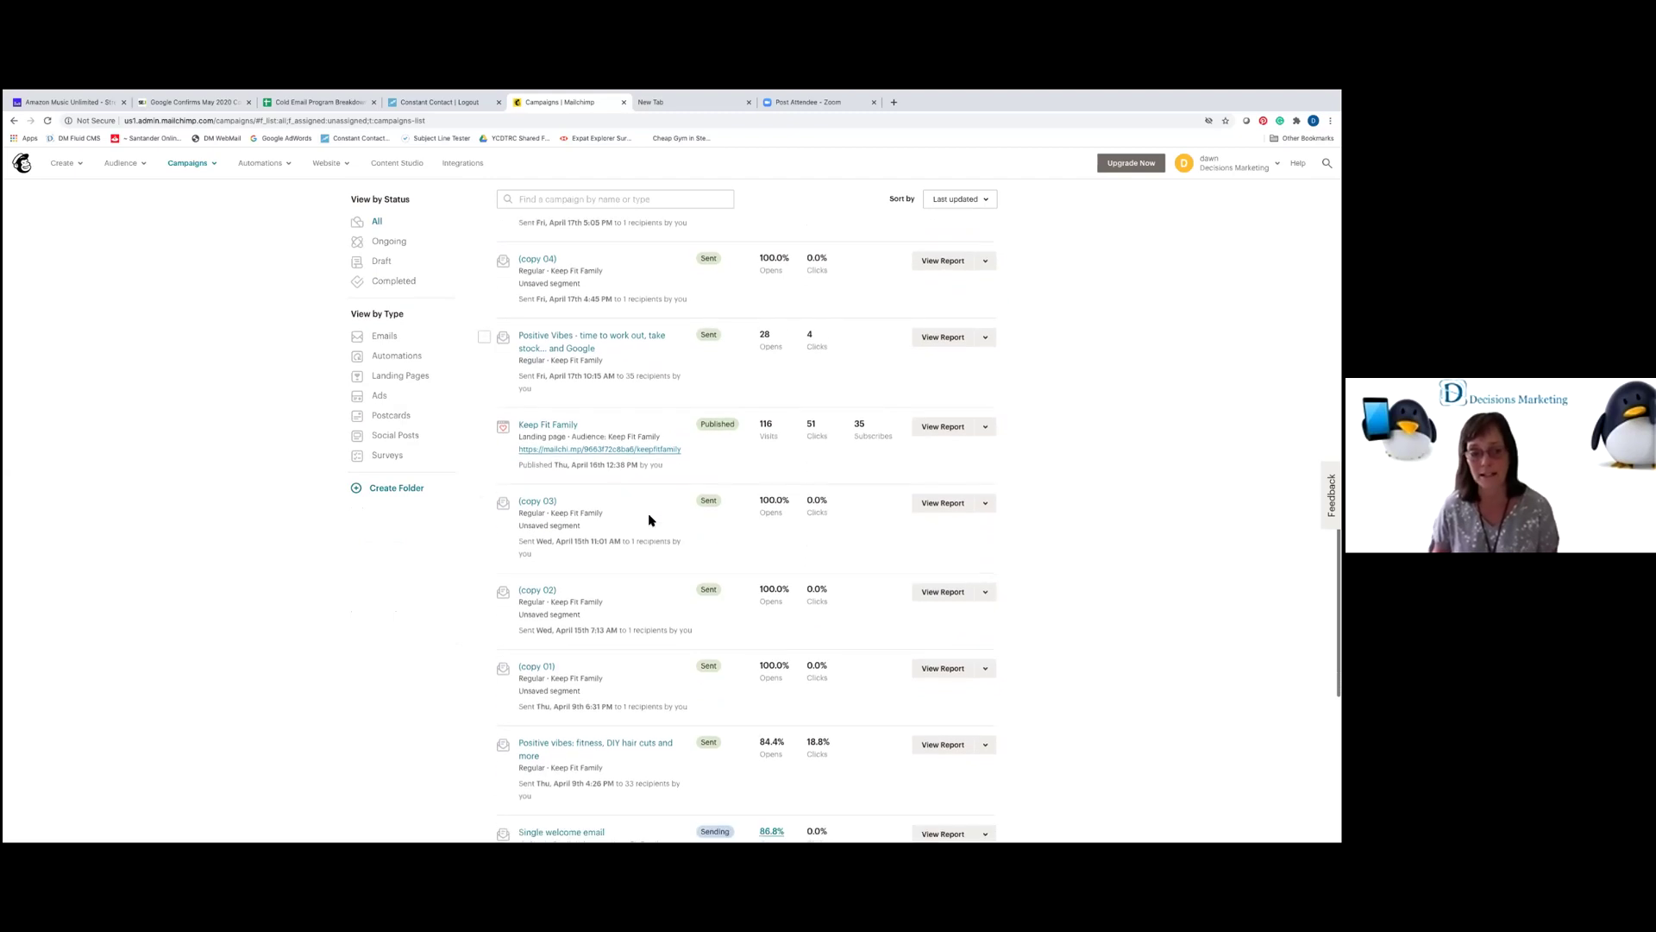
pyautogui.click(612, 450)
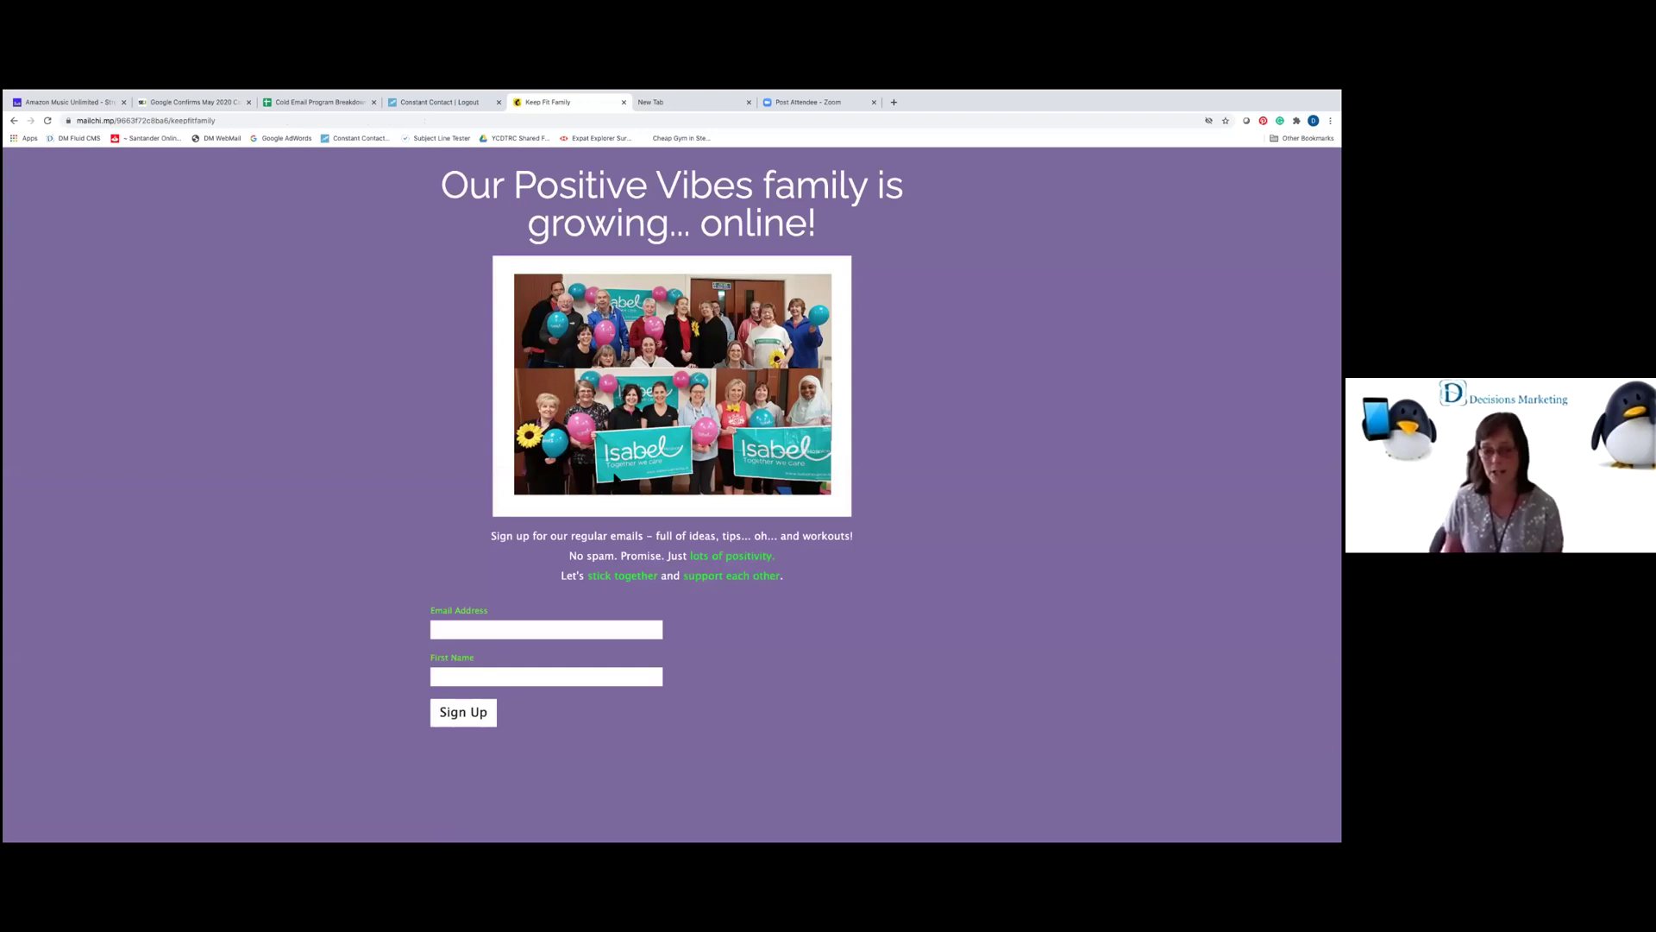
pyautogui.click(13, 121)
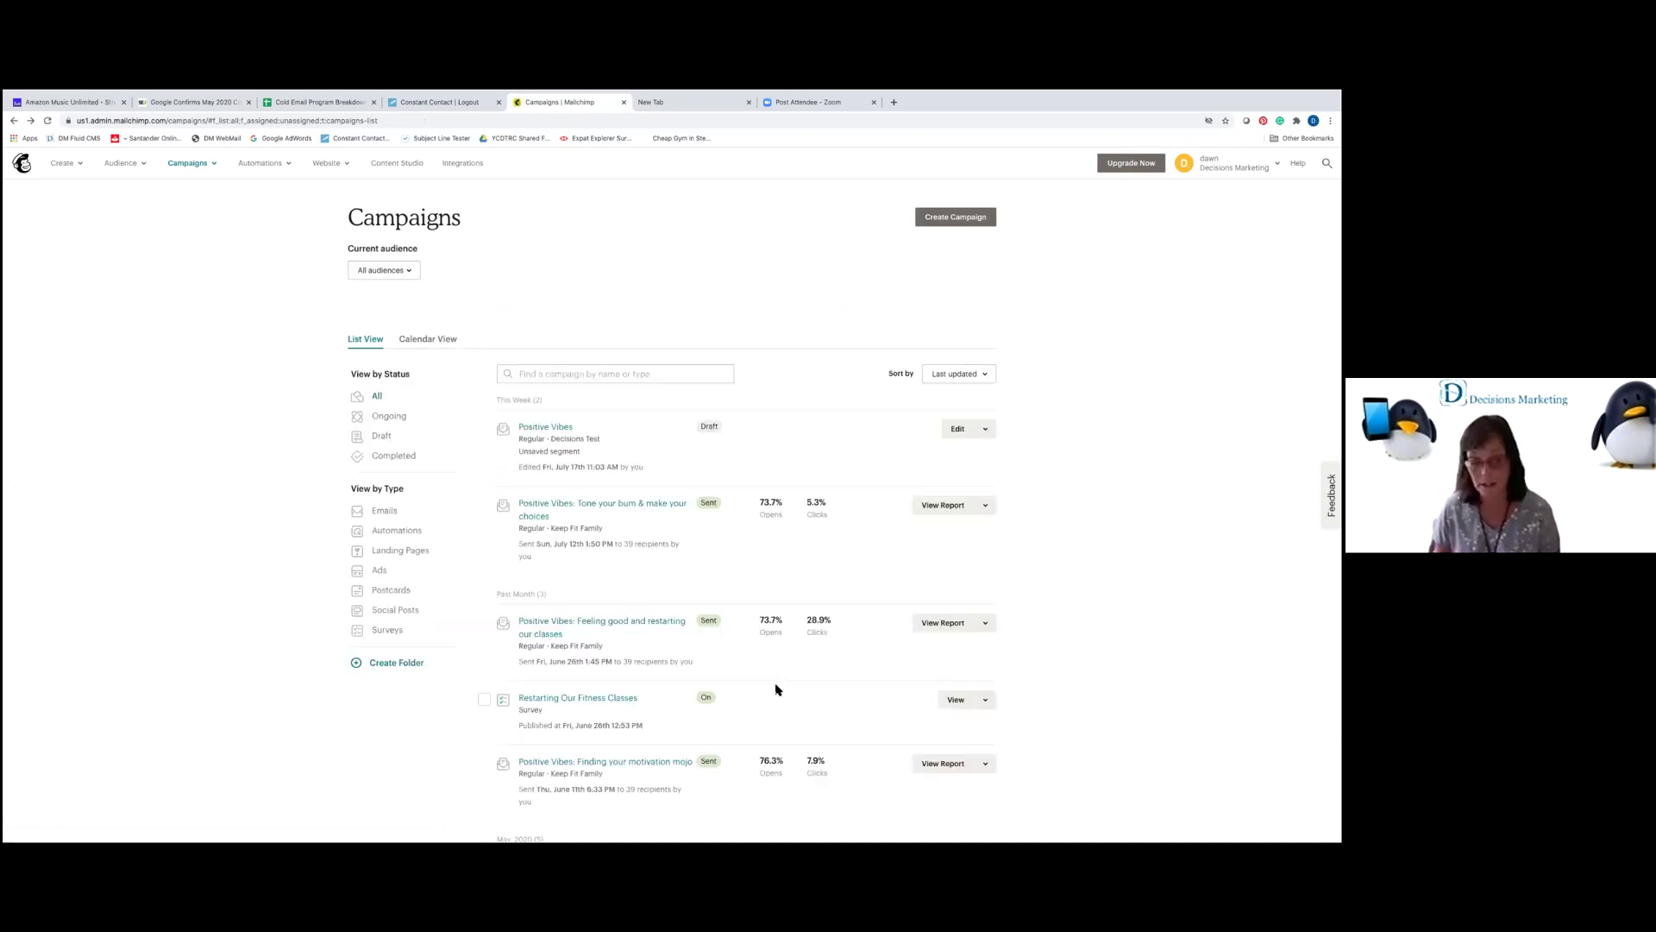
# Open the "Restarting Our Fitness Classes" survey, view its hosted page with the questions and return to the survey results.
pyautogui.scroll(-1, 775, 689)
pyautogui.click(586, 634)
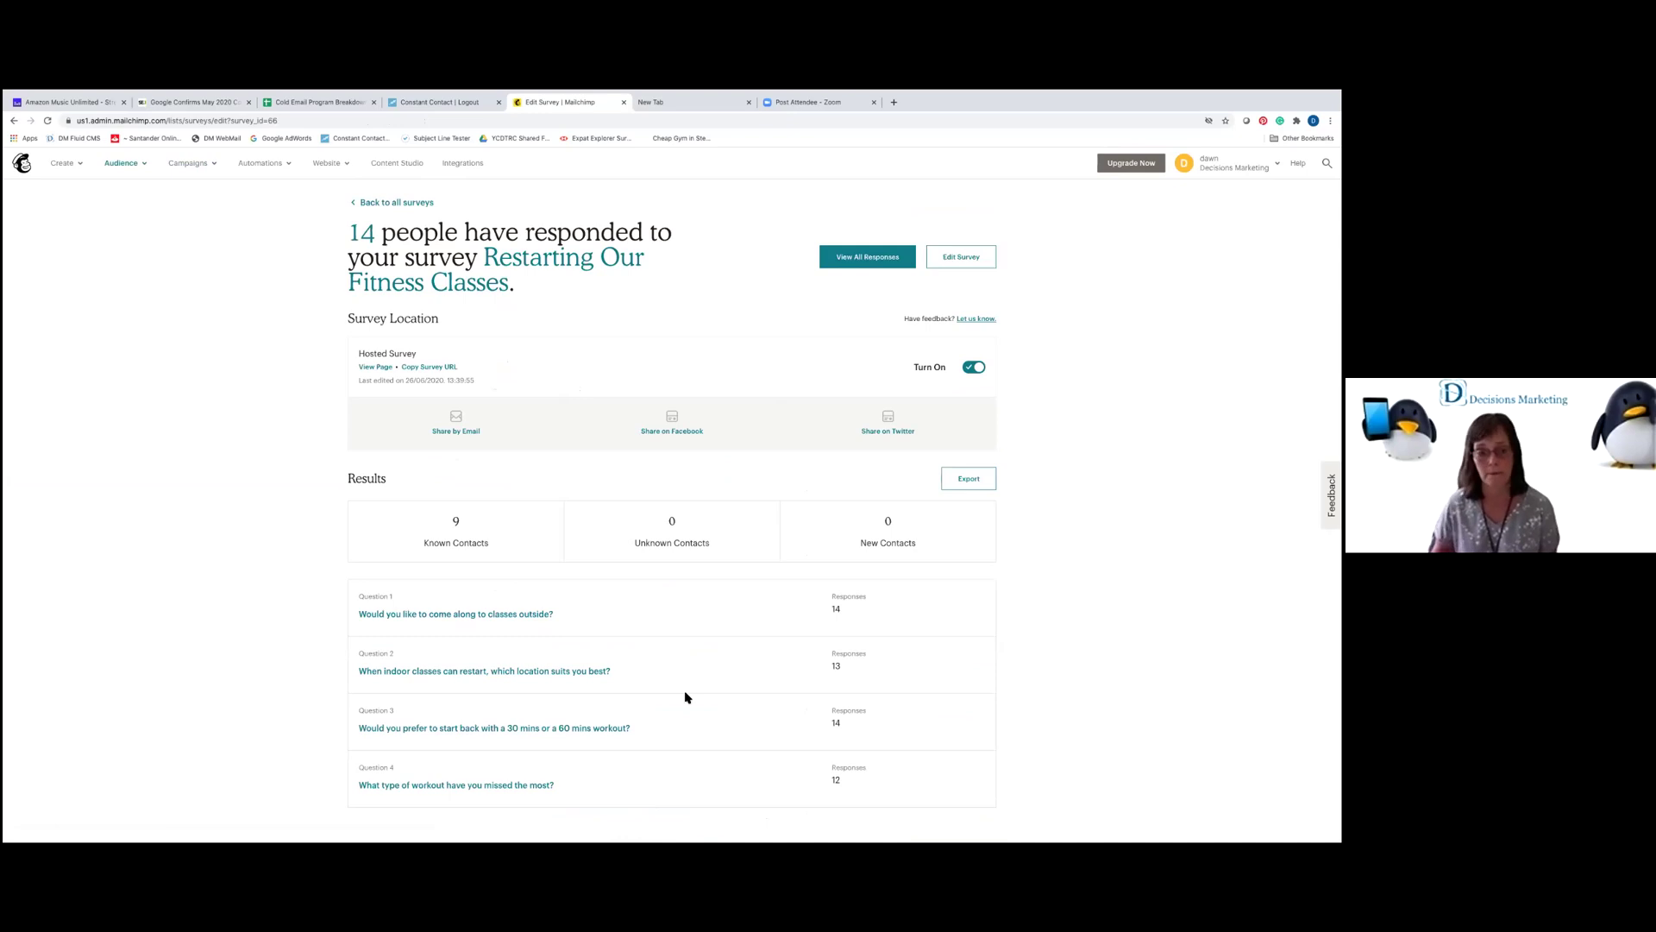
pyautogui.click(378, 368)
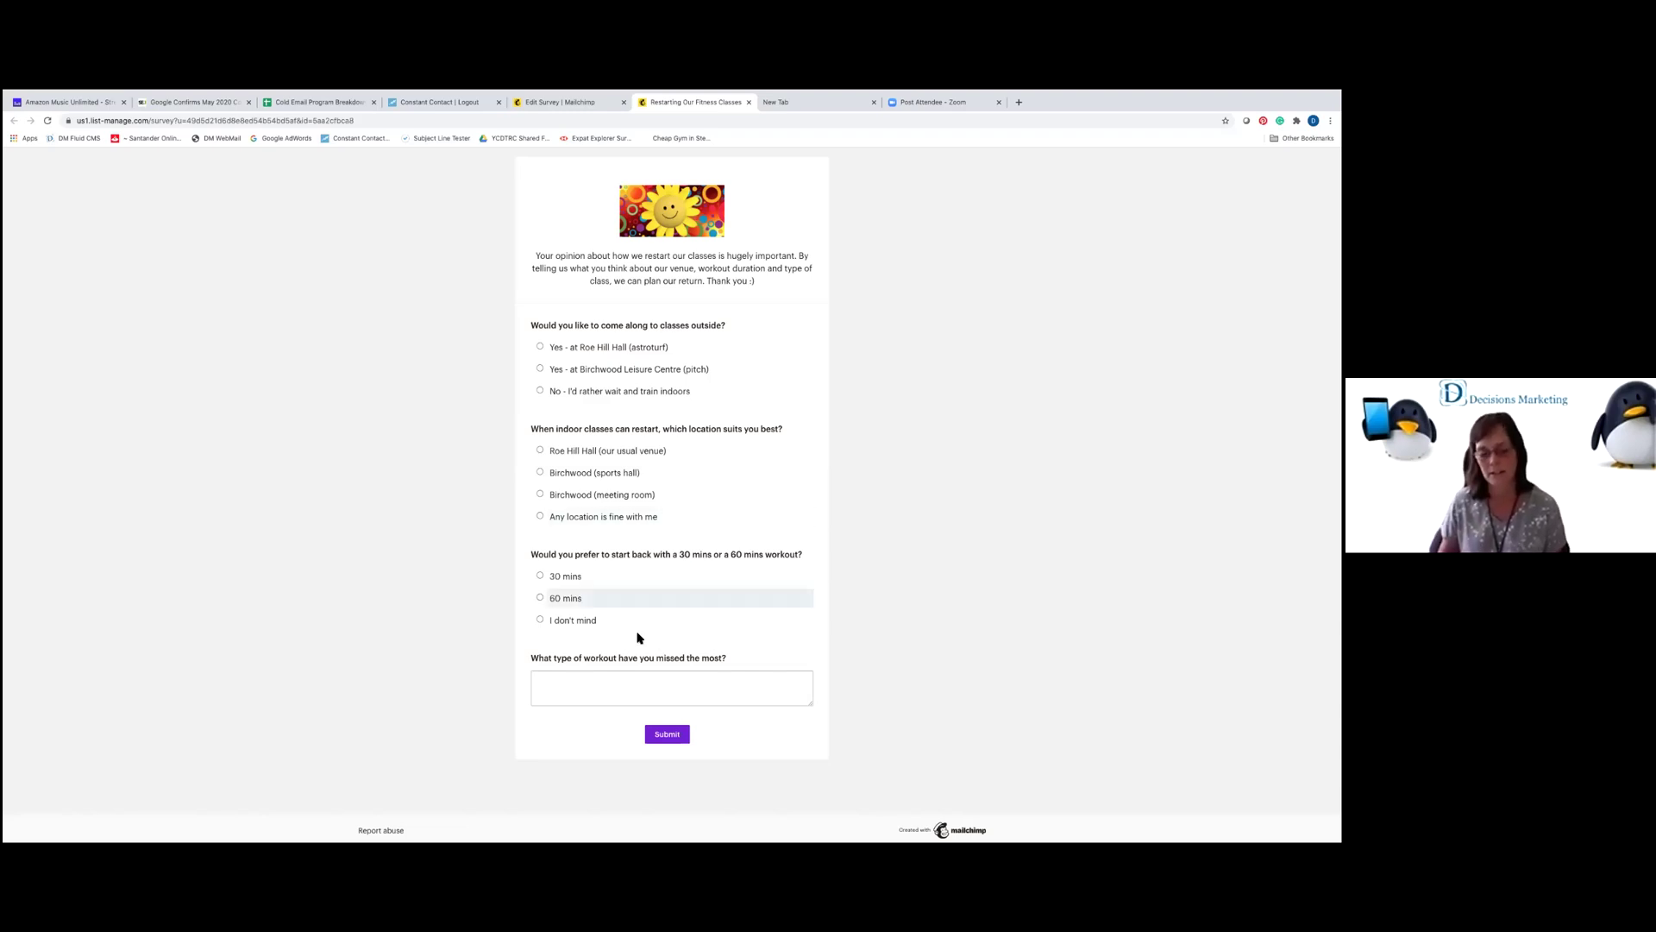
pyautogui.click(590, 679)
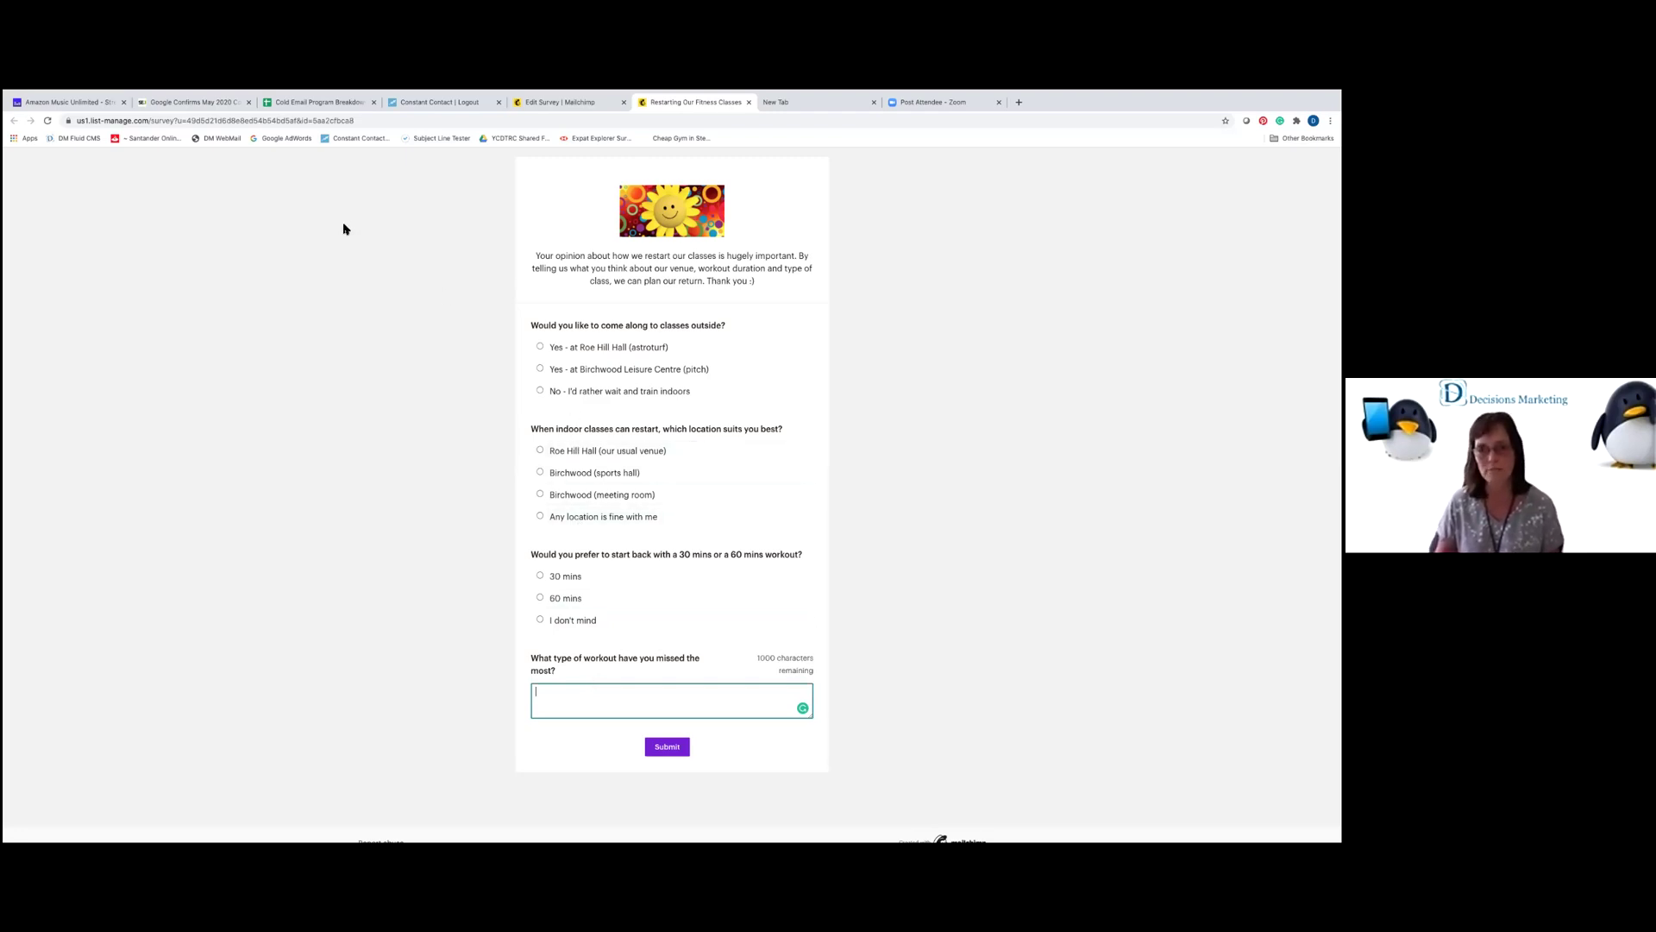
pyautogui.click(530, 105)
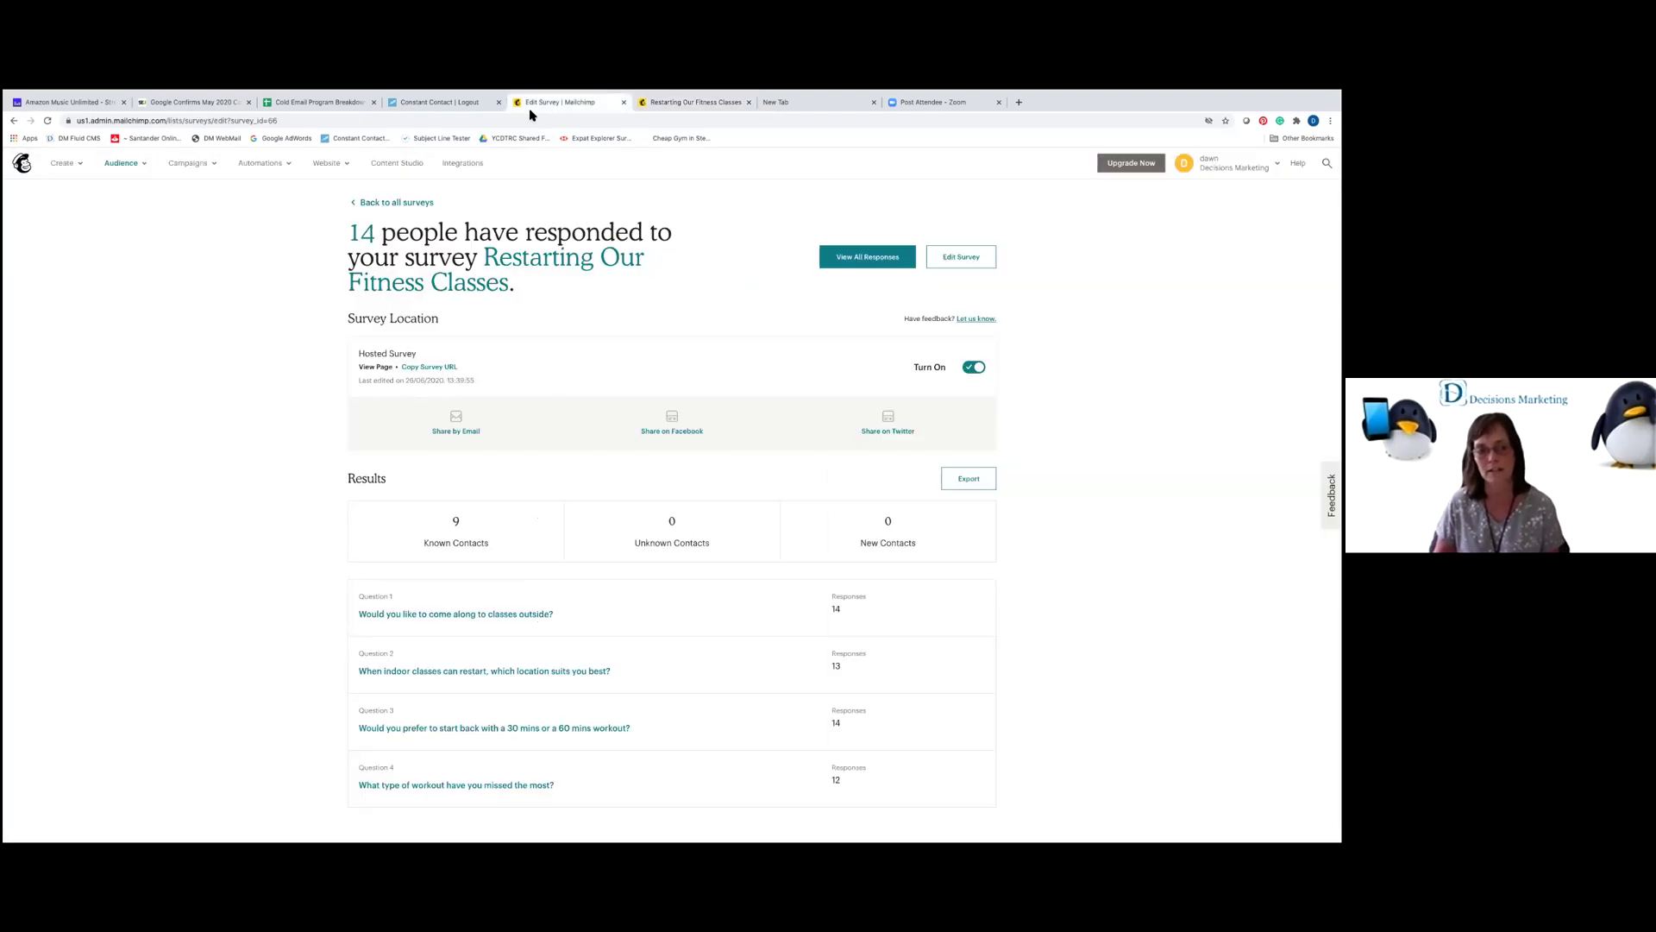